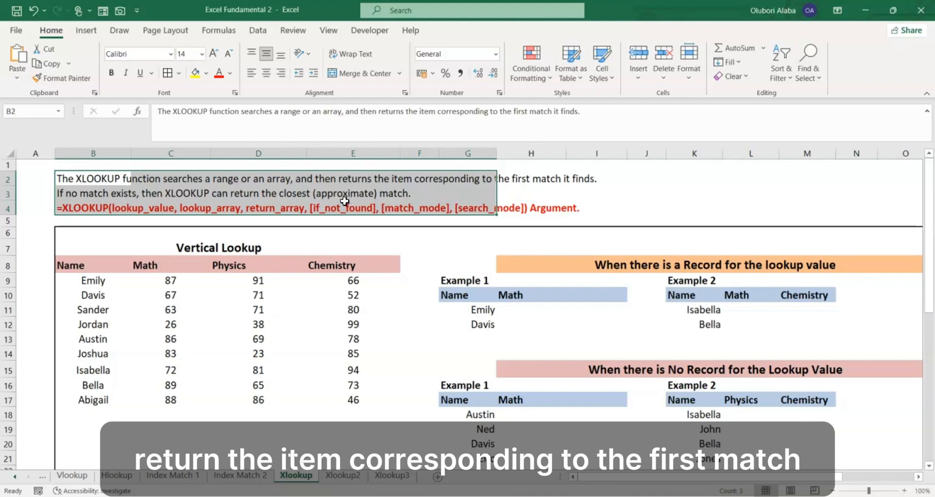
- Examine the XLOOKUP description and argument syntax in rows 2 to 4 alongside the Vertical Lookup table
{"action": "left_click", "coordinate": [300, 198]}
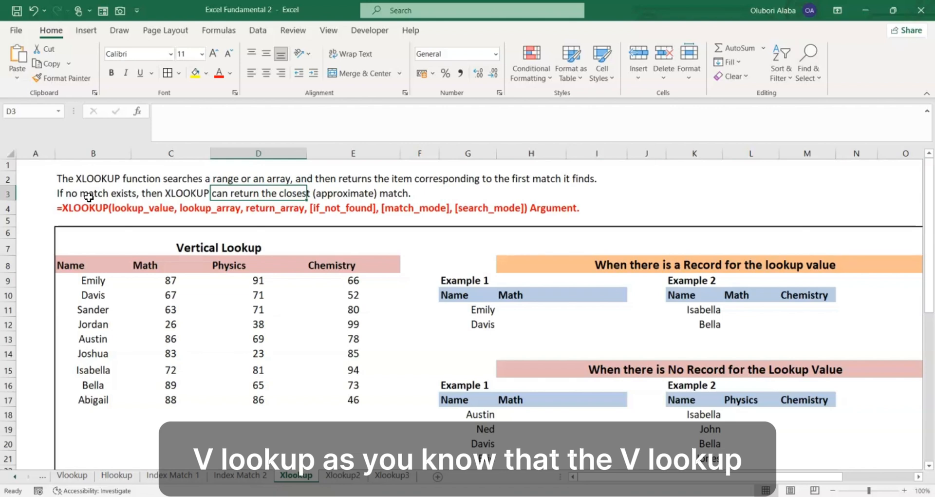
{"action": "left_click", "coordinate": [82, 284]}
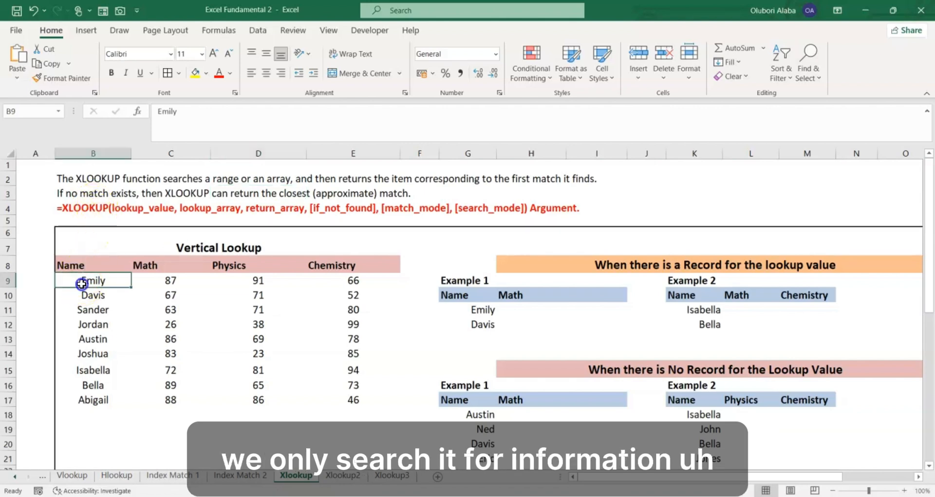
{"action": "left_click_drag", "start_coordinate": [82, 284], "coordinate": [300, 398]}
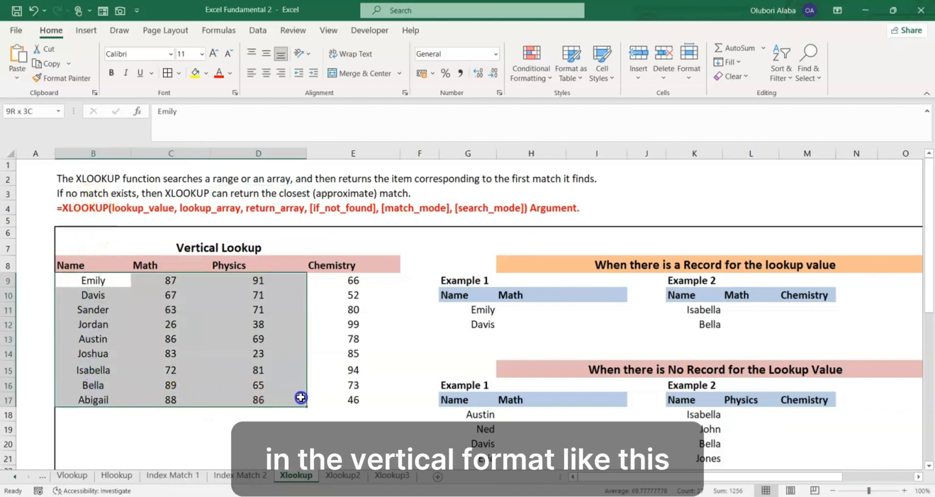
{"action": "left_click", "coordinate": [234, 353]}
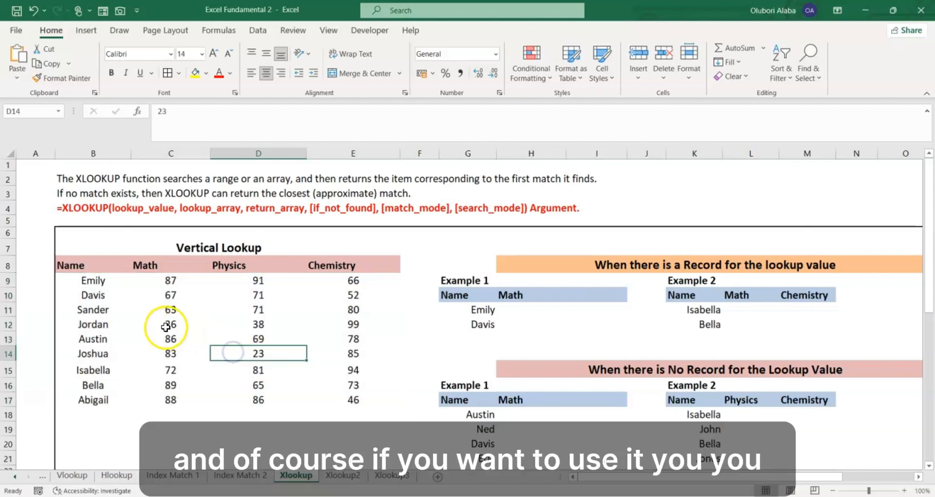
{"action": "left_click_drag", "start_coordinate": [68, 265], "coordinate": [338, 395]}
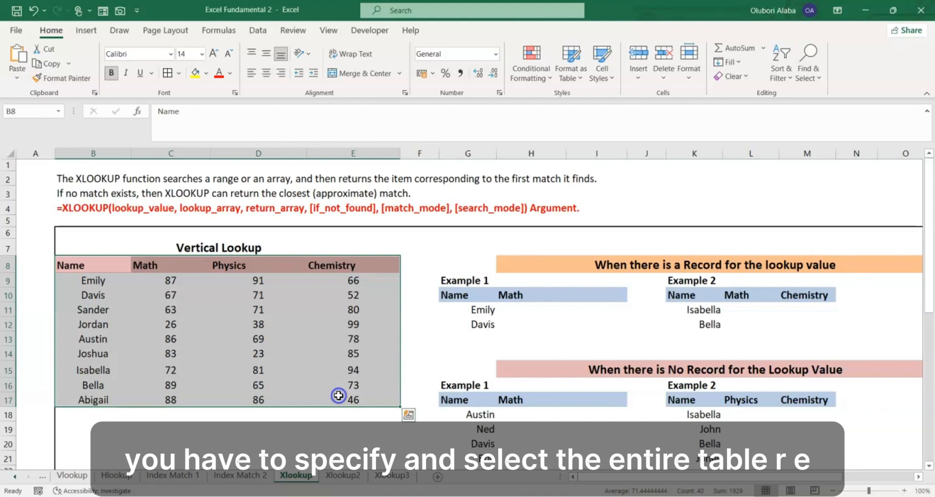
{"action": "left_click", "coordinate": [237, 325]}
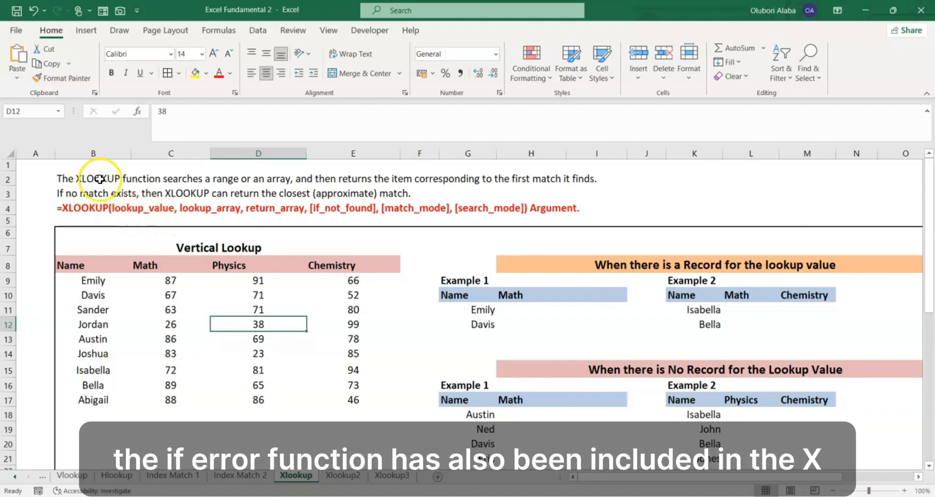
{"action": "left_click_drag", "start_coordinate": [100, 178], "coordinate": [453, 217]}
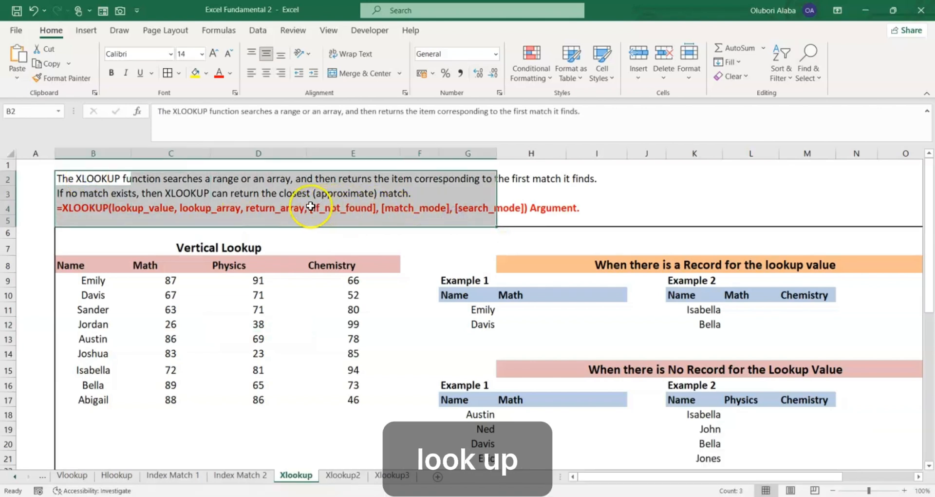
{"action": "left_click", "coordinate": [290, 207]}
{"action": "left_click", "coordinate": [77, 210]}
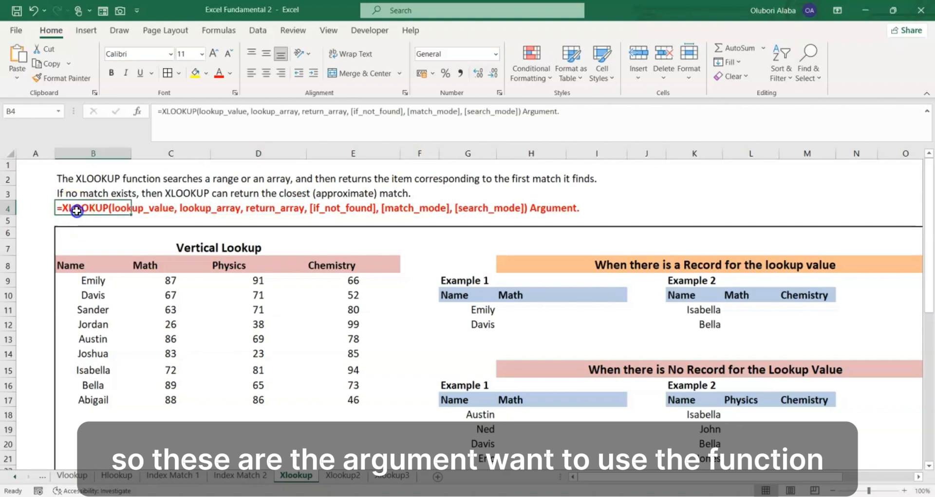
{"action": "left_click_drag", "start_coordinate": [77, 211], "coordinate": [535, 209]}
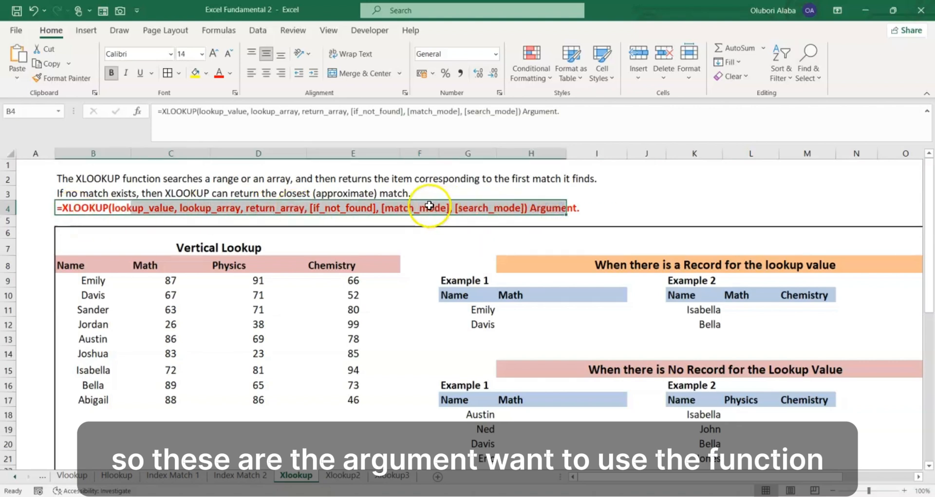
{"action": "left_click", "coordinate": [363, 205]}
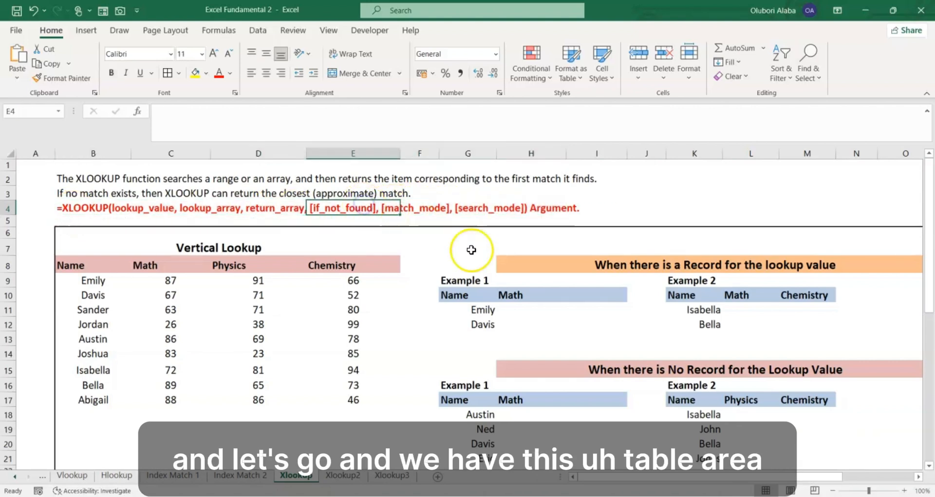
- Look over the Vertical Lookup table, the data further down the sheet, and the examples with and without a record
{"action": "left_click_drag", "start_coordinate": [600, 476], "coordinate": [572, 476]}
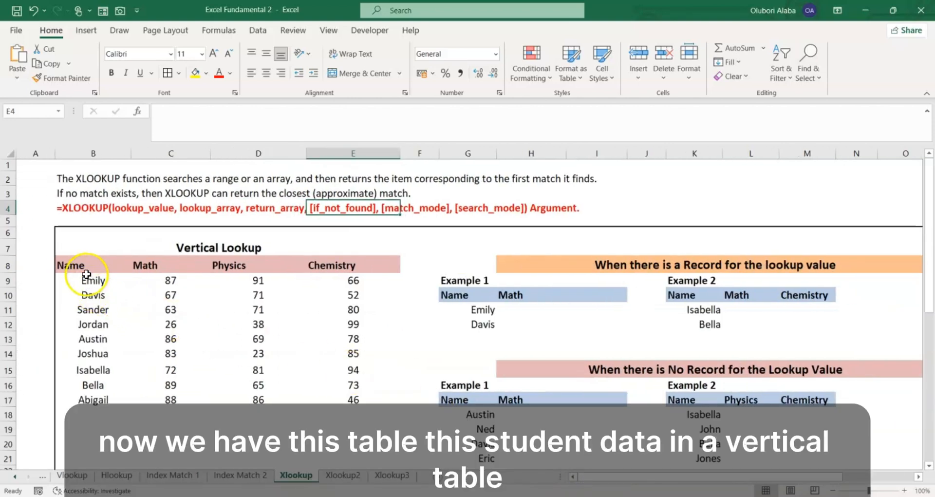
{"action": "left_click_drag", "start_coordinate": [66, 266], "coordinate": [365, 397]}
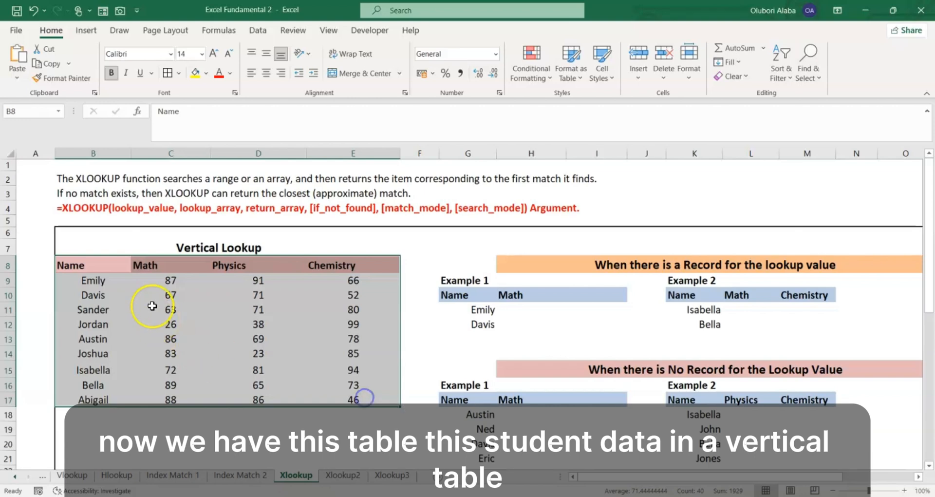
{"action": "left_click", "coordinate": [274, 323]}
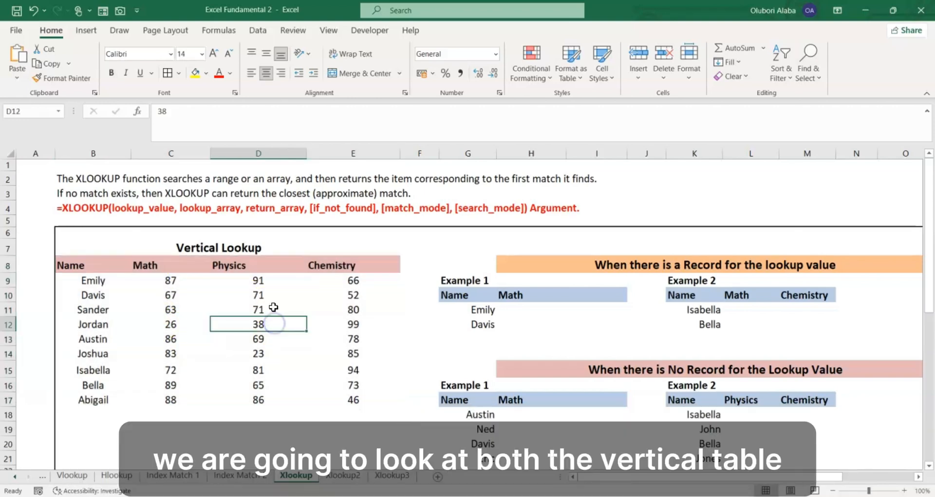
{"action": "scroll", "coordinate": [274, 307], "scroll_direction": "down", "scroll_amount": 4}
{"action": "left_click_drag", "start_coordinate": [200, 376], "coordinate": [778, 432]}
{"action": "left_click", "coordinate": [646, 406]}
{"action": "scroll", "coordinate": [576, 350], "scroll_direction": "up", "scroll_amount": 4}
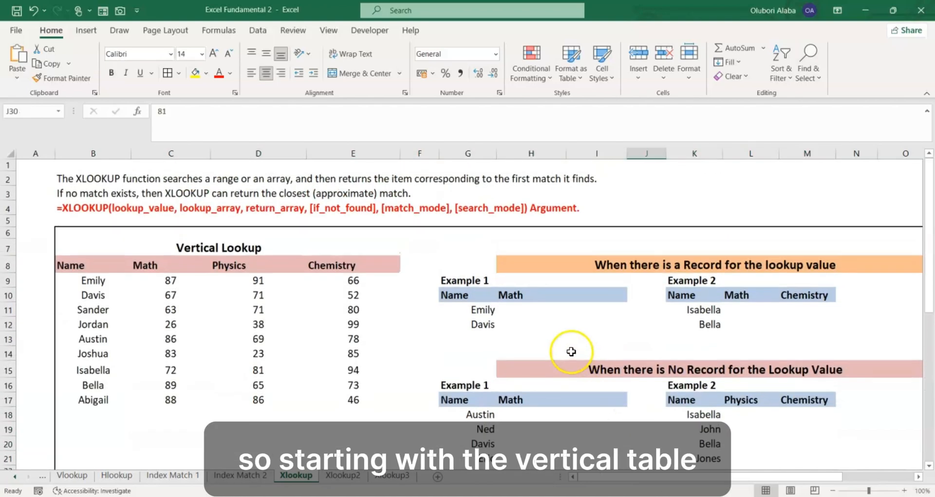
{"action": "left_click_drag", "start_coordinate": [675, 480], "coordinate": [652, 488]}
{"action": "left_click_drag", "start_coordinate": [73, 265], "coordinate": [390, 431]}
{"action": "left_click", "coordinate": [442, 366]}
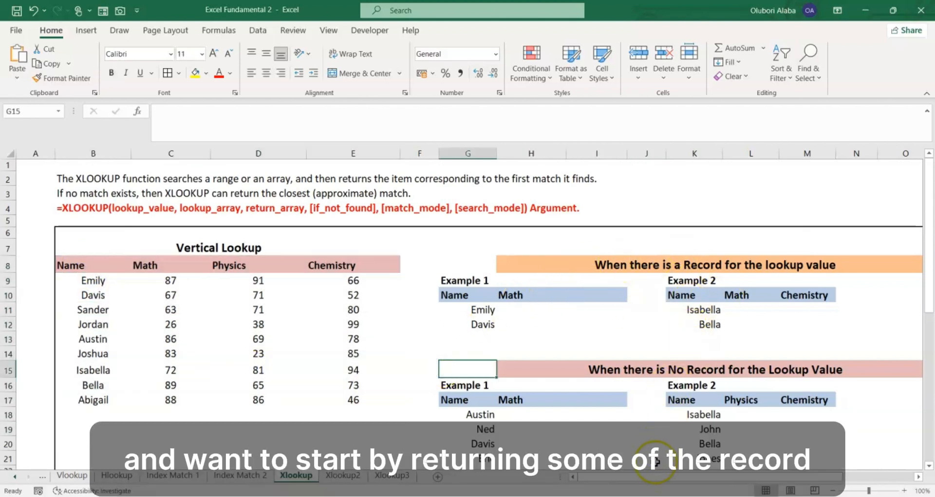
{"action": "left_click_drag", "start_coordinate": [654, 475], "coordinate": [681, 477]}
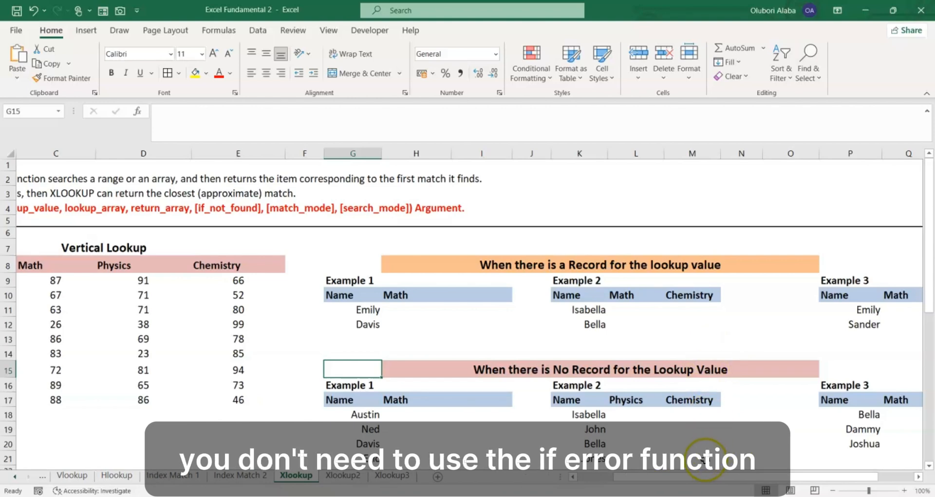
{"action": "left_click_drag", "start_coordinate": [701, 480], "coordinate": [681, 482]}
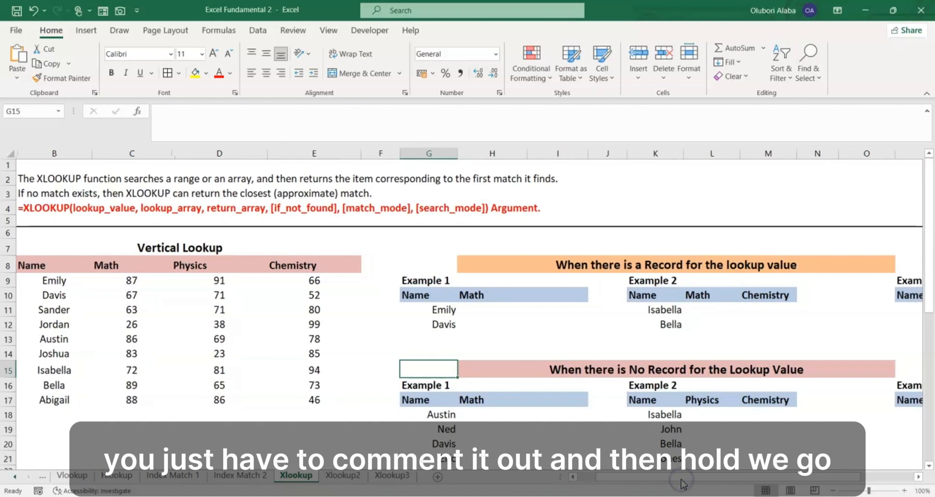
{"action": "left_click_drag", "start_coordinate": [609, 481], "coordinate": [587, 480]}
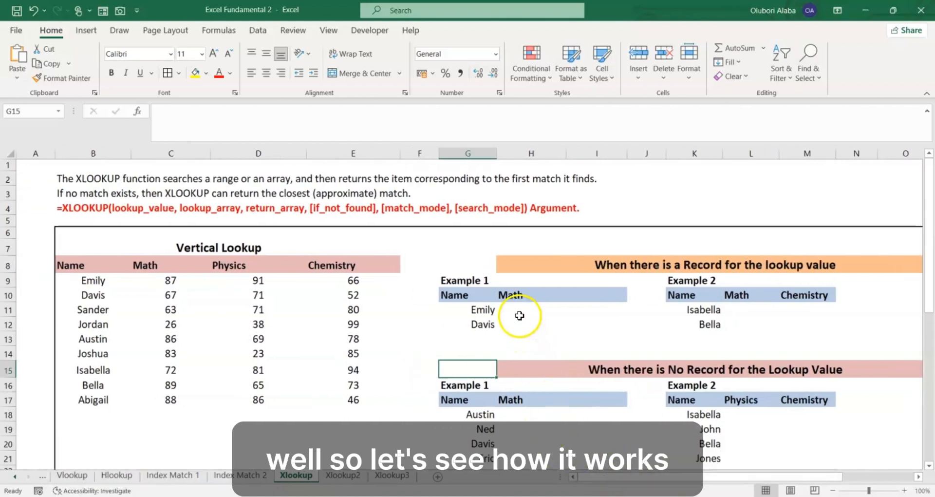
- Start an XLOOKUP formula in H11, under Math in the first Example 1, with G11 as the lookup value
{"action": "left_click", "coordinate": [481, 313]}
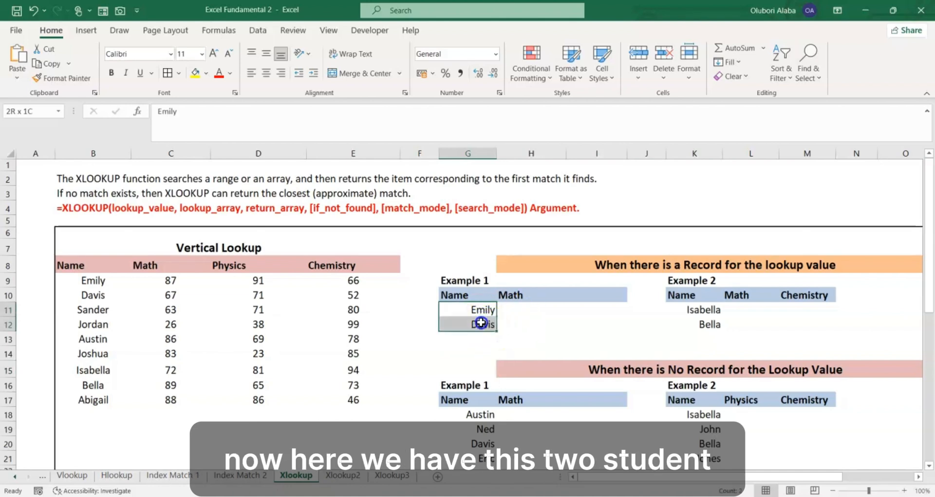
{"action": "left_click", "coordinate": [507, 319]}
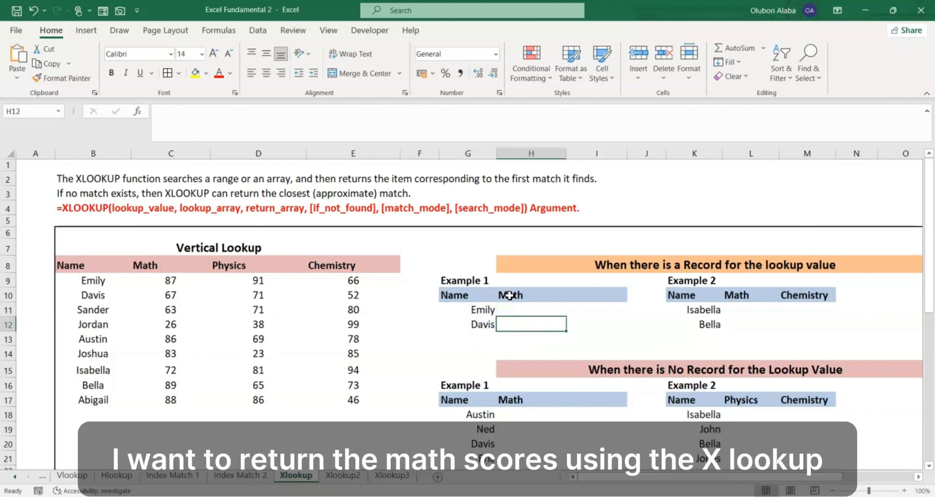
{"action": "left_click_drag", "start_coordinate": [509, 296], "coordinate": [510, 302]}
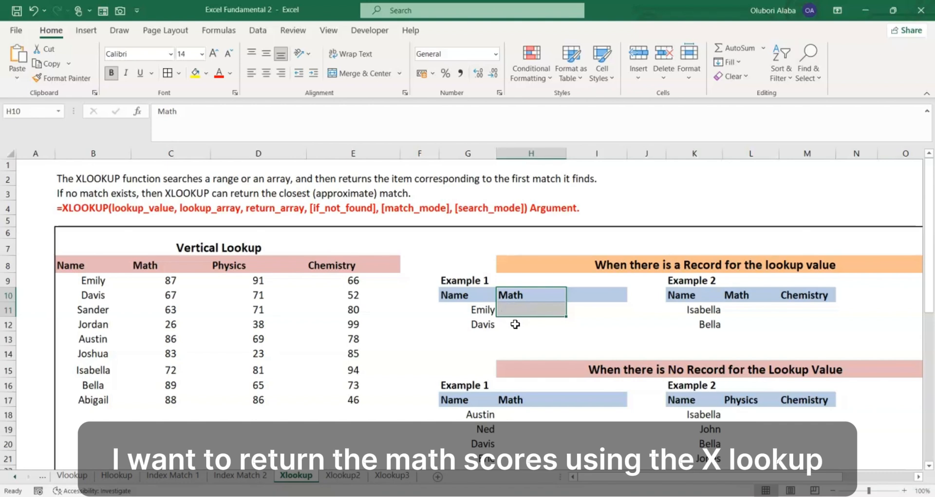
{"action": "left_click", "coordinate": [517, 324]}
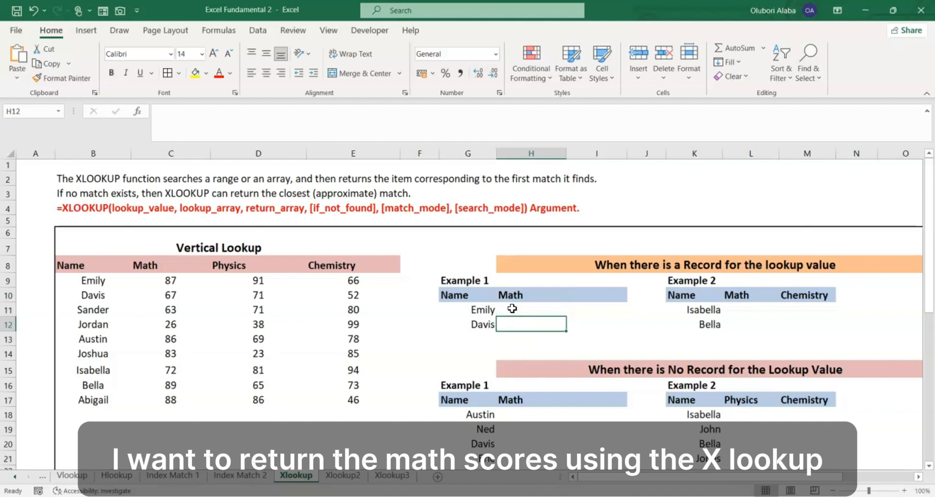
{"action": "left_click", "coordinate": [512, 308]}
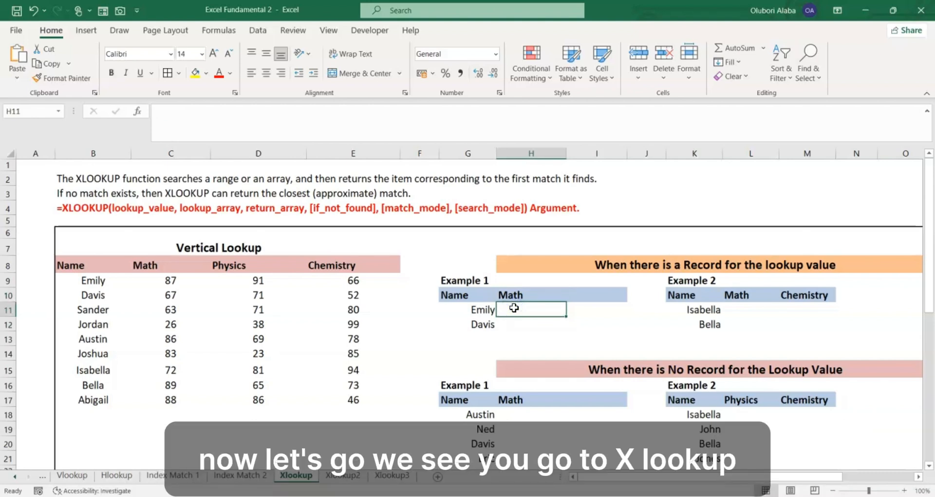
{"action": "type", "text": "="}
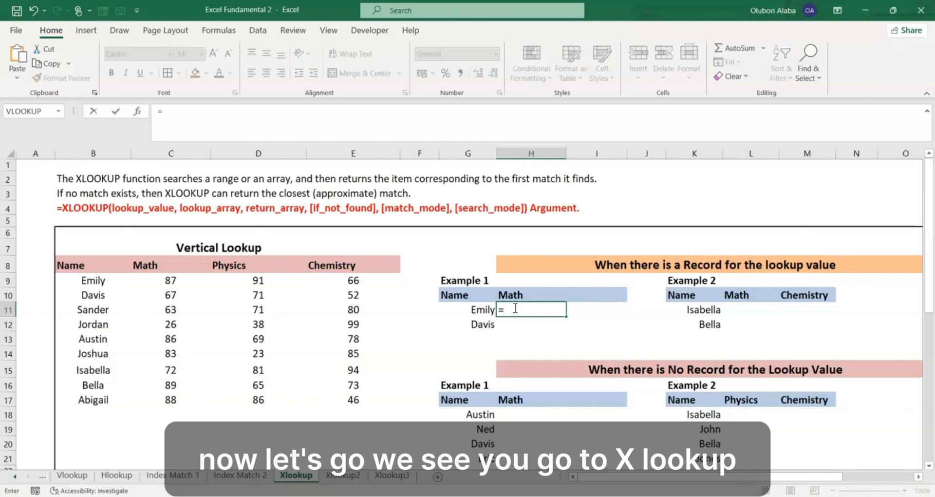
{"action": "type", "text": "xl"}
{"action": "key", "text": "Tab"}
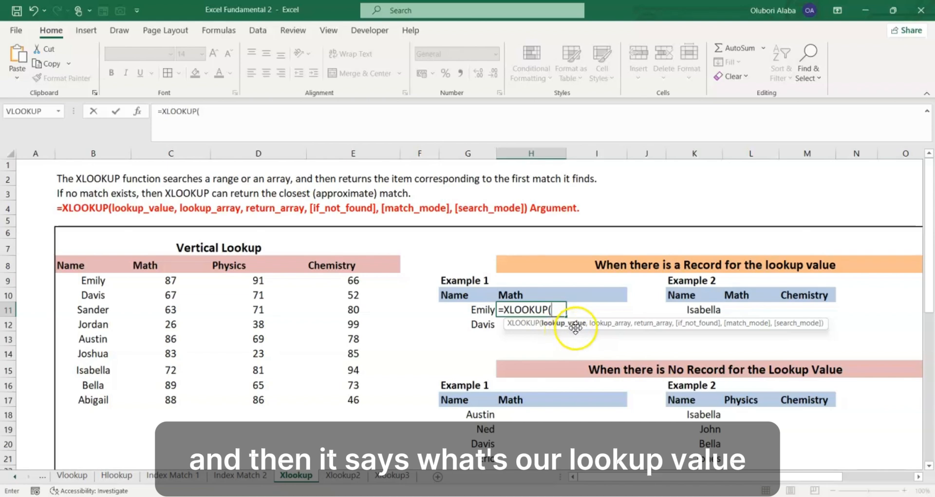
{"action": "left_click", "coordinate": [480, 310]}
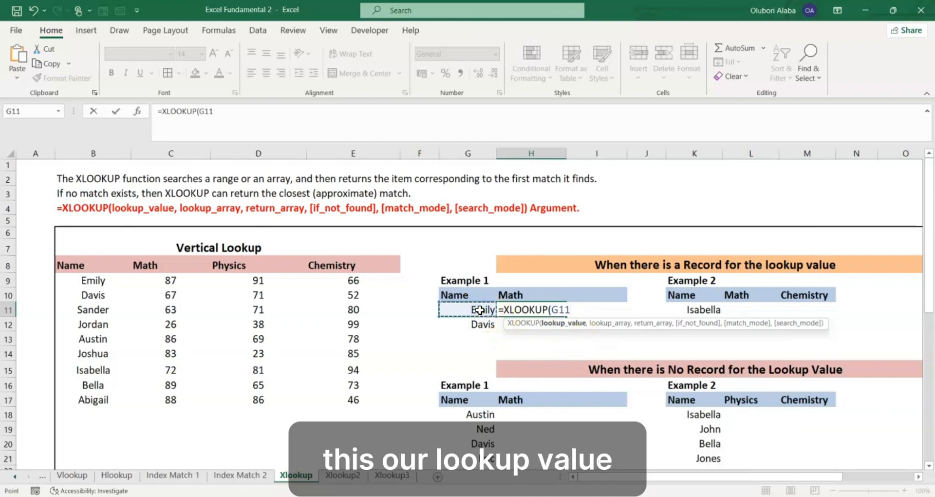
{"action": "type", "text": ","}
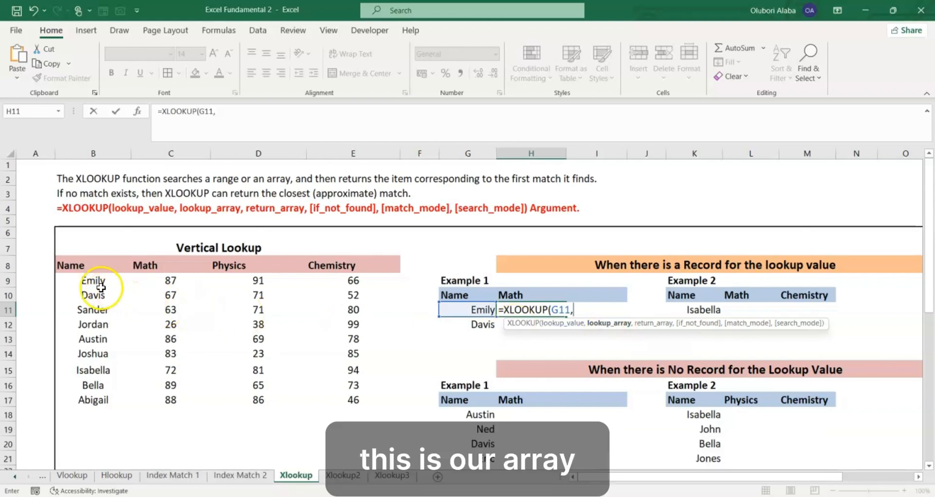
- Add the Name column $B$9:$B$17 as lookup array and the Math column $C$9:$C$17 as return array, both as absolute references
{"action": "left_click_drag", "start_coordinate": [93, 280], "coordinate": [102, 397]}
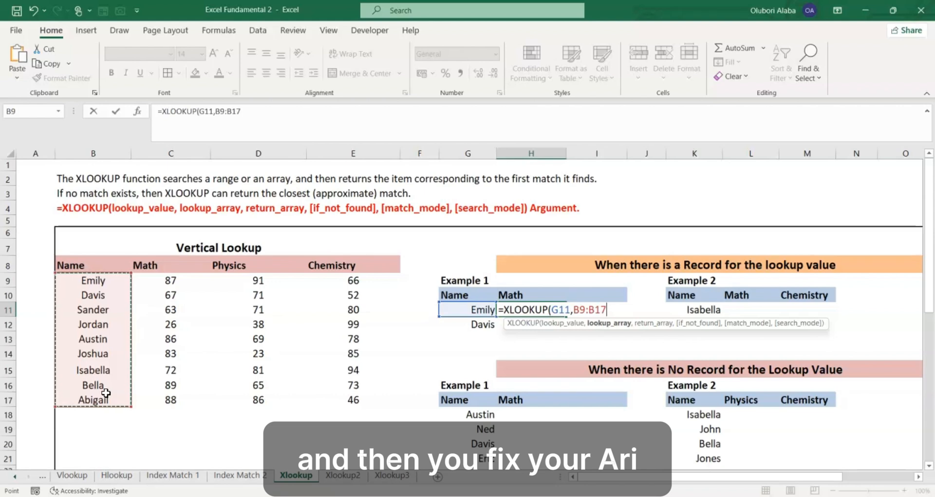
{"action": "key", "text": "F4"}
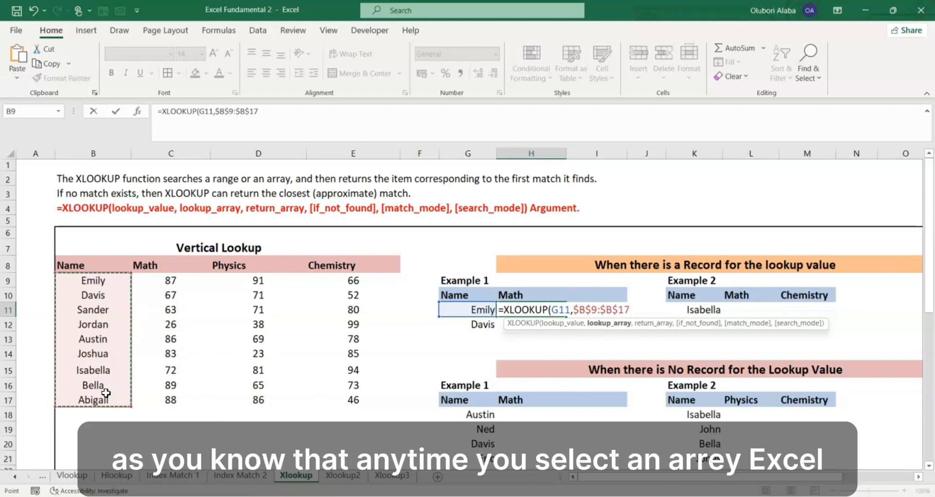
{"action": "type", "text": ","}
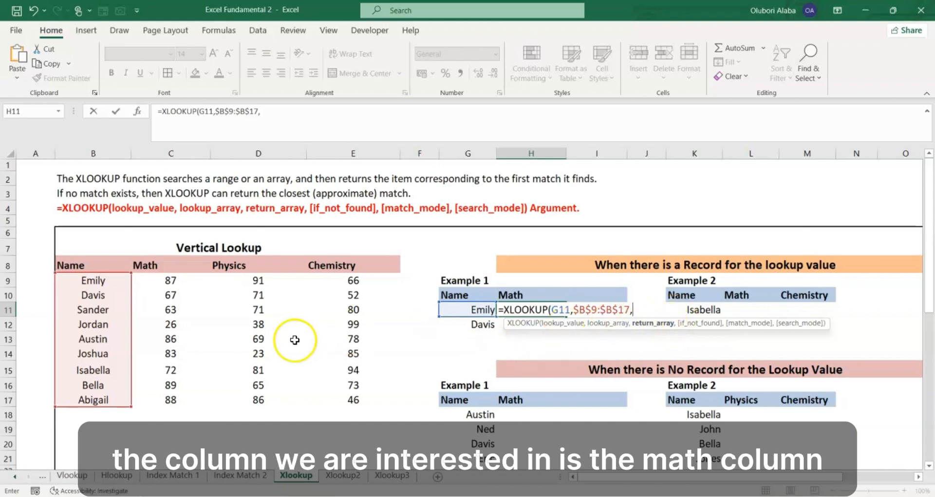
{"action": "left_click_drag", "start_coordinate": [164, 284], "coordinate": [173, 397]}
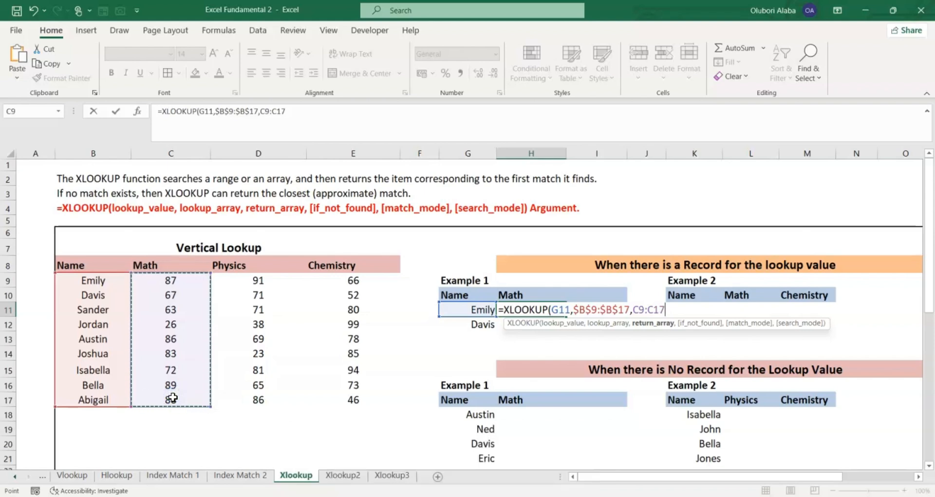
{"action": "key", "text": "F4"}
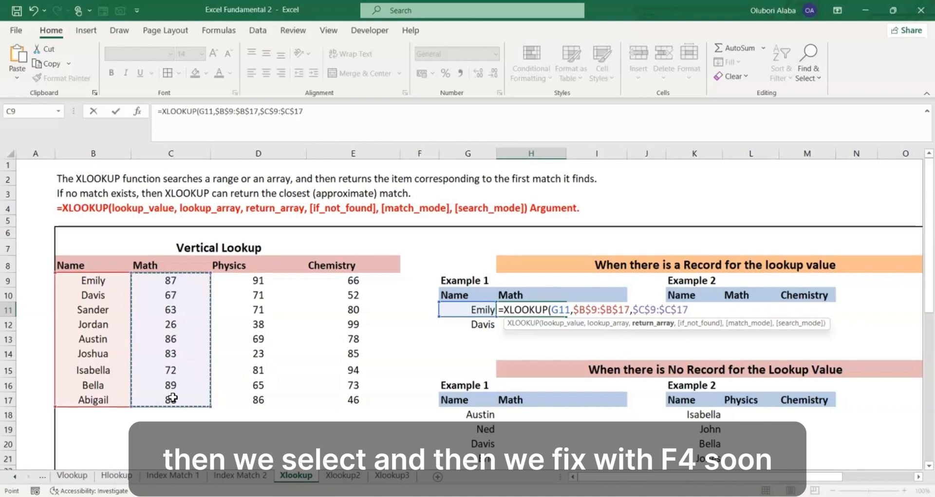
- Leave the if_not_found argument empty, set the match mode to 0 for an exact match, and enter the formula
{"action": "type", "text": ","}
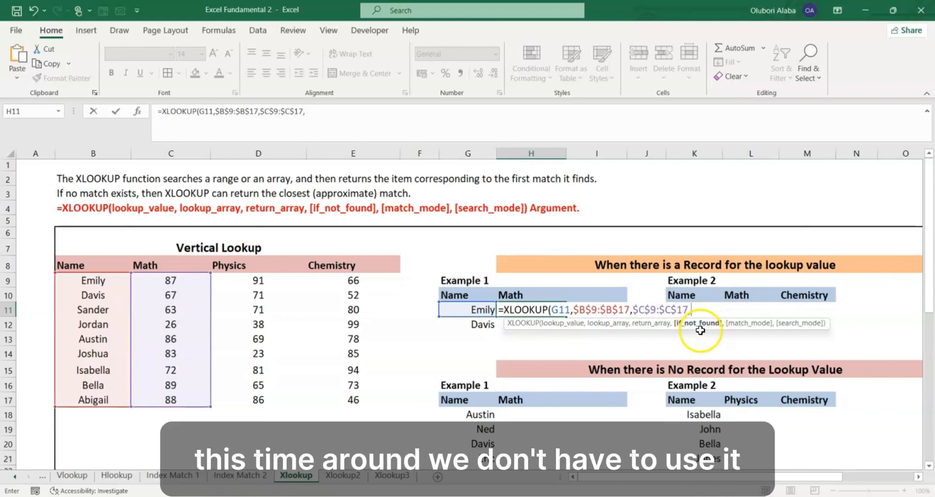
{"action": "type", "text": ","}
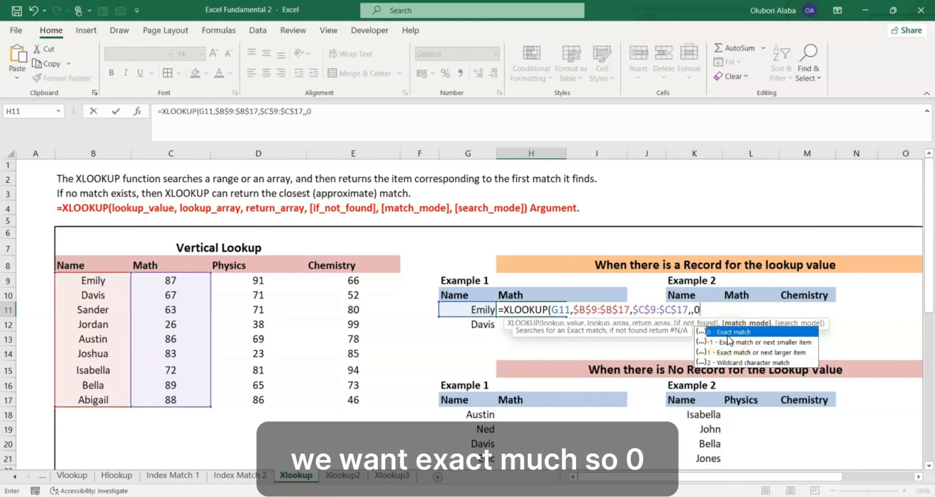
{"action": "type", "text": "0"}
{"action": "key", "text": "Return"}
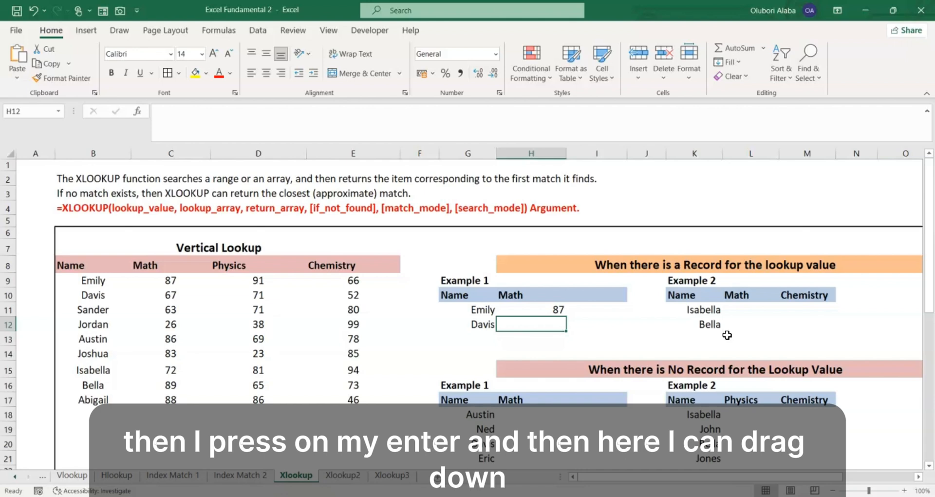
- Copy the XLOOKUP formula from H11 down to H12 and check both scores against the Math column of the Vertical Lookup table
{"action": "left_click", "coordinate": [534, 310]}
{"action": "left_click_drag", "start_coordinate": [555, 315], "coordinate": [565, 330]}
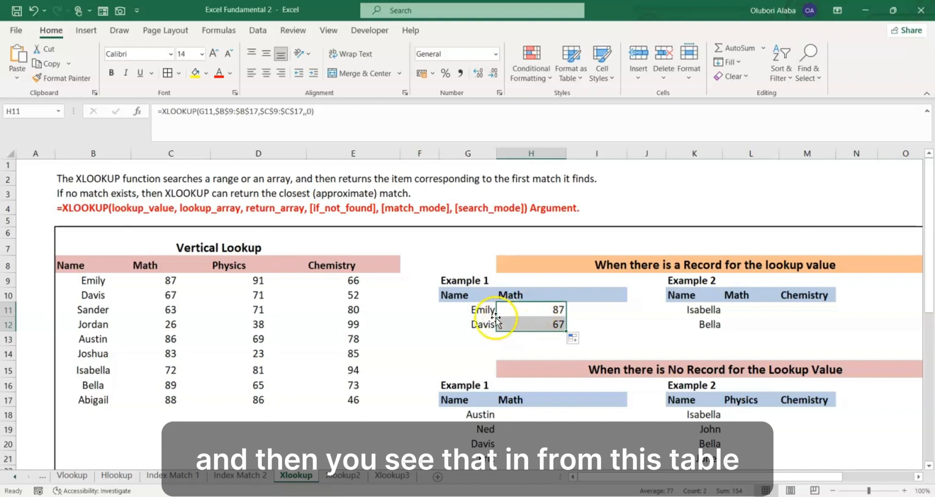
{"action": "left_click", "coordinate": [92, 281]}
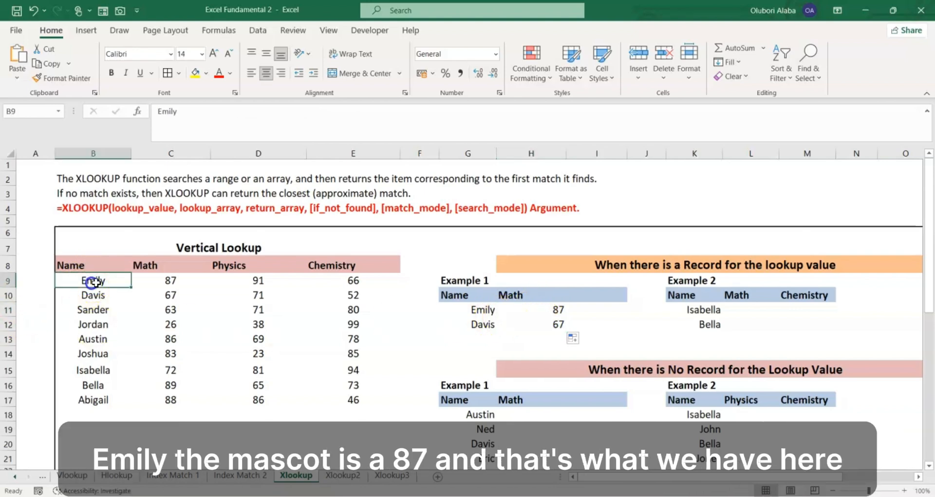
{"action": "left_click", "coordinate": [162, 280]}
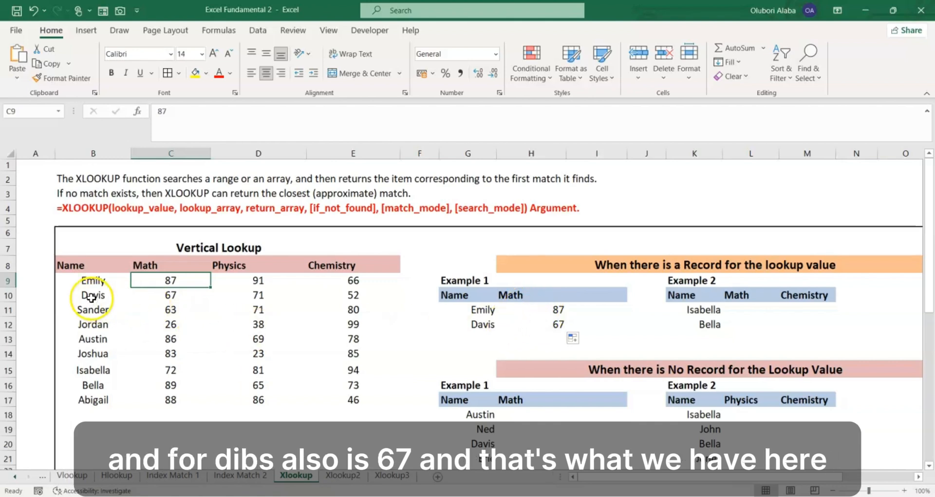
{"action": "left_click", "coordinate": [167, 297]}
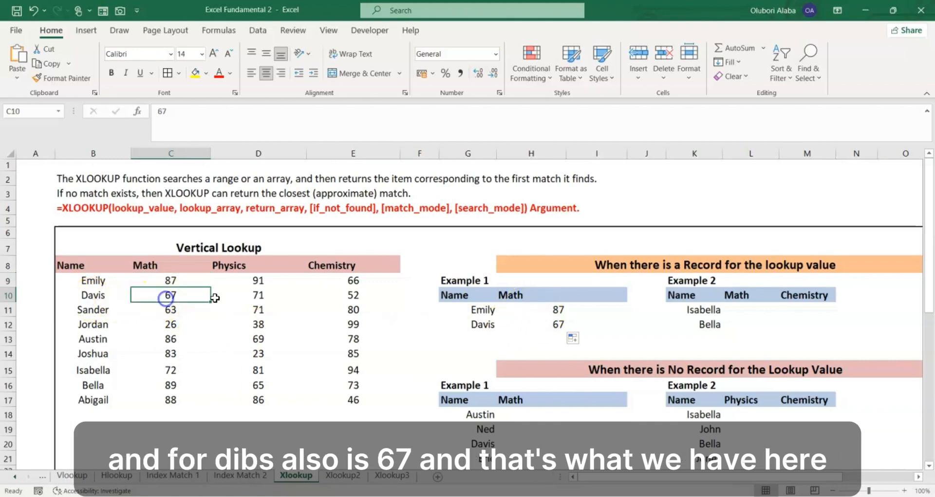
{"action": "left_click", "coordinate": [519, 325]}
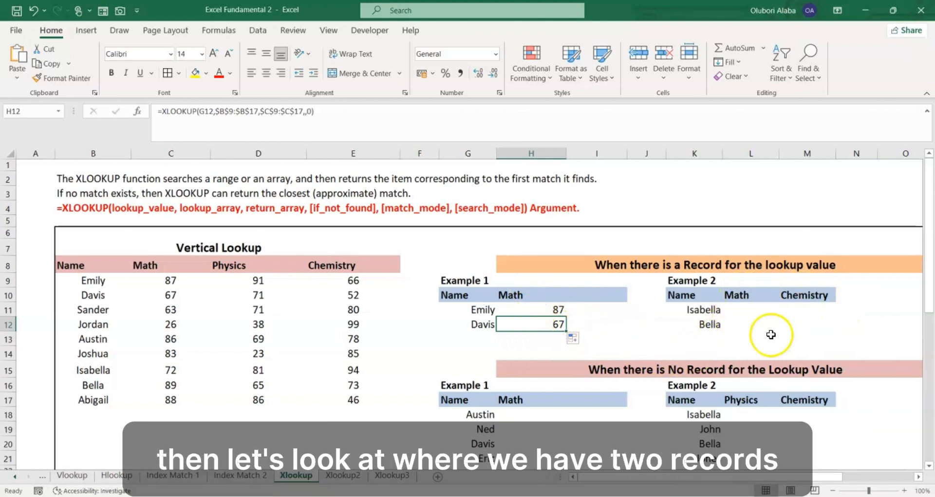
- Start an XLOOKUP formula in L11, under Math in the first Example 2, with K11 as the lookup value
{"action": "left_click", "coordinate": [736, 309]}
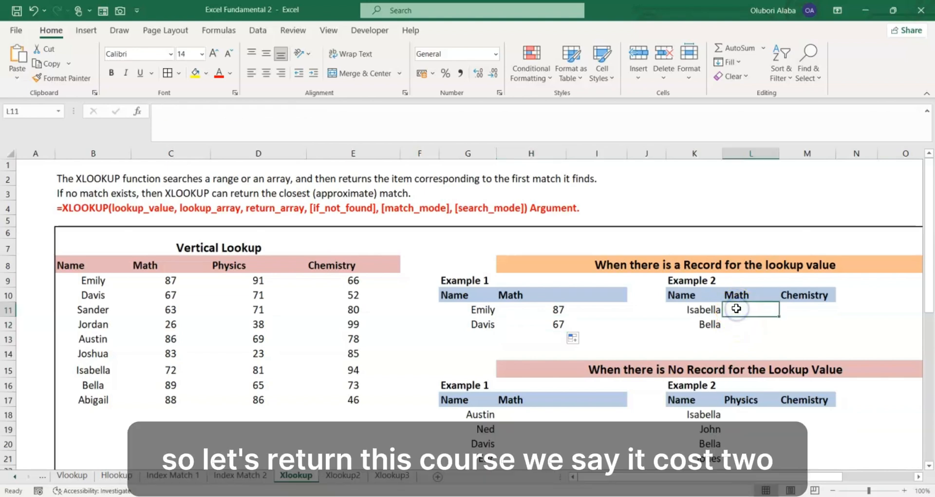
{"action": "type", "text": "=xl"}
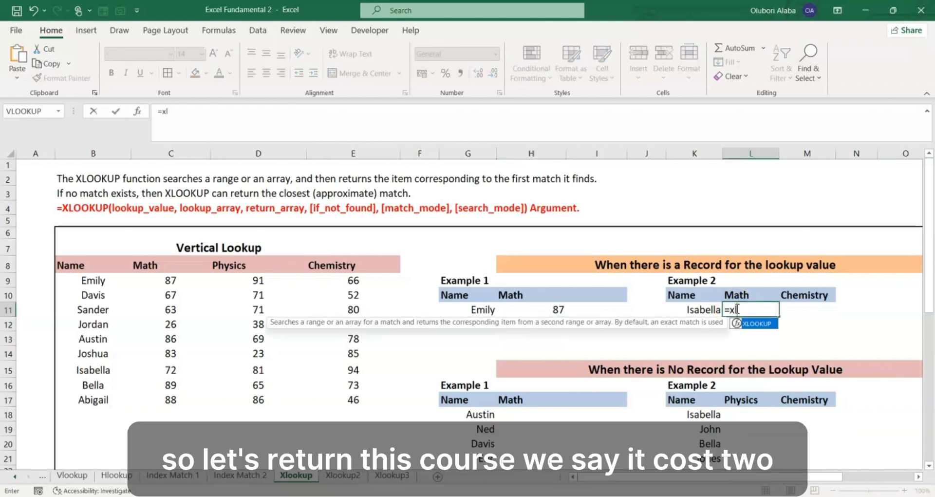
{"action": "key", "text": "Tab"}
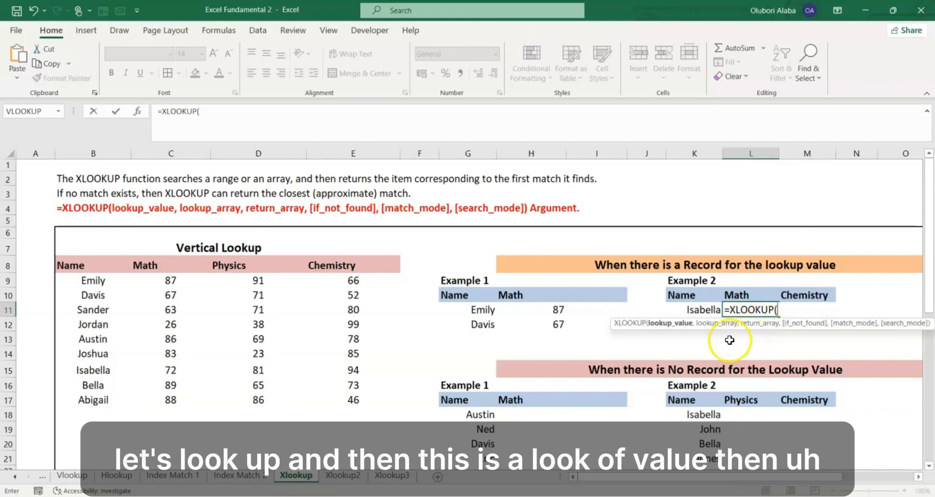
{"action": "left_click", "coordinate": [711, 309]}
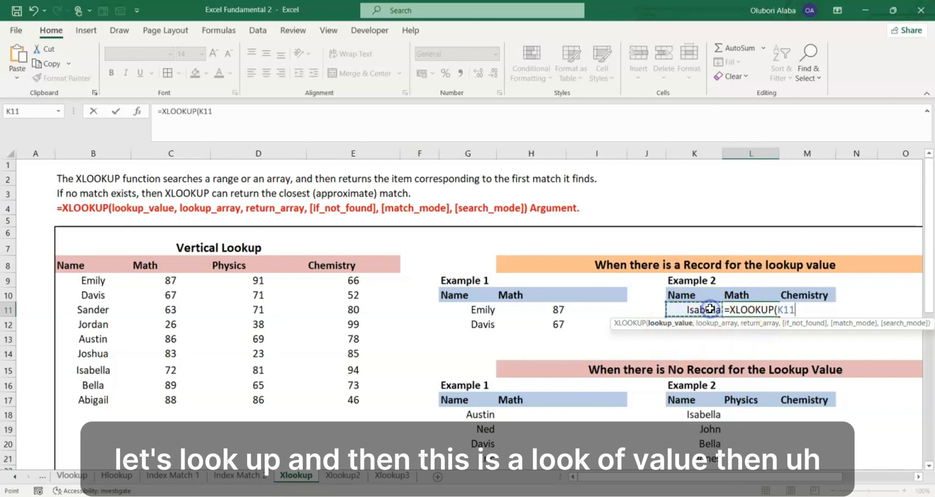
{"action": "type", "text": ","}
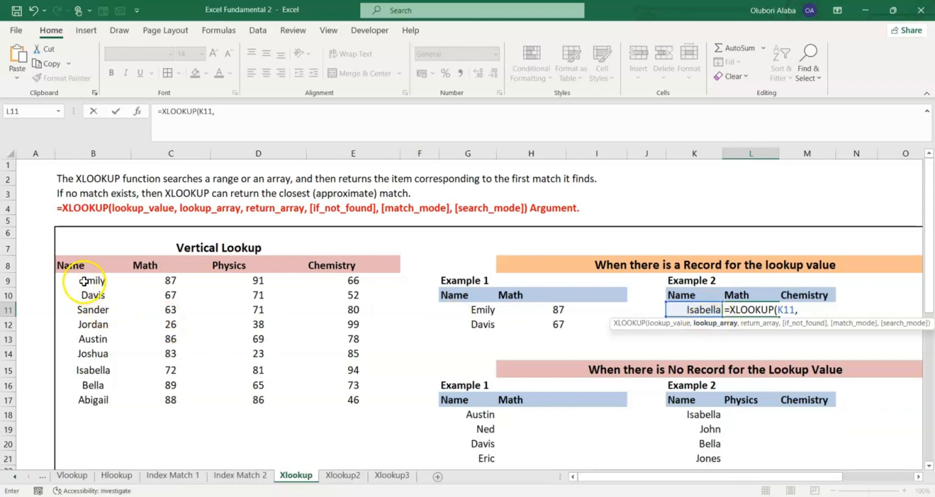
- Add absolute references to the L11 formula: Name column $B$9:$B$17 as lookup array and Math column $C$9:$C$17 as return array
{"action": "left_click_drag", "start_coordinate": [84, 282], "coordinate": [102, 399]}
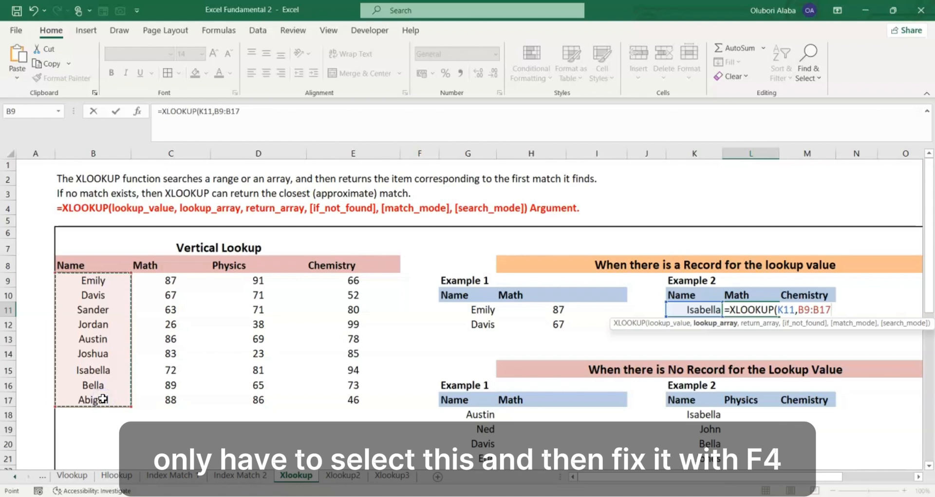
{"action": "key", "text": "F4"}
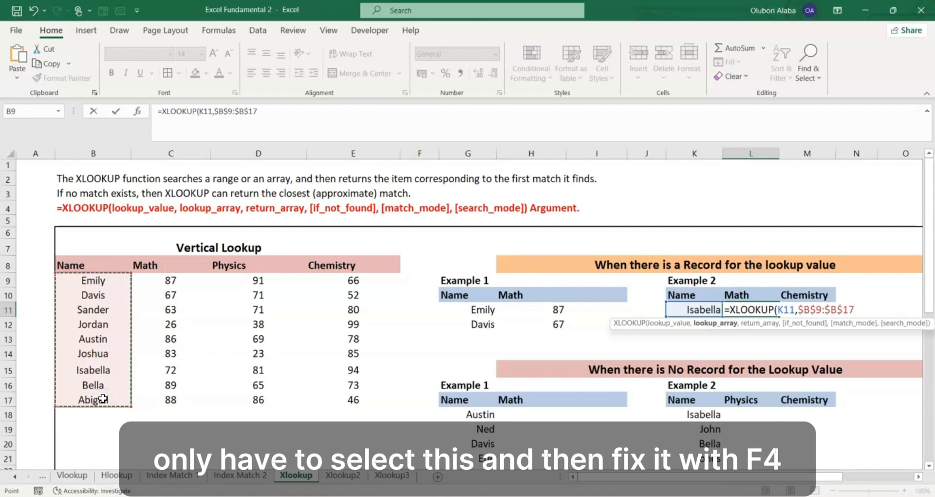
{"action": "type", "text": ","}
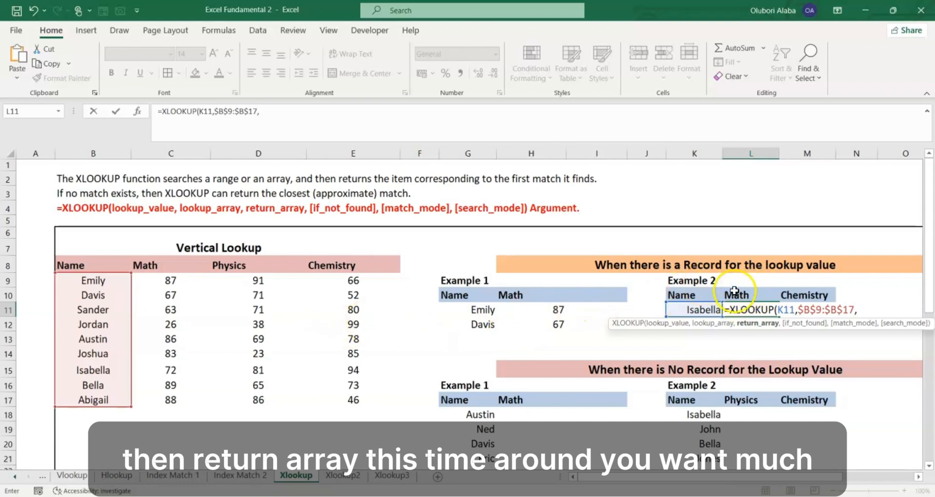
{"action": "left_click_drag", "start_coordinate": [170, 281], "coordinate": [182, 407]}
{"action": "key", "text": "F4"}
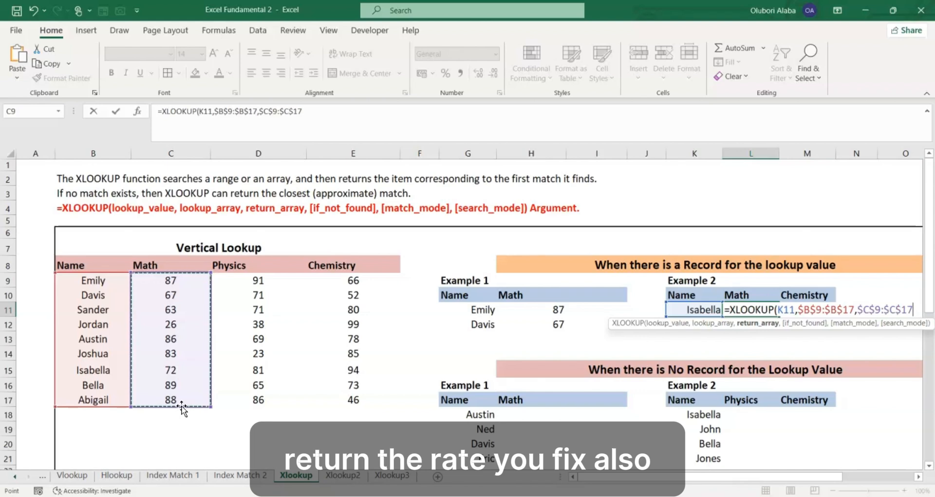
- Finish the L11 formula with an empty if_not_found argument and match mode 0, and copy it down to L12
{"action": "type", "text": ","}
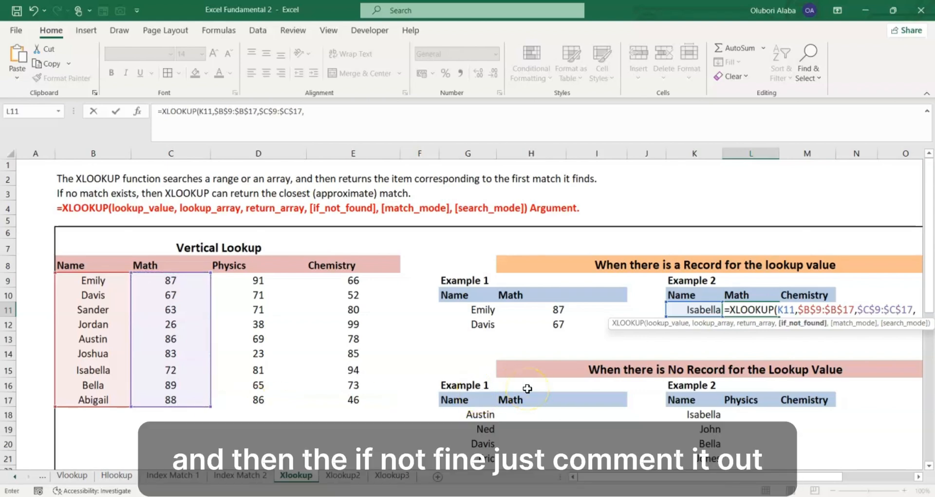
{"action": "type", "text": ","}
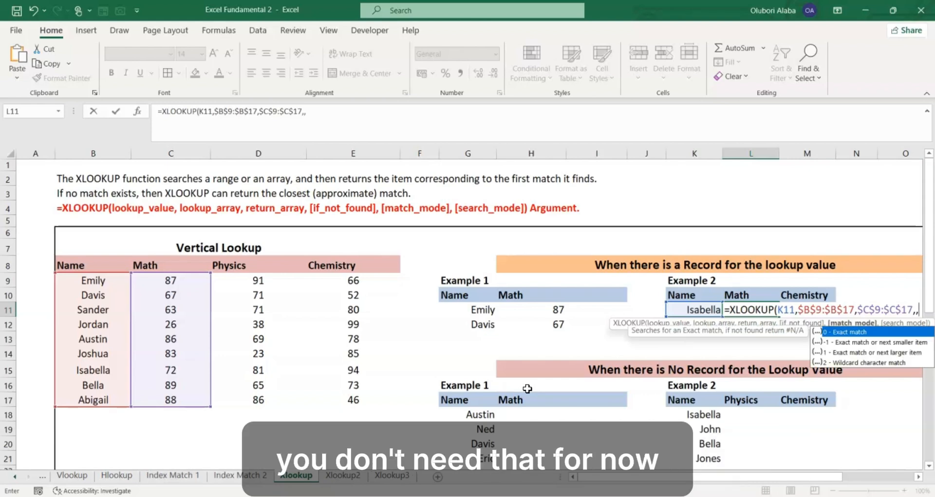
{"action": "type", "text": "0"}
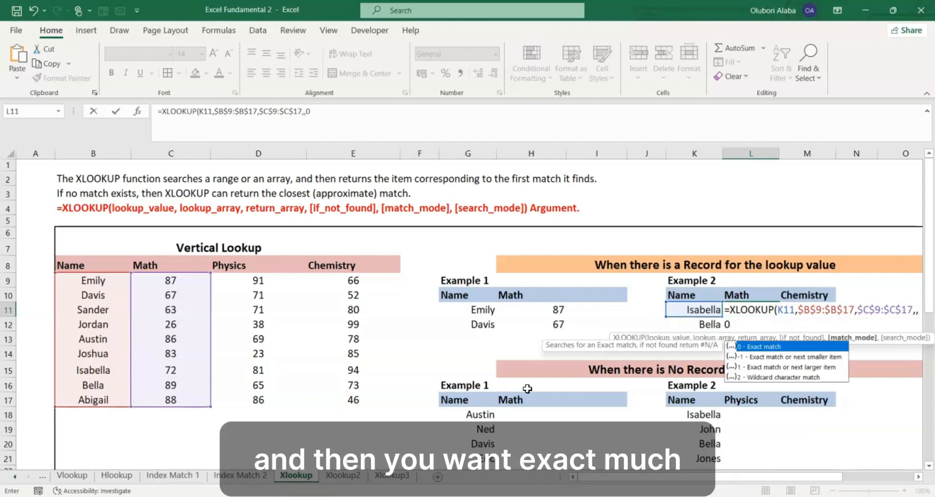
{"action": "key", "text": "Return"}
{"action": "left_click", "coordinate": [759, 313]}
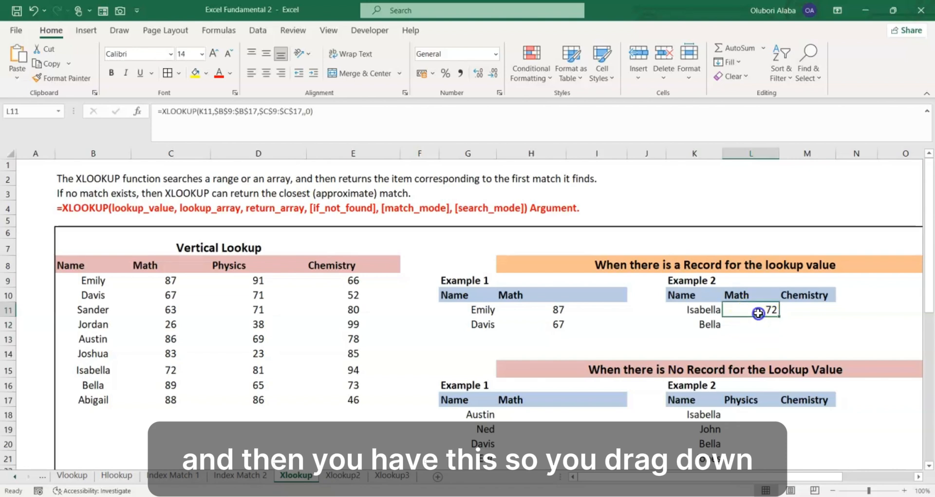
{"action": "left_click_drag", "start_coordinate": [779, 317], "coordinate": [745, 323]}
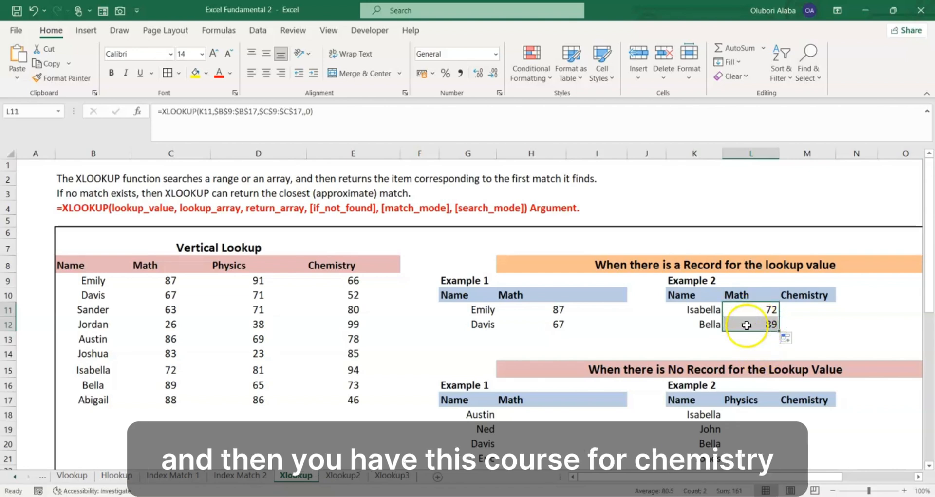
- Start an XLOOKUP formula in M11, under Chemistry in the first Example 2, with K11 as the lookup value
{"action": "left_click", "coordinate": [802, 311]}
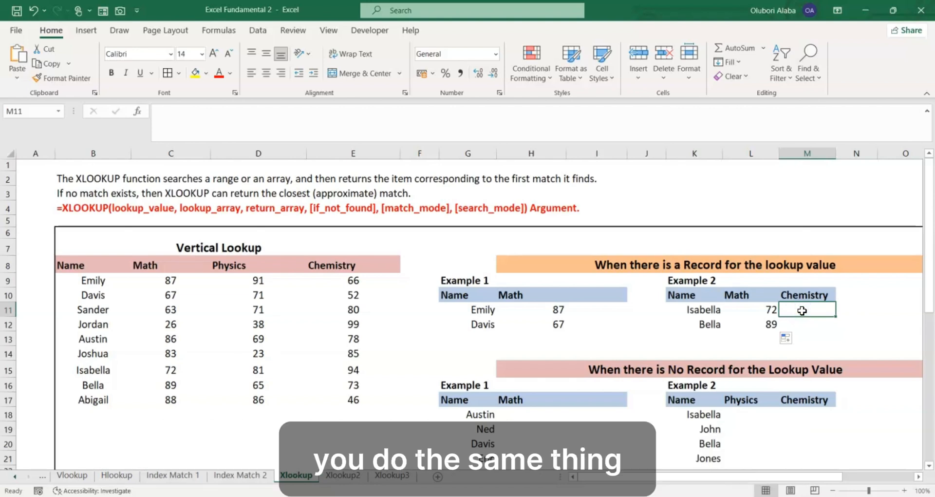
{"action": "type", "text": "=xl"}
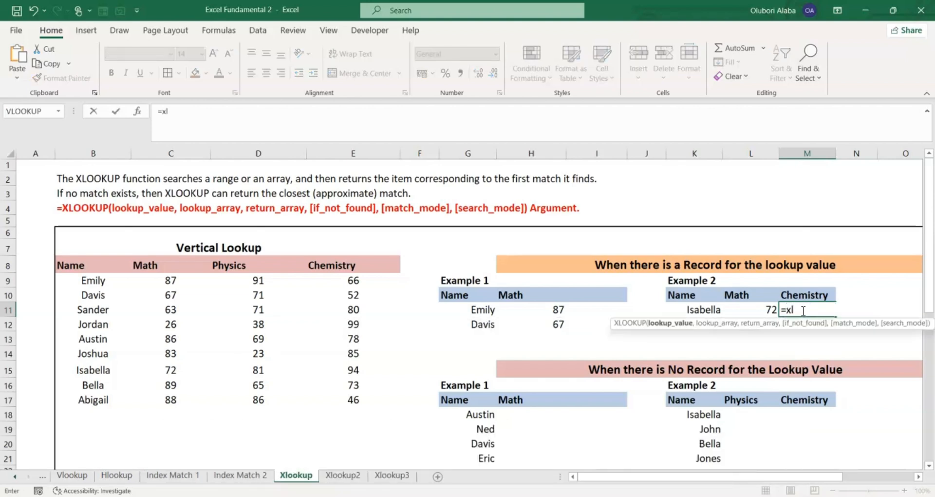
{"action": "left_click", "coordinate": [701, 308]}
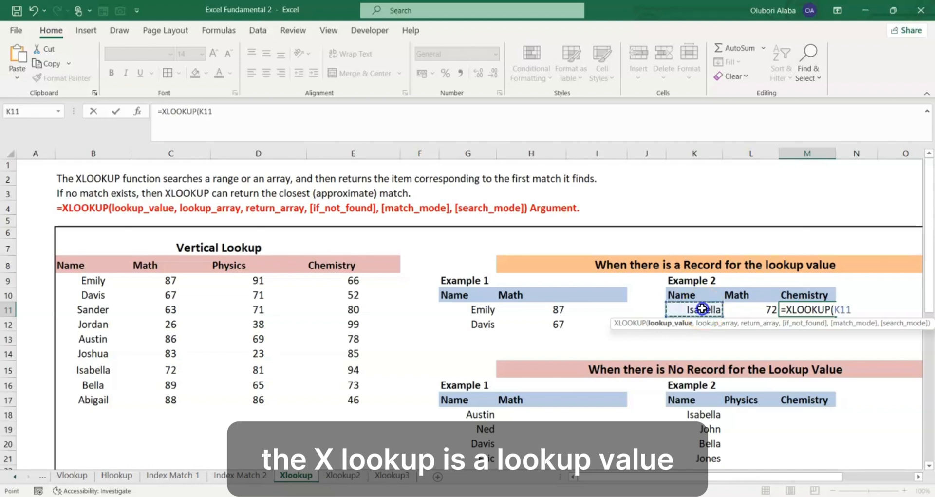
{"action": "type", "text": ","}
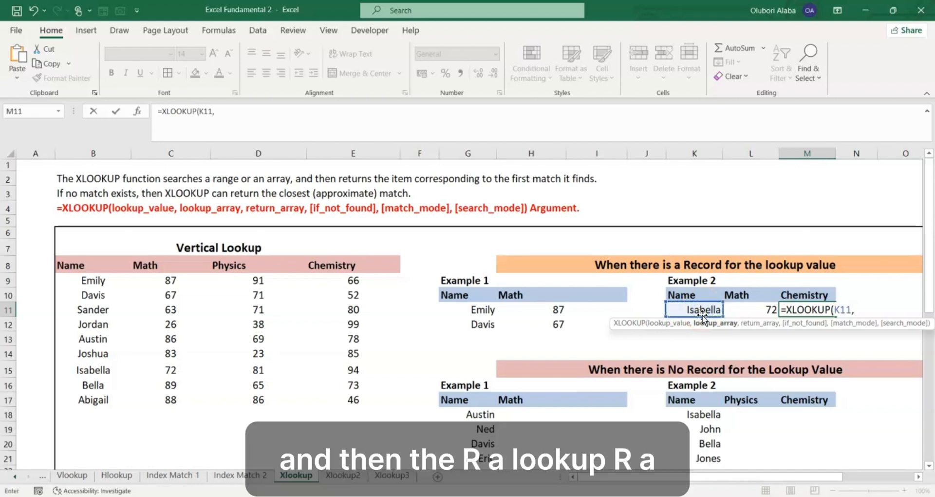
- Add absolute references to the M11 formula: Name column $B$9:$B$17 as lookup array and Chemistry column $E$9:$E$17 as return array
{"action": "left_click_drag", "start_coordinate": [94, 281], "coordinate": [100, 394]}
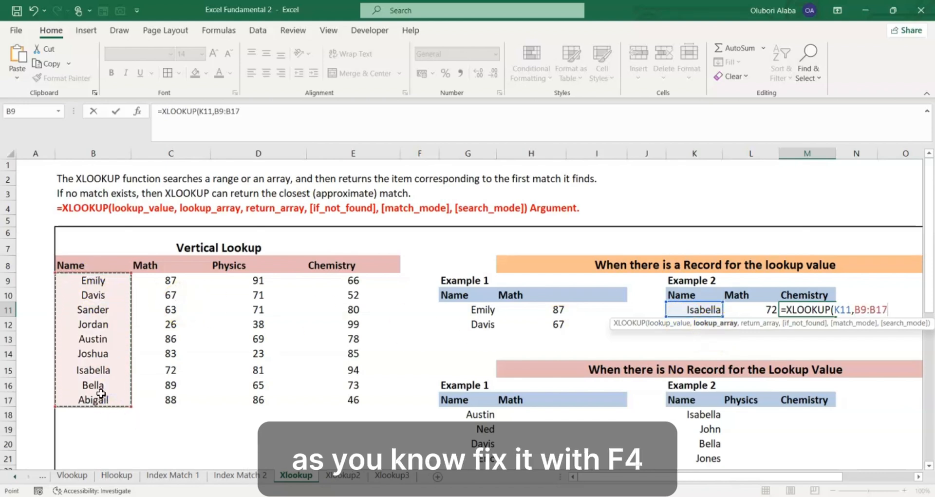
{"action": "key", "text": "F4"}
{"action": "type", "text": ","}
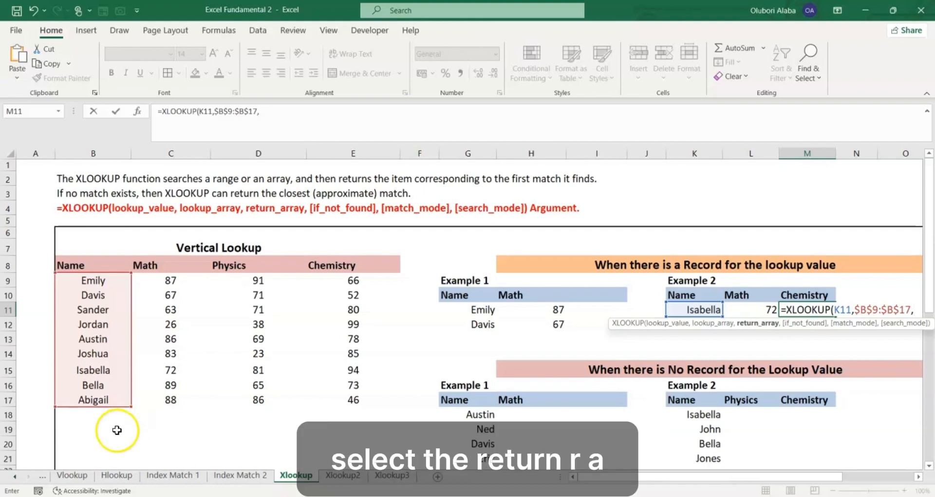
{"action": "left_click", "coordinate": [328, 280]}
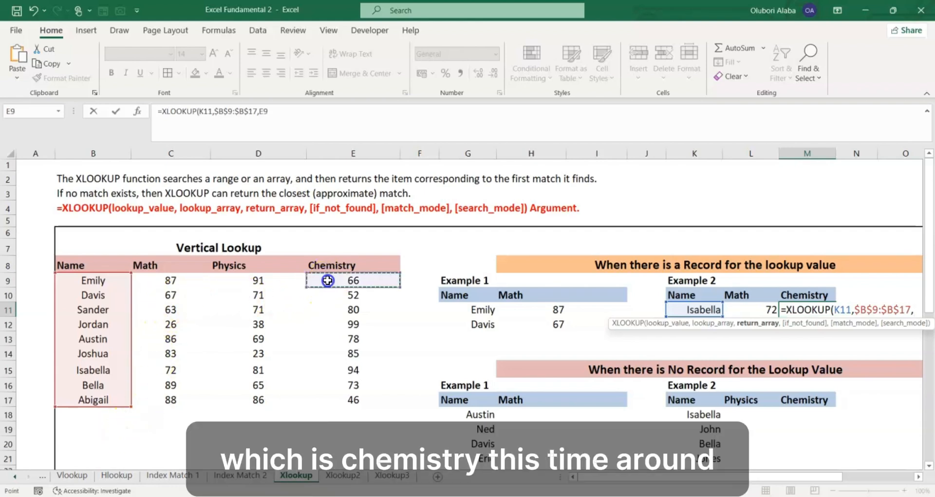
{"action": "left_click_drag", "start_coordinate": [327, 280], "coordinate": [352, 401]}
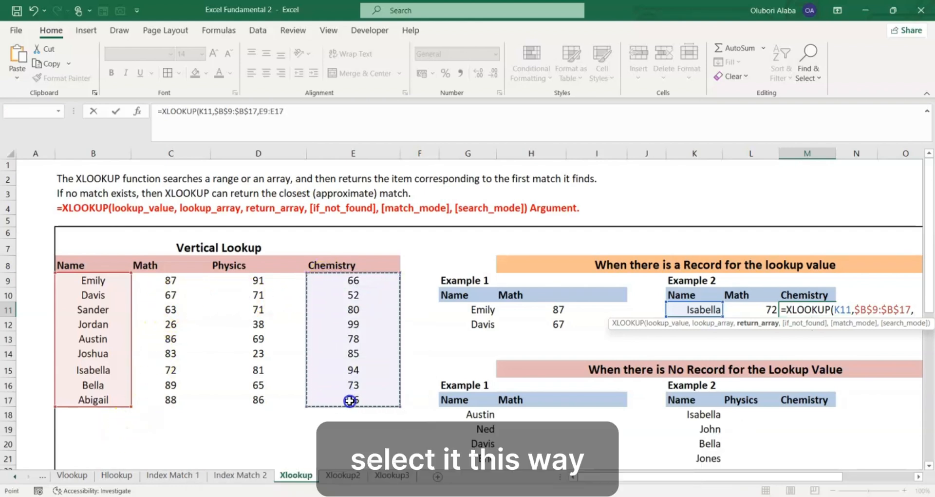
{"action": "key", "text": "F4"}
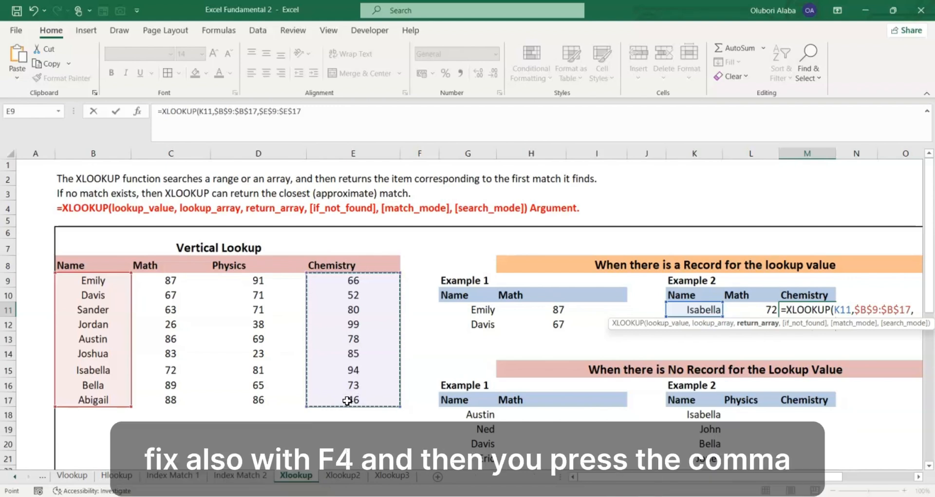
- Finish the M11 formula with an empty if_not_found argument and match mode 0, and copy it down to M12
{"action": "type", "text": ","}
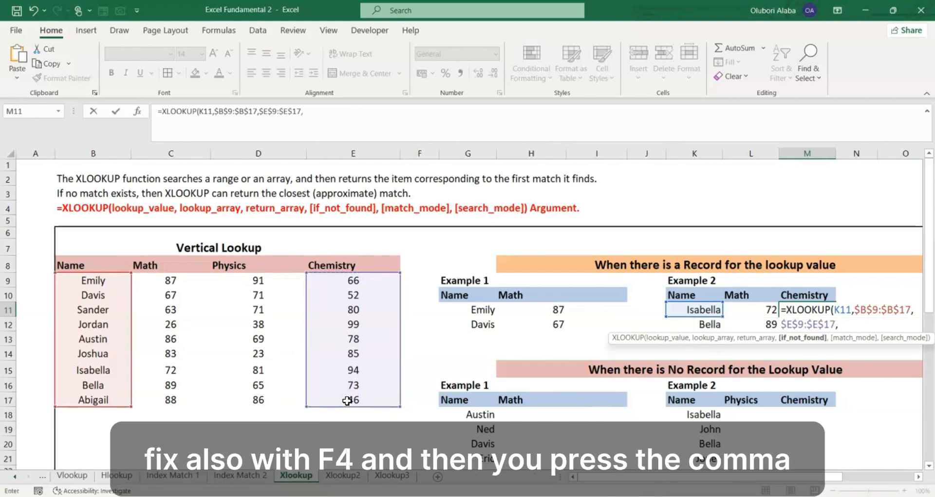
{"action": "type", "text": ","}
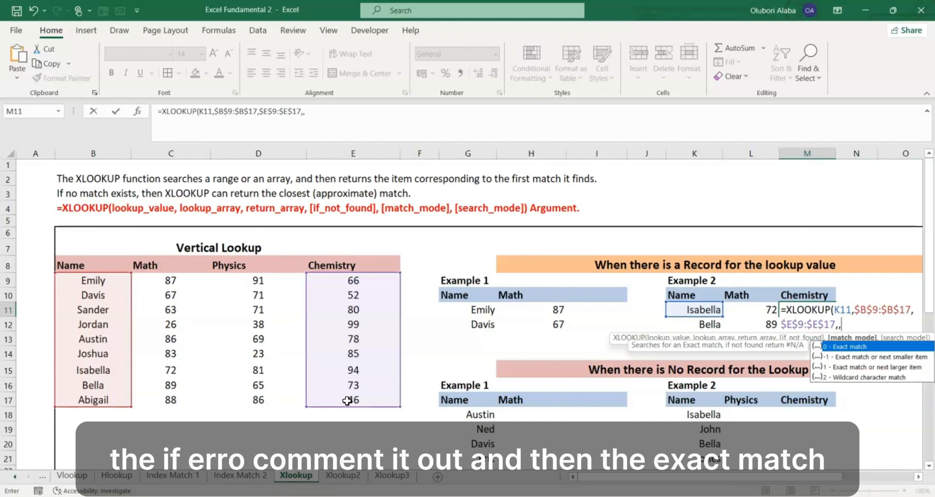
{"action": "type", "text": "0"}
{"action": "key", "text": "Return"}
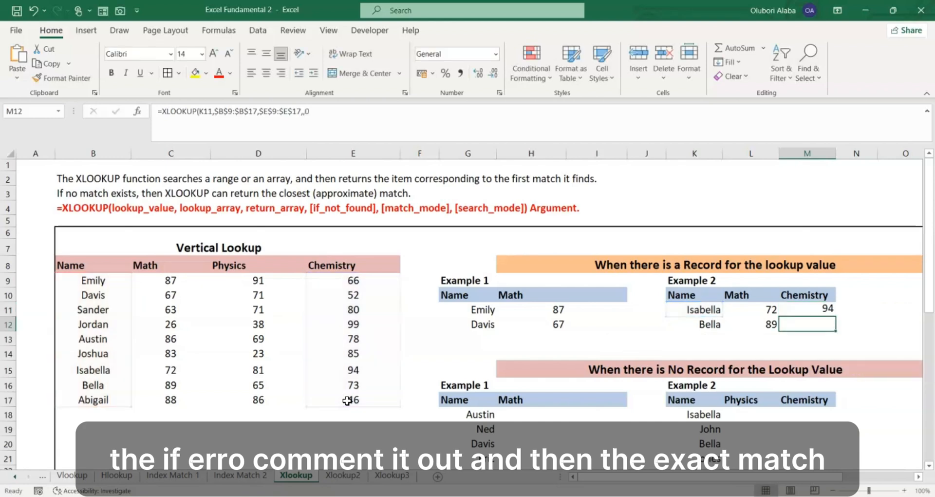
{"action": "left_click", "coordinate": [810, 311]}
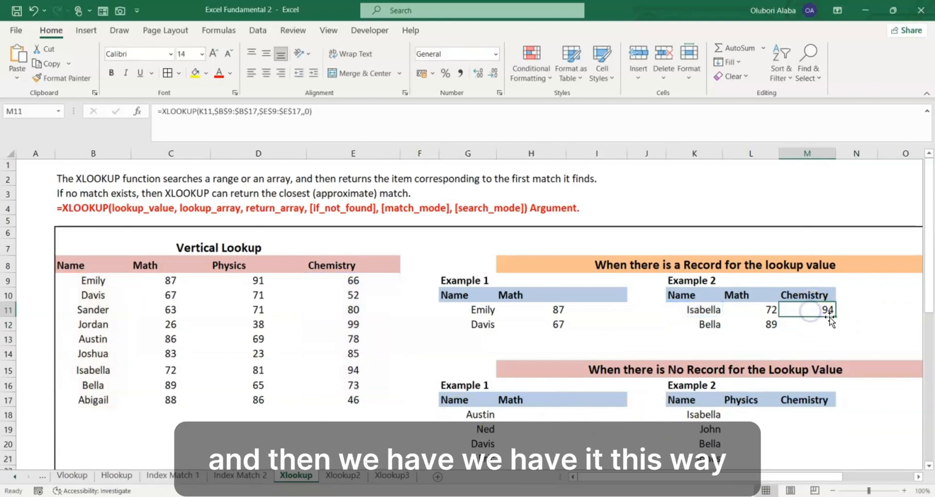
{"action": "left_click_drag", "start_coordinate": [837, 316], "coordinate": [836, 330]}
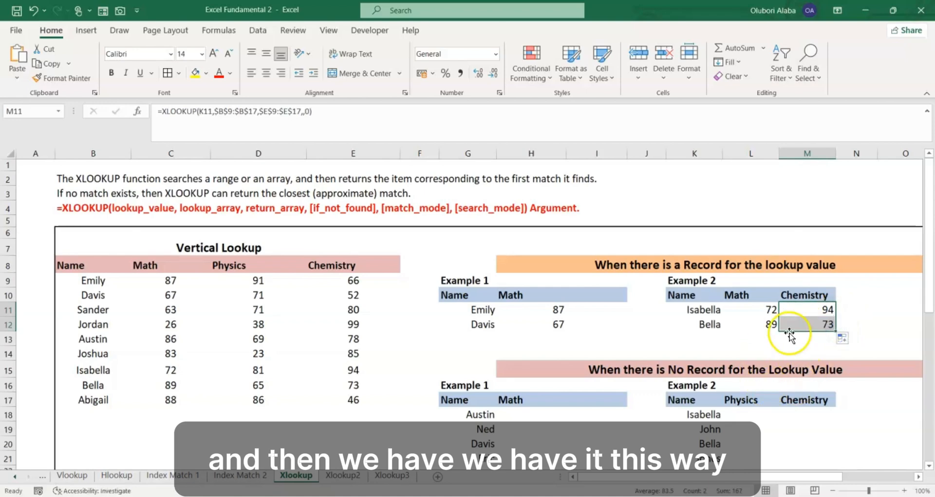
- Look over the Math, Physics and Chemistry columns of the first Example 3
{"action": "left_click_drag", "start_coordinate": [772, 476], "coordinate": [825, 475]}
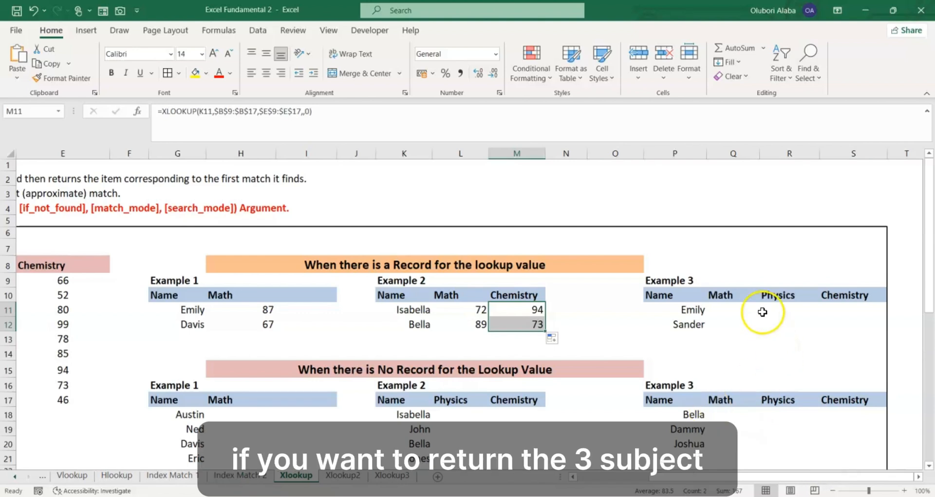
{"action": "left_click_drag", "start_coordinate": [721, 295], "coordinate": [843, 342]}
{"action": "left_click", "coordinate": [730, 336]}
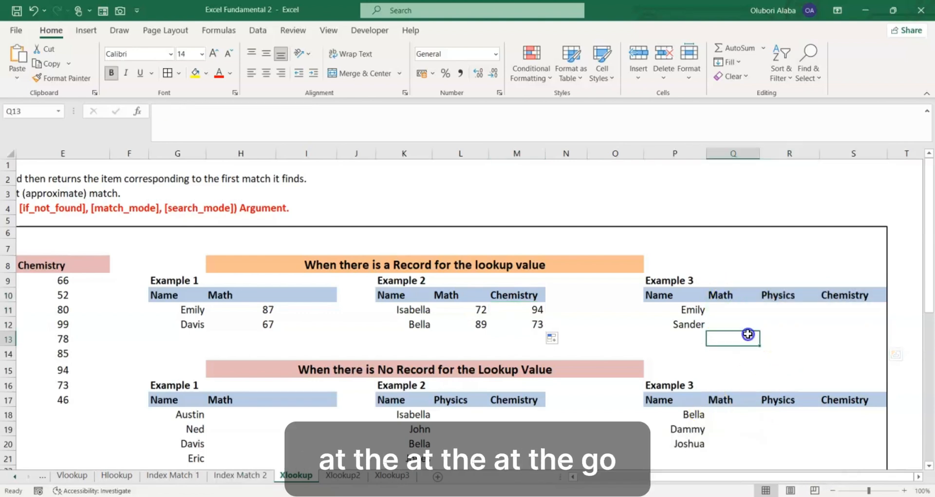
- Start an XLOOKUP formula in Q11, under Math in the first Example 3, with P11 as the lookup value
{"action": "left_click", "coordinate": [729, 311]}
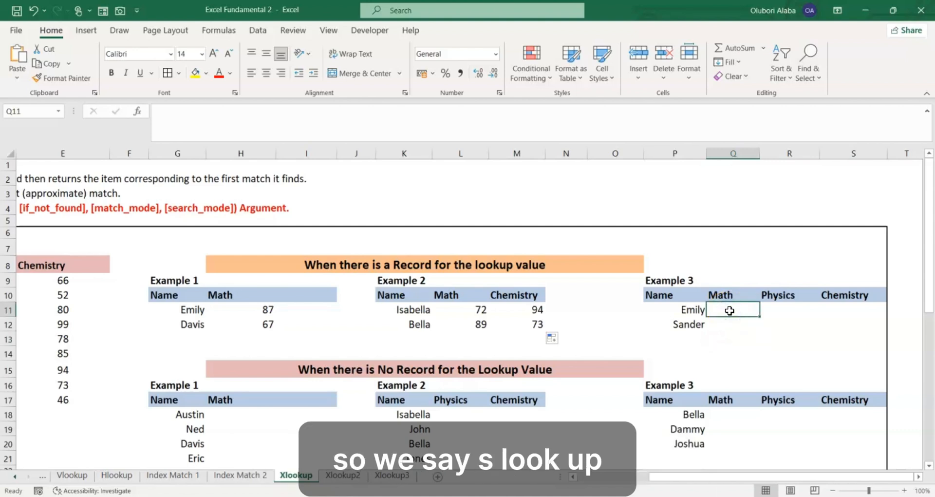
{"action": "type", "text": "=xl"}
{"action": "key", "text": "Tab"}
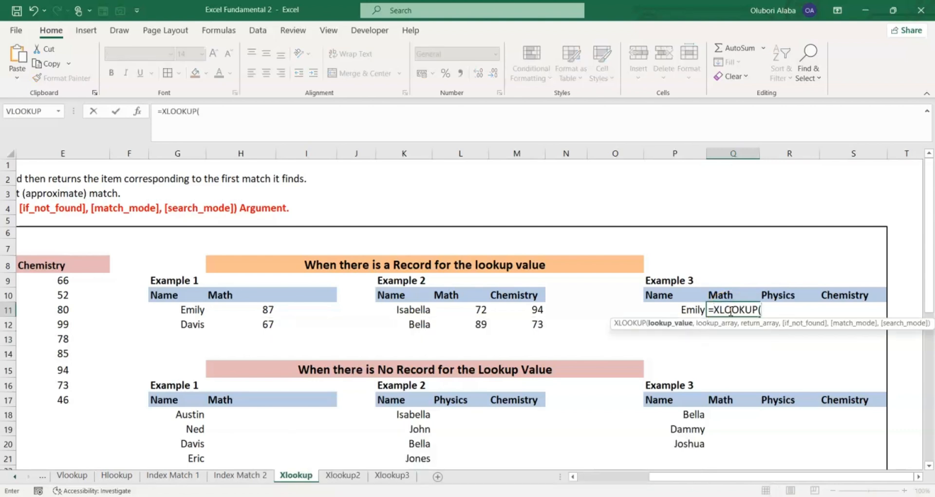
{"action": "left_click", "coordinate": [690, 306]}
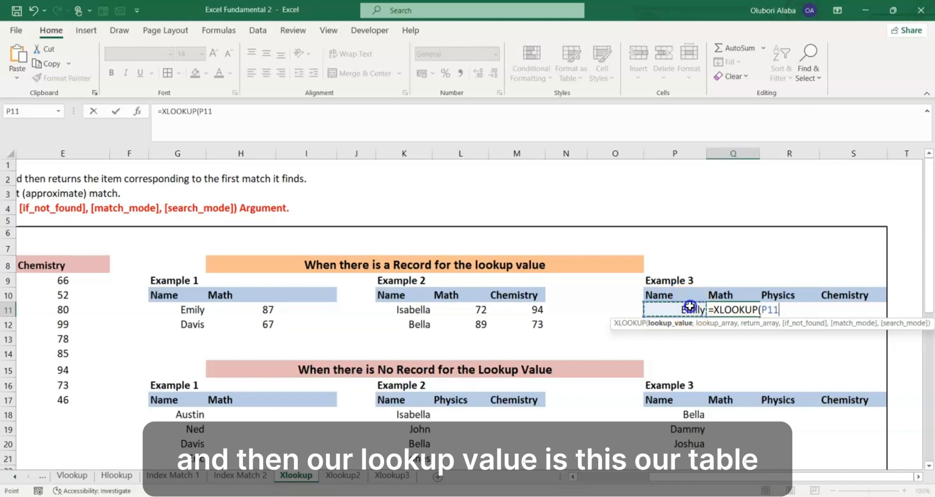
{"action": "type", "text": ","}
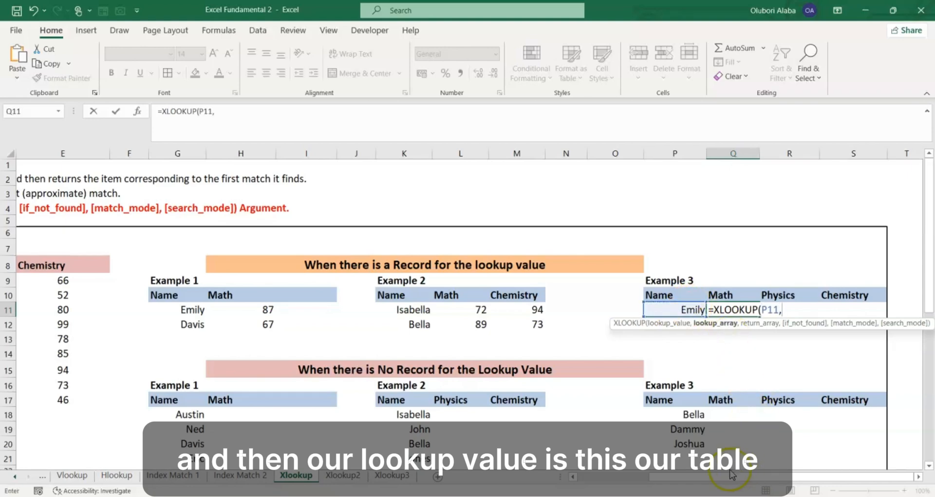
- Add absolute references to the Q11 formula: Name column $B$9:$B$17 as lookup array and all three subject columns $C$9:$E$17 as return array
{"action": "left_click_drag", "start_coordinate": [732, 475], "coordinate": [661, 475]}
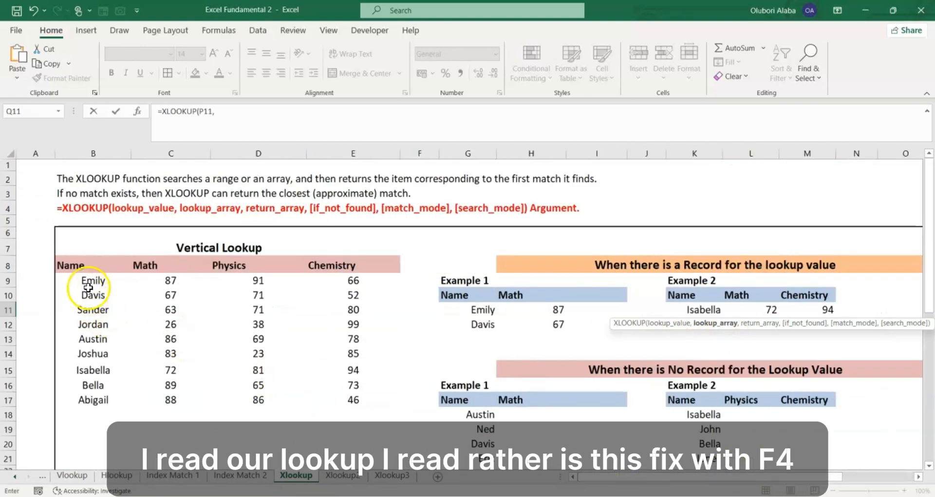
{"action": "left_click_drag", "start_coordinate": [89, 287], "coordinate": [104, 398]}
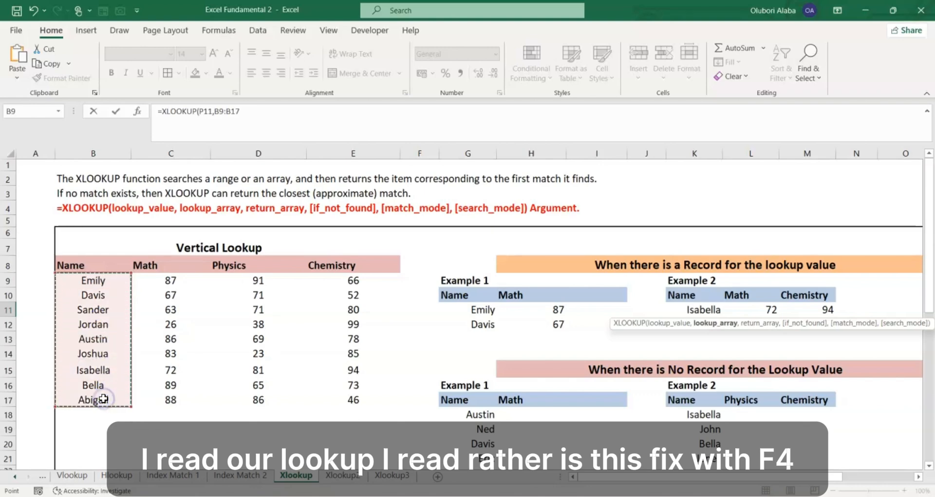
{"action": "key", "text": "F4"}
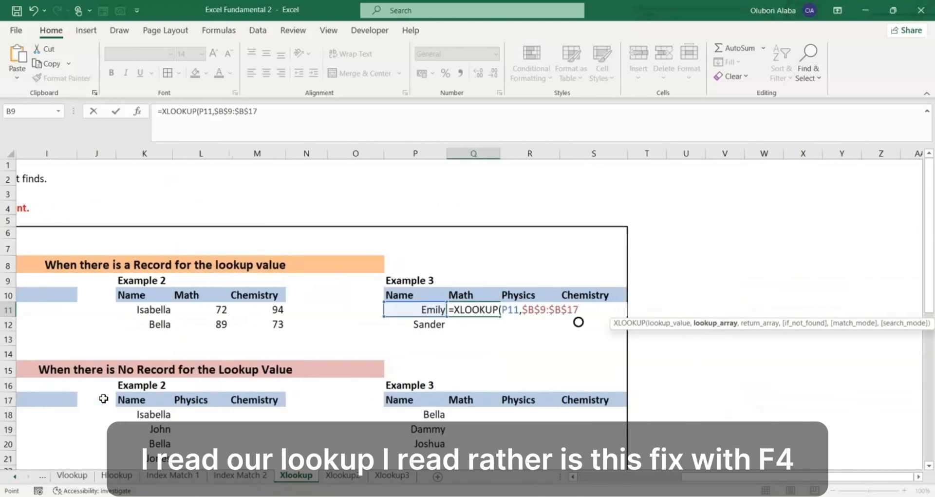
{"action": "type", "text": ","}
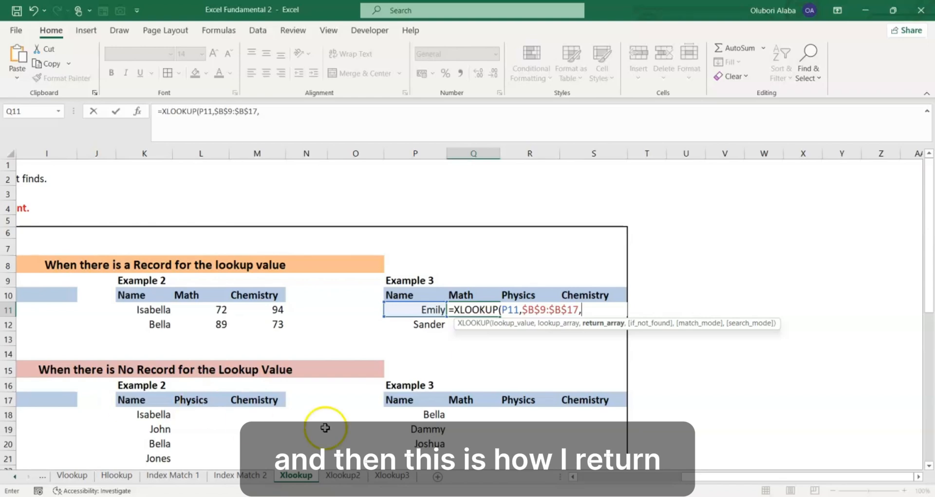
{"action": "left_click_drag", "start_coordinate": [684, 476], "coordinate": [582, 479]}
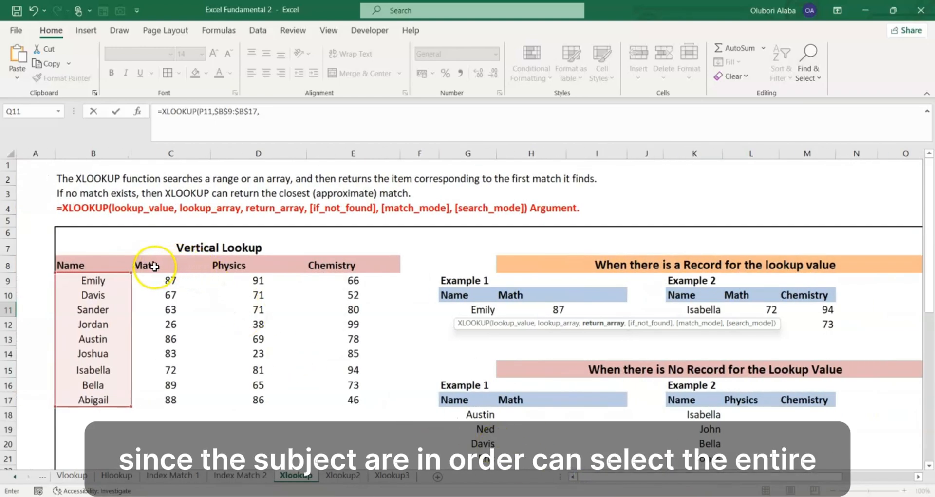
{"action": "left_click", "coordinate": [159, 281]}
{"action": "left_click_drag", "start_coordinate": [159, 282], "coordinate": [346, 399]}
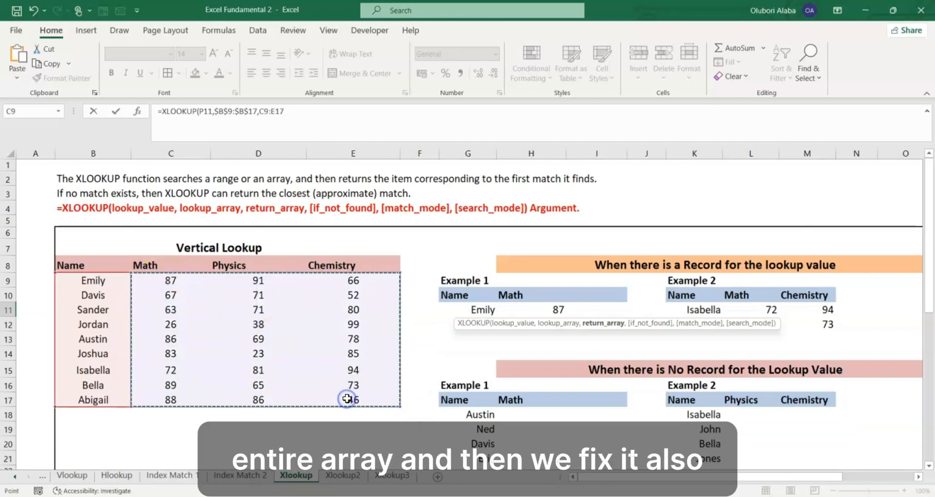
{"action": "key", "text": "F4"}
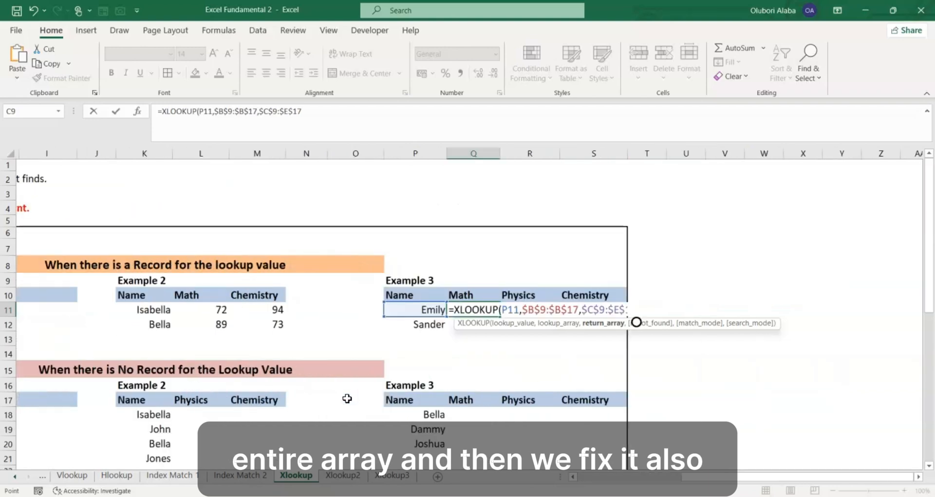
- Finish the Q11 formula with an empty if_not_found argument and match mode 0, and copy it down to row 12
{"action": "type", "text": ","}
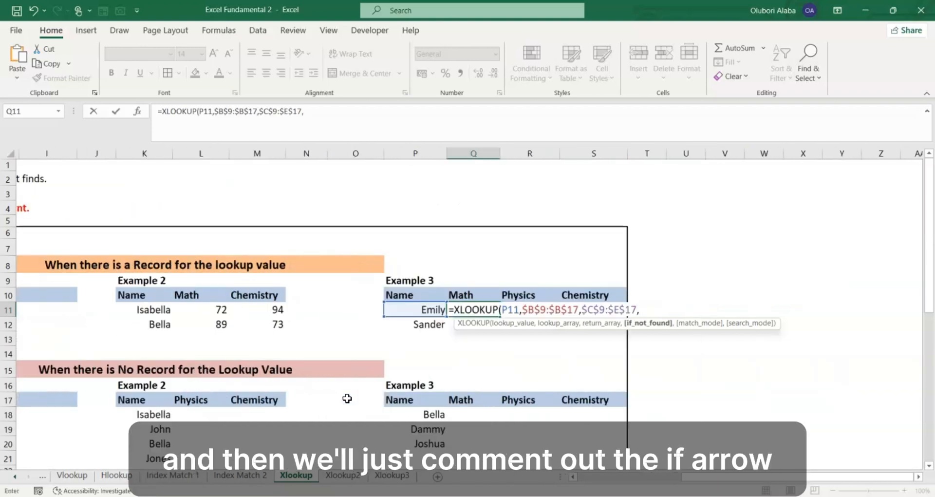
{"action": "type", "text": ",0"}
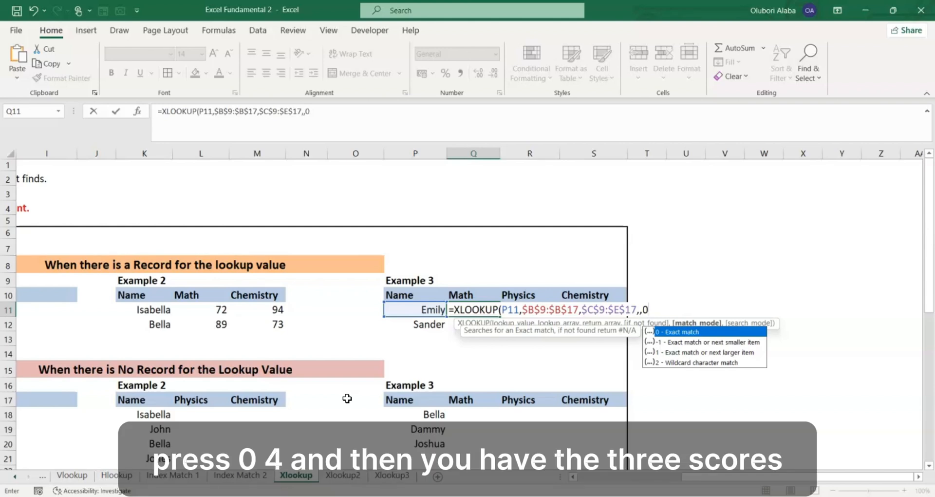
{"action": "key", "text": "Return"}
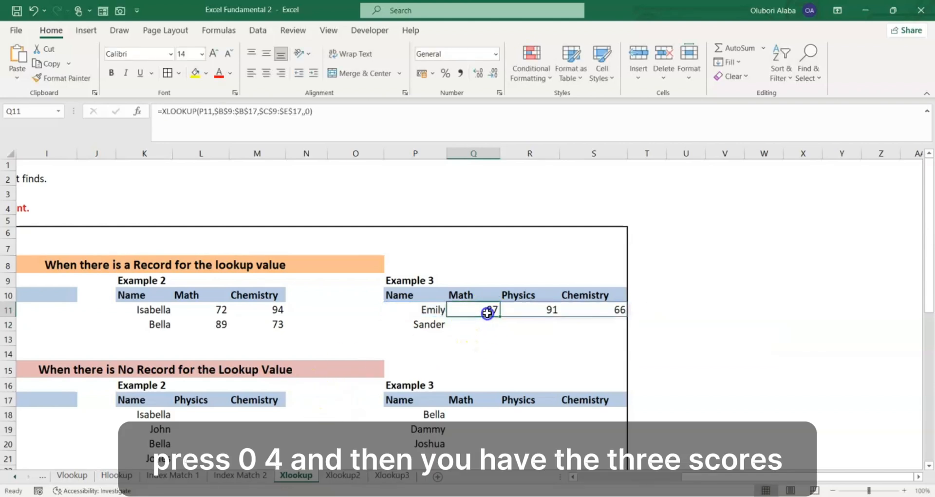
{"action": "left_click_drag", "start_coordinate": [486, 312], "coordinate": [627, 329]}
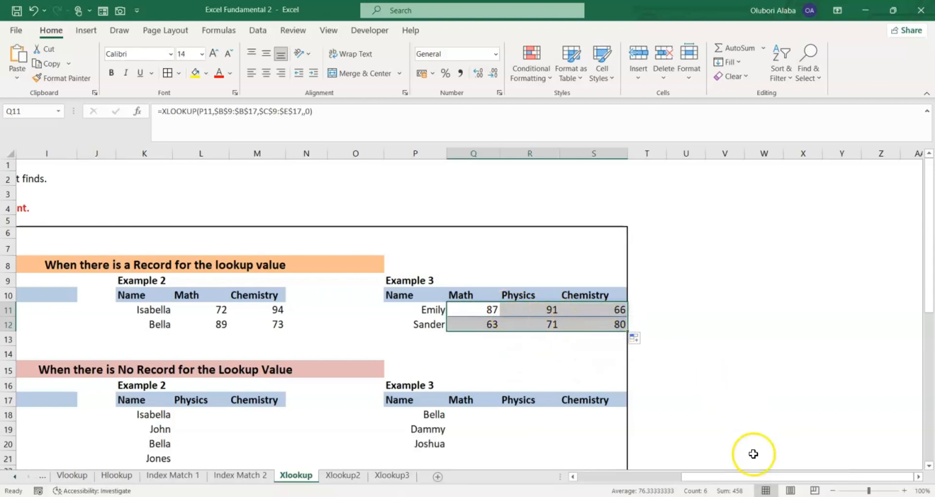
- Look over the names of Example 1 under "When there is No Record for the Lookup Value" and the Vertical Lookup table
{"action": "left_click_drag", "start_coordinate": [755, 476], "coordinate": [633, 475]}
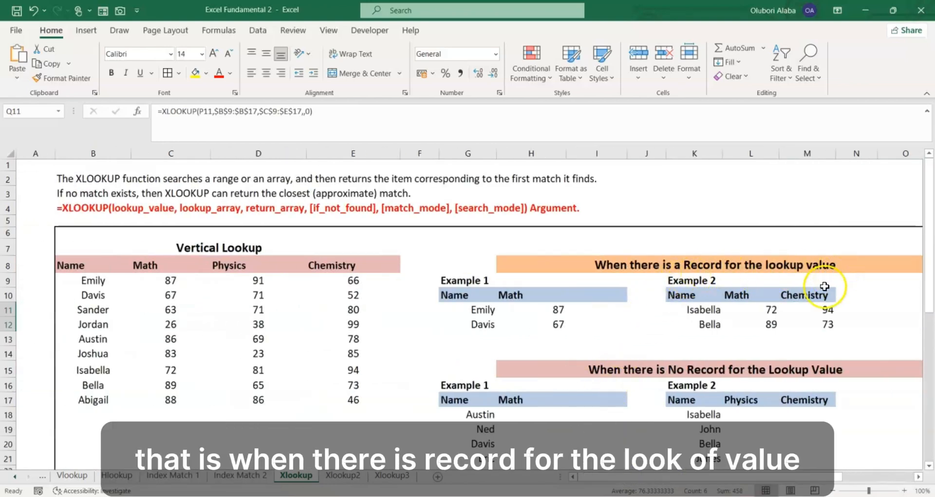
{"action": "scroll", "coordinate": [626, 334], "scroll_direction": "down", "scroll_amount": 1}
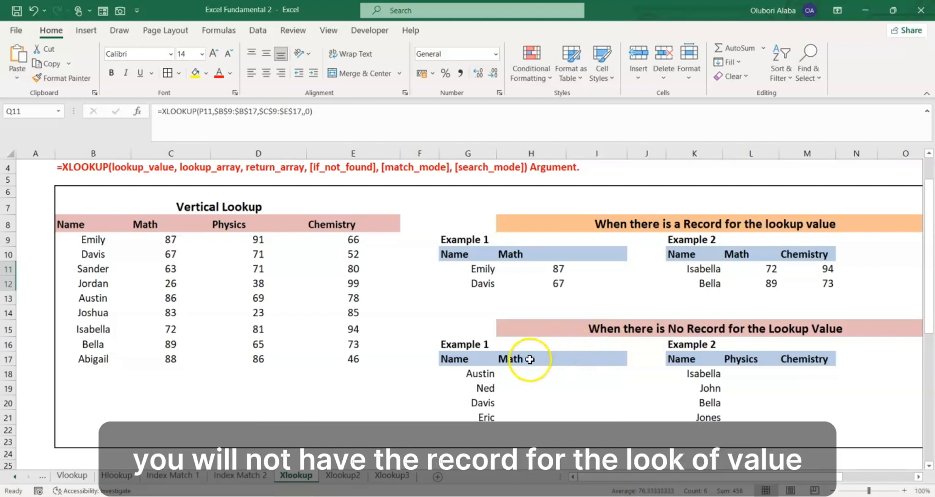
{"action": "mouse_move", "coordinate": [615, 478]}
{"action": "left_mouse_down"}
{"action": "mouse_move", "coordinate": [629, 479]}
{"action": "mouse_move", "coordinate": [608, 476]}
{"action": "left_mouse_up"}
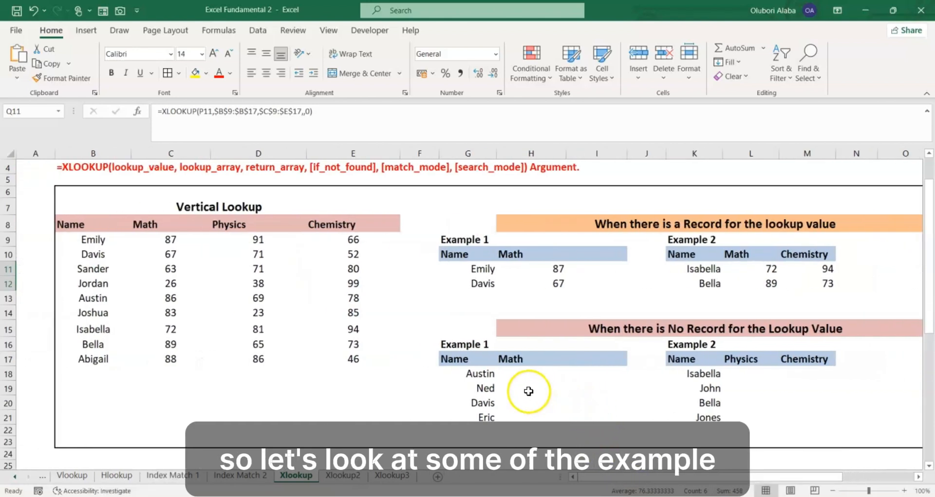
{"action": "left_click_drag", "start_coordinate": [482, 374], "coordinate": [491, 419]}
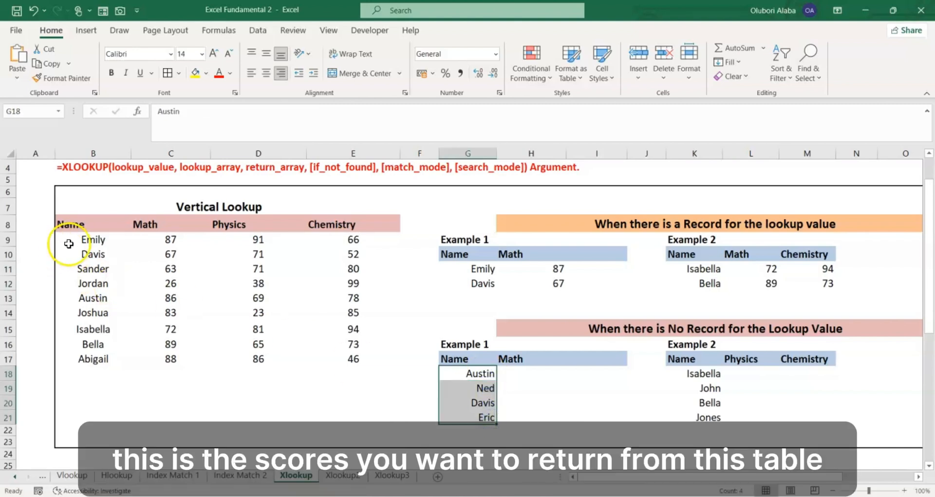
{"action": "left_click_drag", "start_coordinate": [70, 238], "coordinate": [324, 362]}
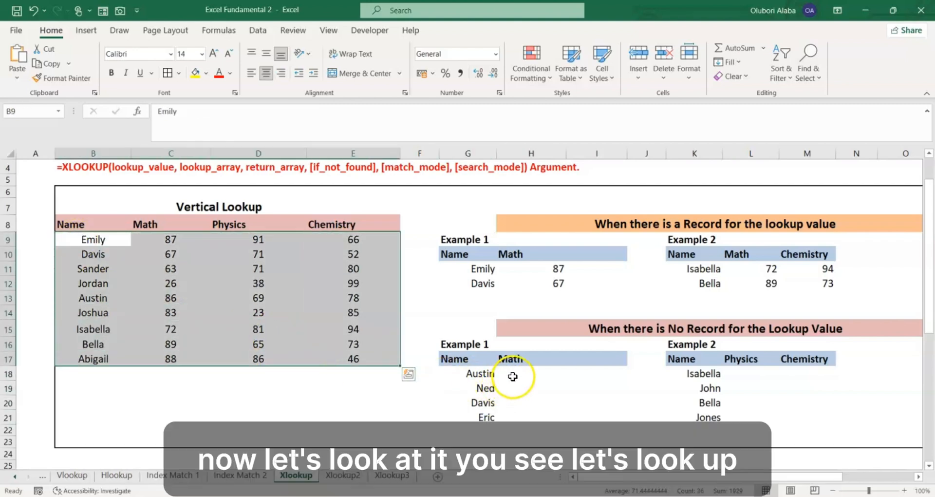
- Start an XLOOKUP formula in H18, under Math in the second Example 1, with G18 as the lookup value
{"action": "left_click", "coordinate": [512, 376]}
{"action": "type", "text": "="}
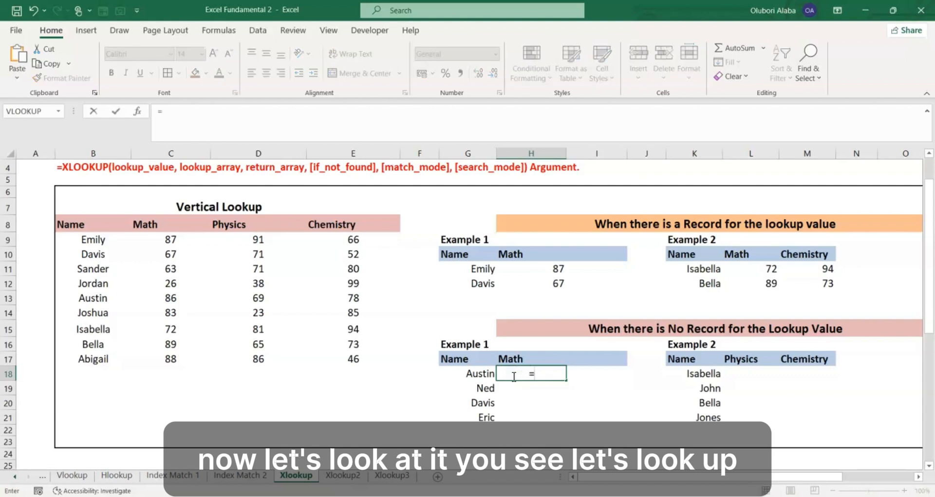
{"action": "type", "text": "xl"}
{"action": "key", "text": "Tab"}
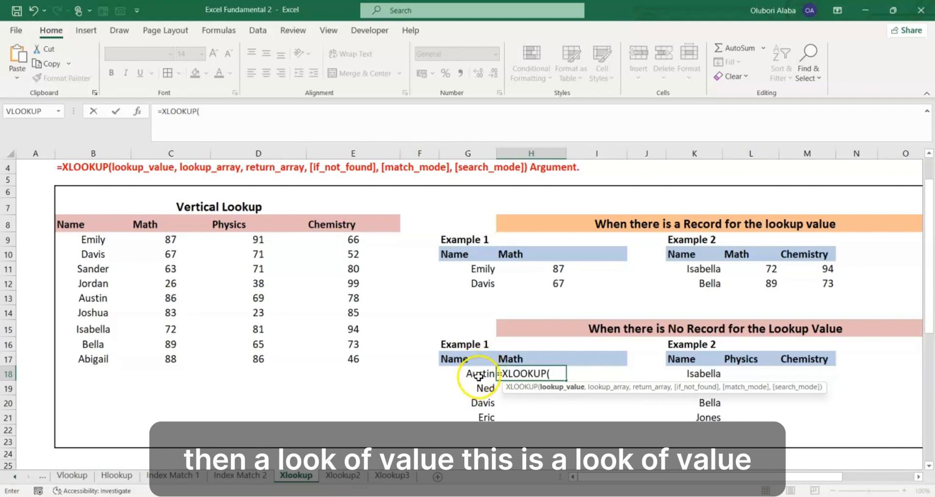
{"action": "left_click", "coordinate": [479, 375]}
{"action": "type", "text": ","}
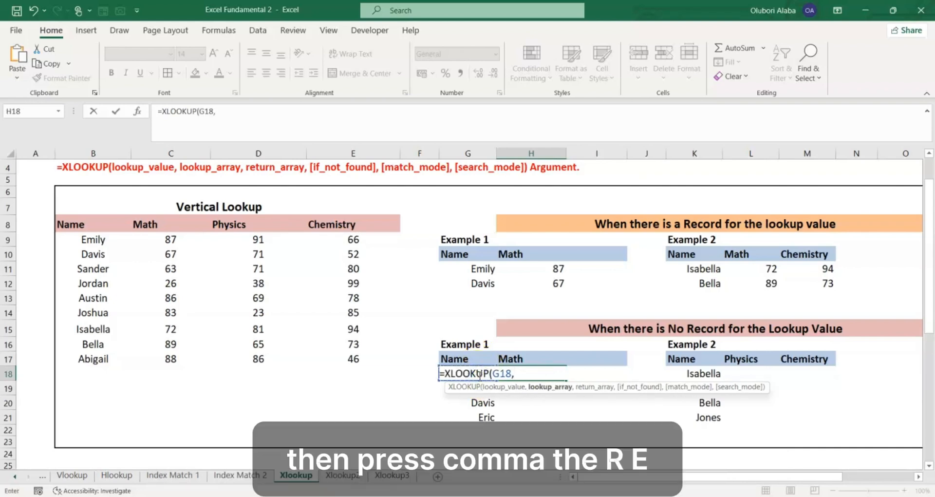
- Add absolute references to the H18 formula: Name column $B$9:$B$17 as lookup array and Math column $C$9:$C$17 as return array
{"action": "left_click_drag", "start_coordinate": [93, 238], "coordinate": [113, 357]}
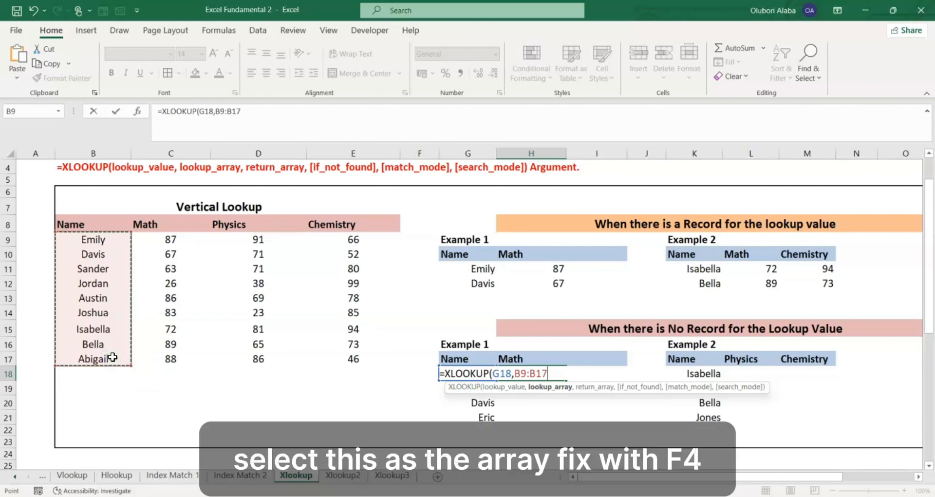
{"action": "key", "text": "F4"}
{"action": "type", "text": ","}
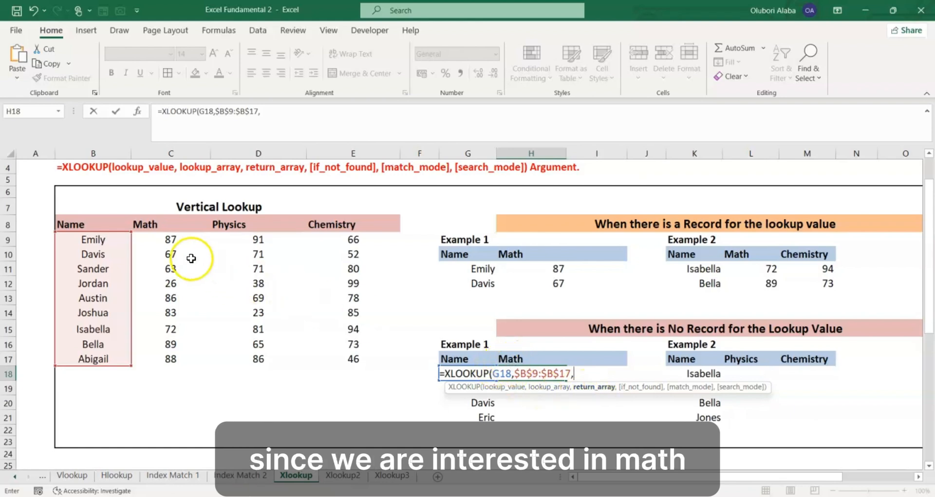
{"action": "left_click_drag", "start_coordinate": [163, 238], "coordinate": [182, 358]}
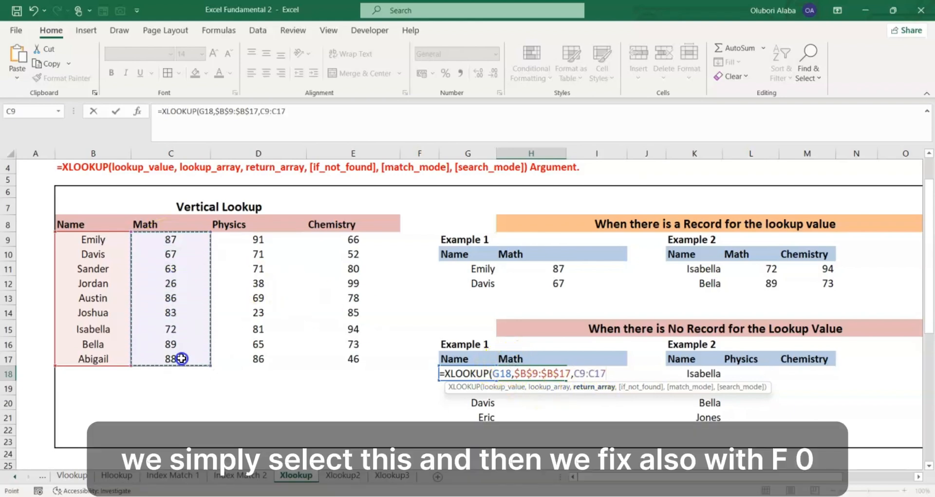
{"action": "key", "text": "F4"}
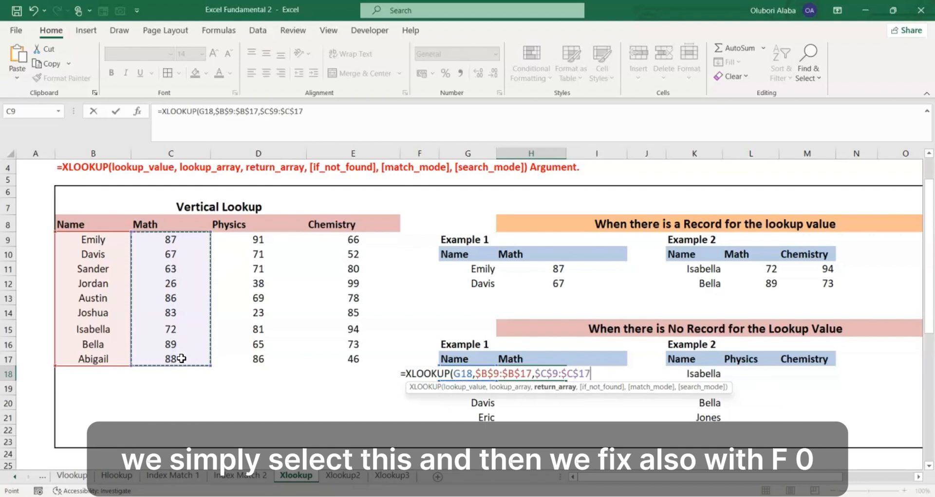
- Finish the H18 formula with "-" as if_not_found and match mode 0, copy it down to H21, and check against the Vertical Lookup table
{"action": "type", "text": ","}
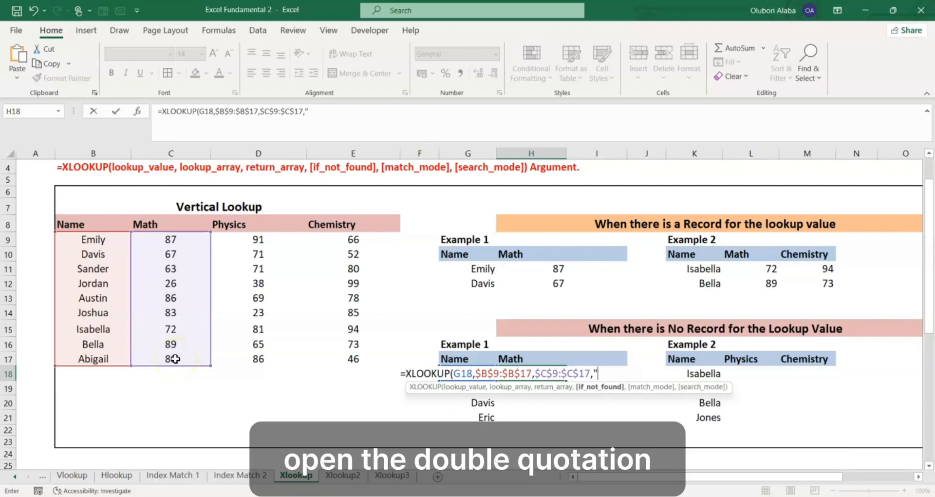
{"action": "type", "text": "\"-"}
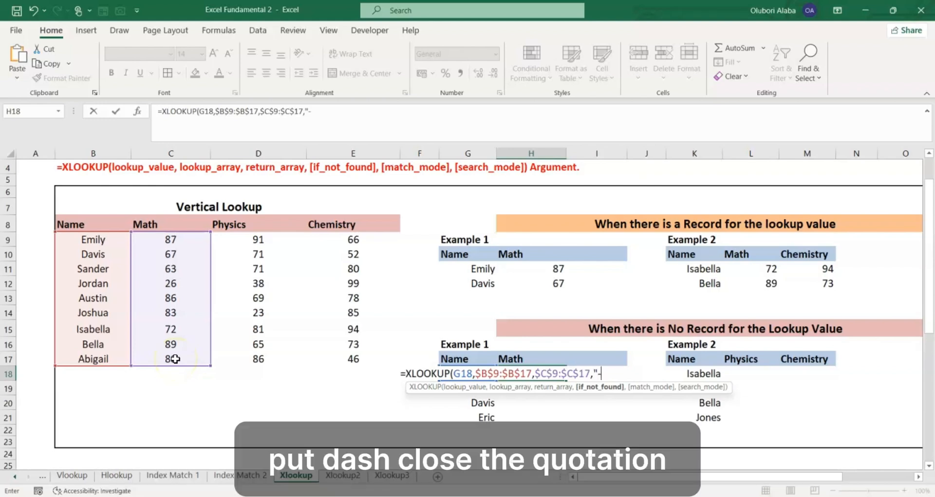
{"action": "type", "text": "\""}
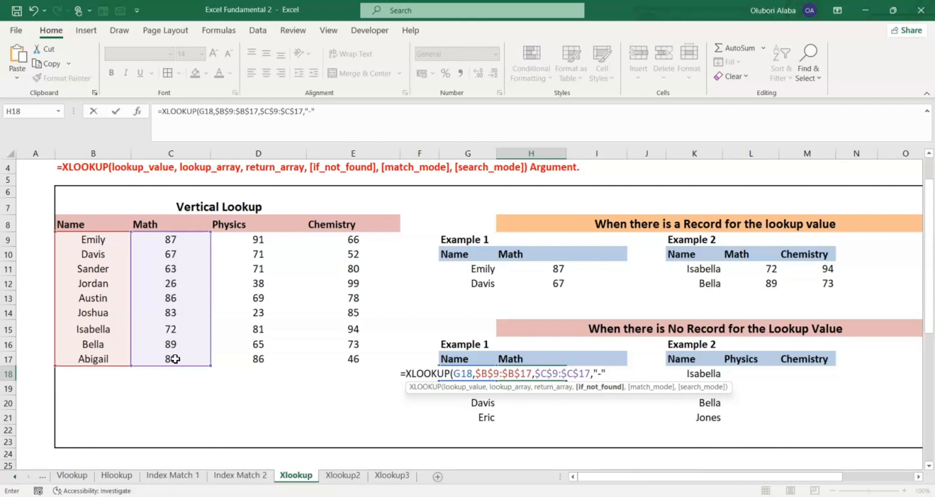
{"action": "type", "text": ",0"}
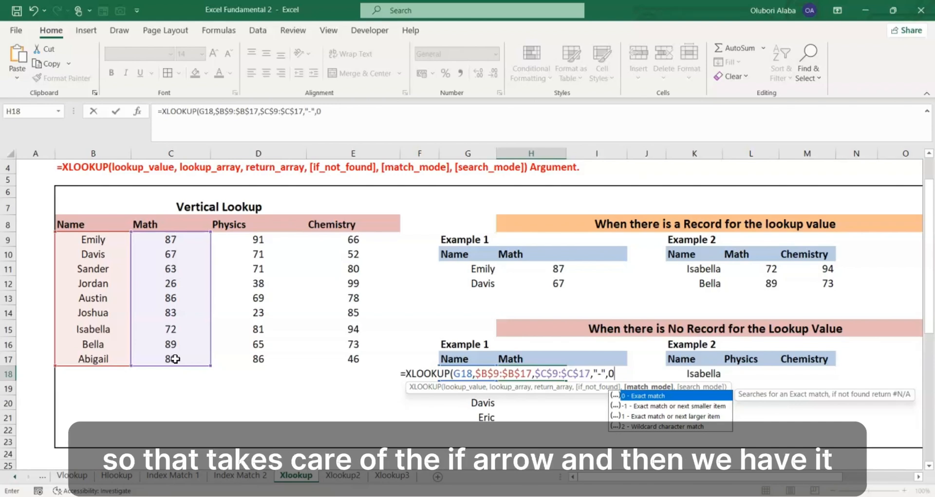
{"action": "key", "text": "Return"}
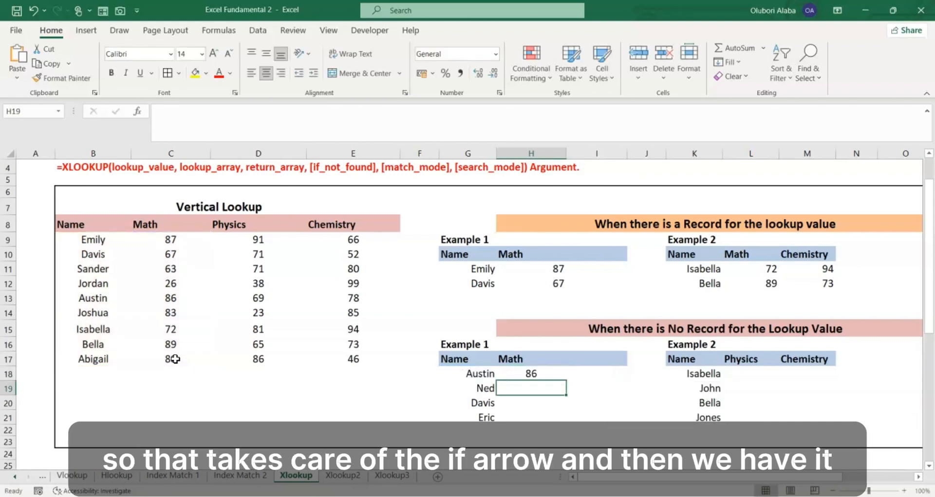
{"action": "left_click", "coordinate": [536, 373]}
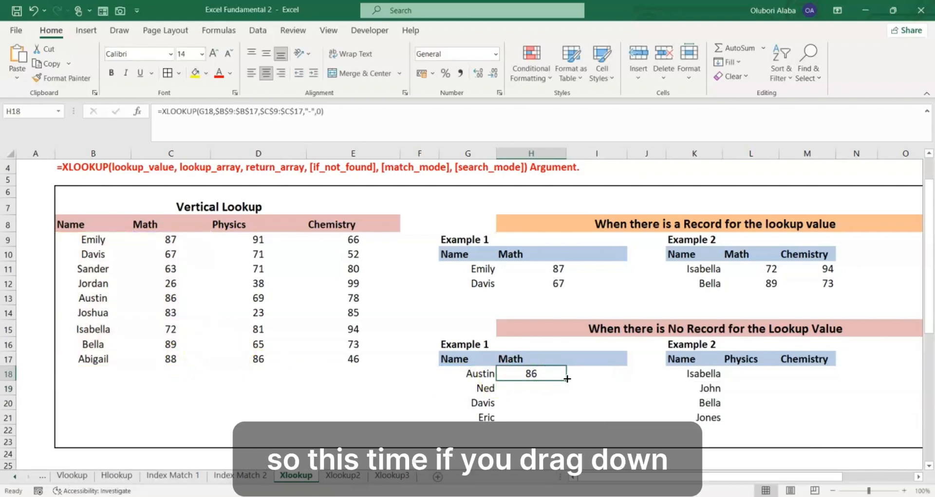
{"action": "left_click_drag", "start_coordinate": [567, 379], "coordinate": [571, 422]}
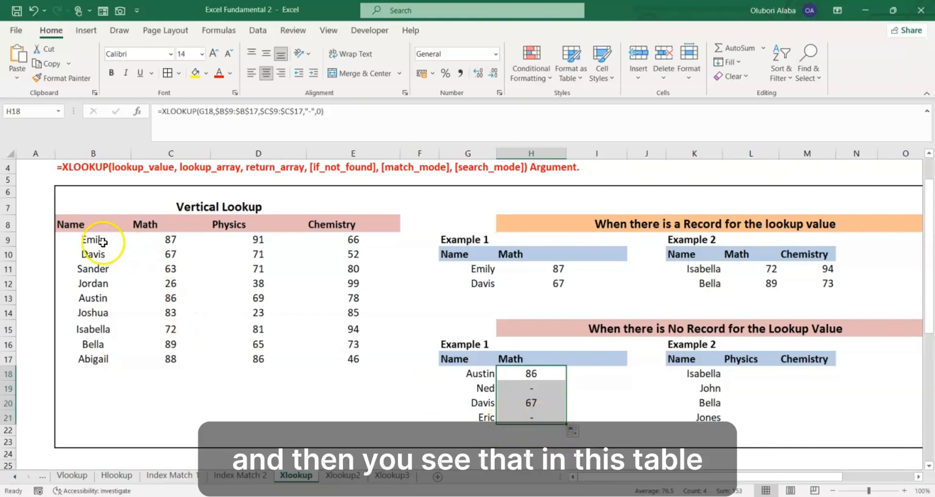
{"action": "left_click_drag", "start_coordinate": [104, 243], "coordinate": [339, 359]}
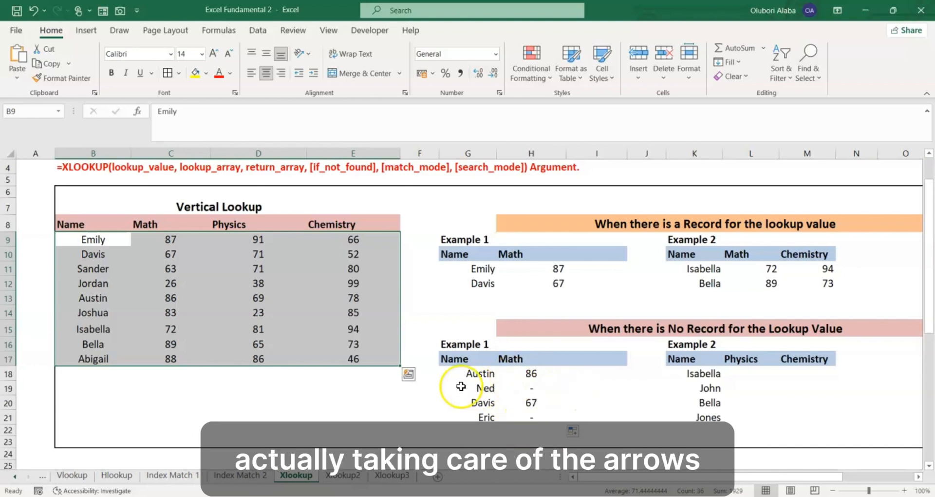
- Start an XLOOKUP formula in L18, under Physics in the no-record Example 2, with K18 as the lookup value
{"action": "left_click", "coordinate": [745, 376]}
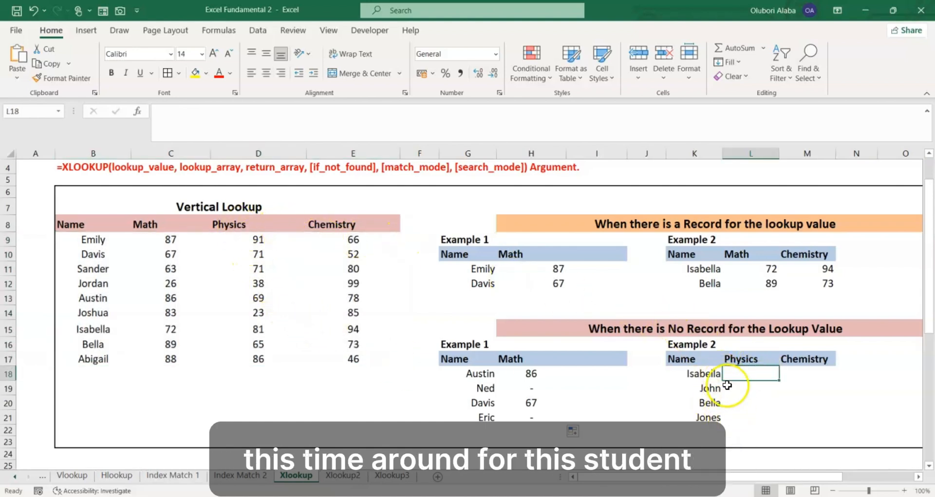
{"action": "left_click_drag", "start_coordinate": [708, 375], "coordinate": [709, 414]}
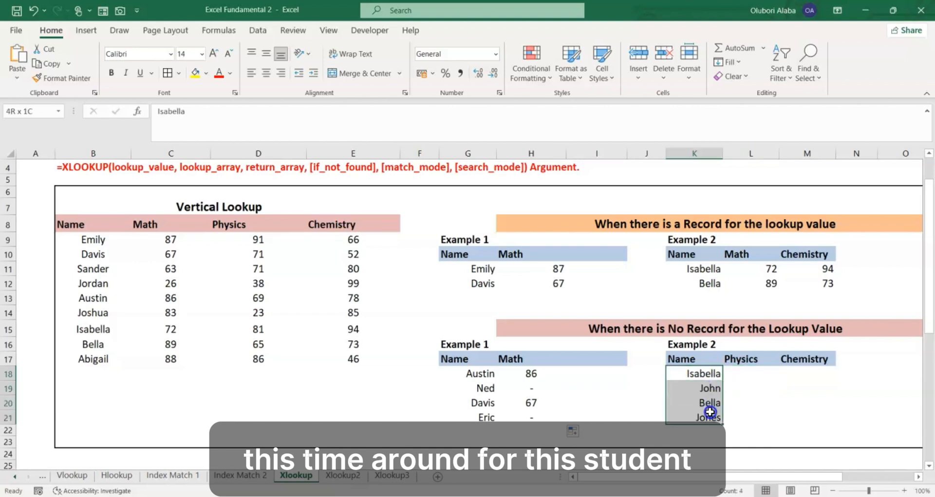
{"action": "left_click", "coordinate": [746, 376]}
{"action": "type", "text": "="}
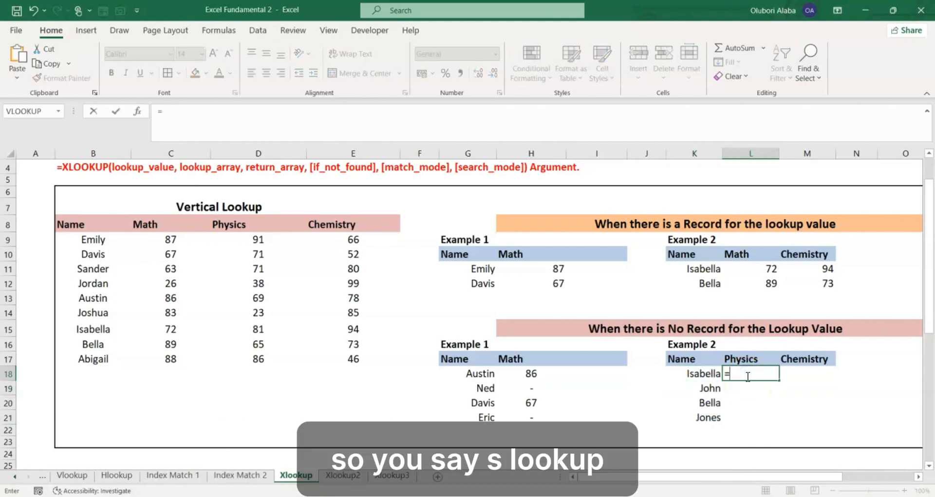
{"action": "type", "text": "xl"}
{"action": "key", "text": "Tab"}
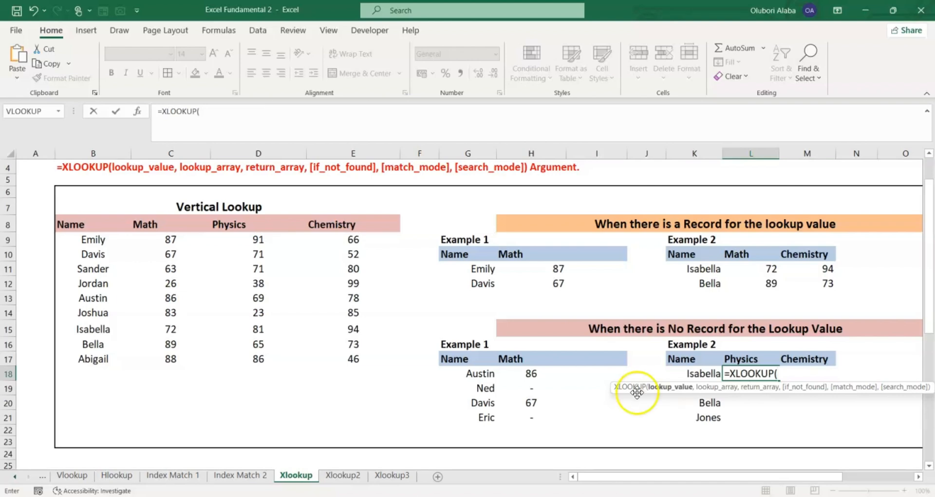
{"action": "left_click", "coordinate": [686, 375]}
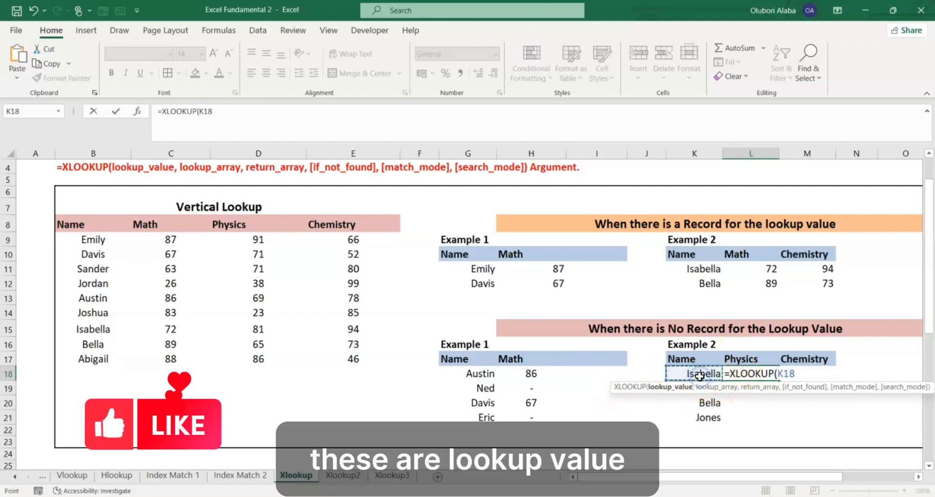
{"action": "type", "text": ","}
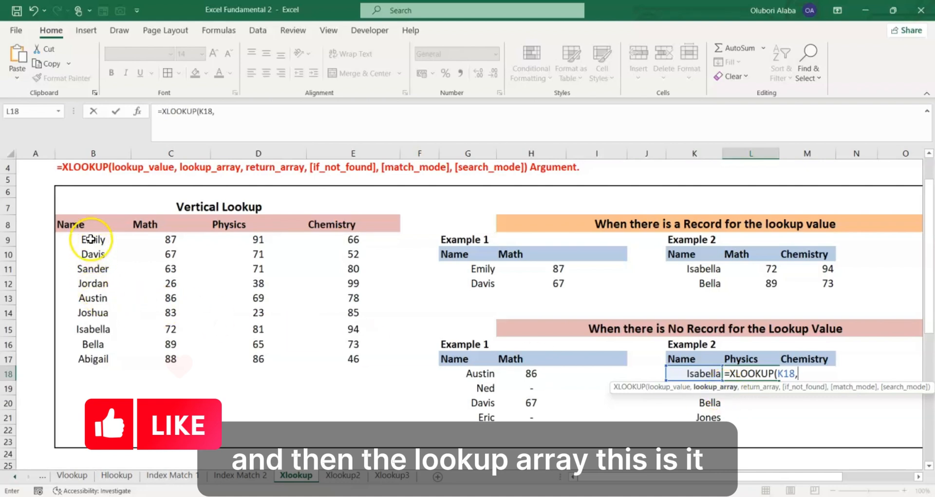
- Add absolute references to the L18 formula: Name column $B$9:$B$17 as lookup array and Physics and Chemistry columns $D$9:$E$17 as return array
{"action": "left_click_drag", "start_coordinate": [91, 239], "coordinate": [105, 358]}
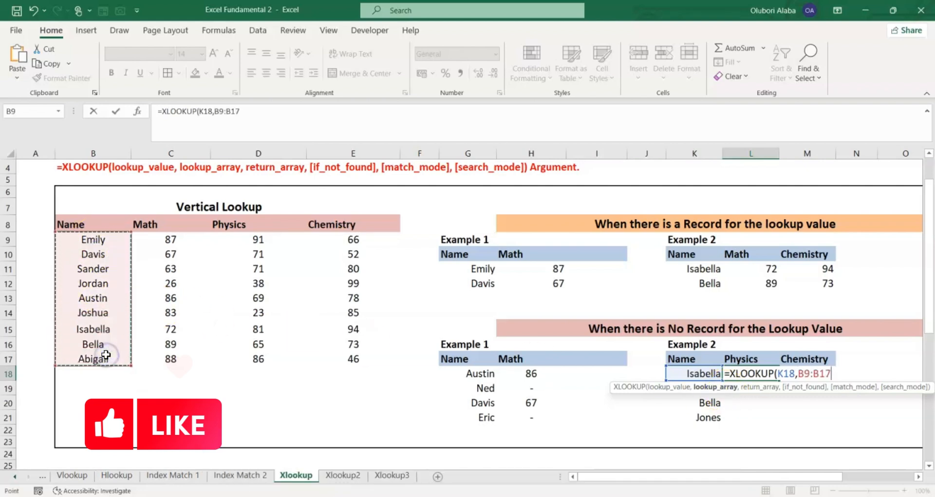
{"action": "key", "text": "F4"}
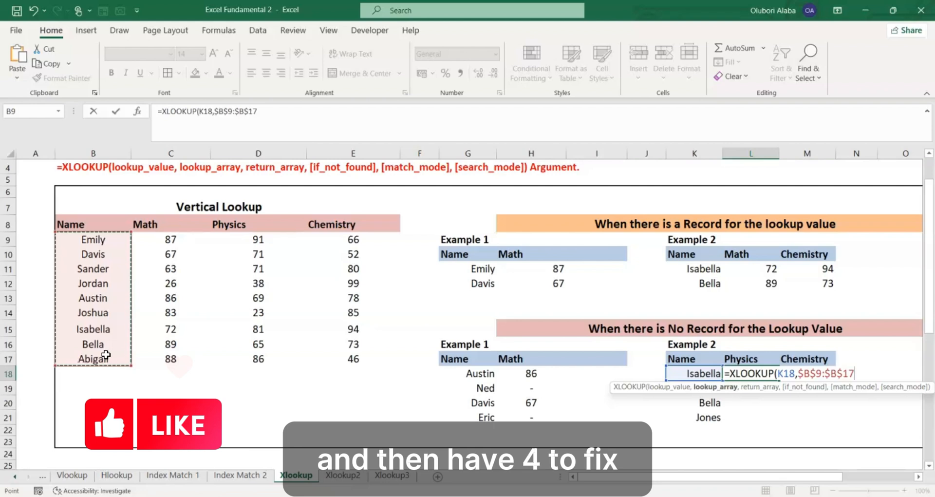
{"action": "type", "text": ","}
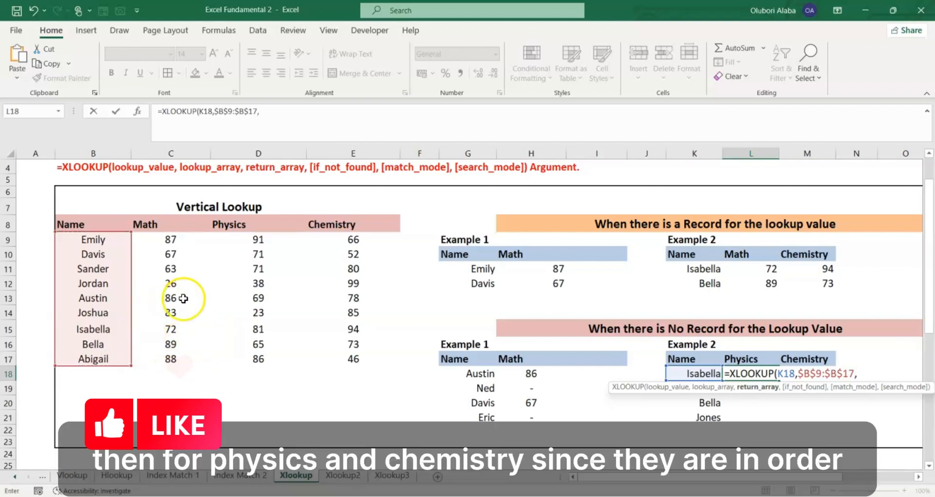
{"action": "left_click", "coordinate": [259, 240]}
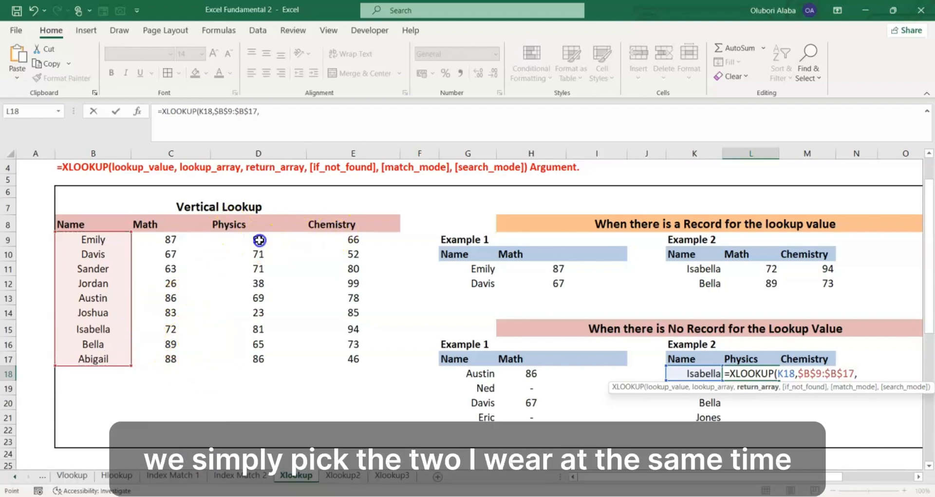
{"action": "left_click_drag", "start_coordinate": [259, 240], "coordinate": [356, 359]}
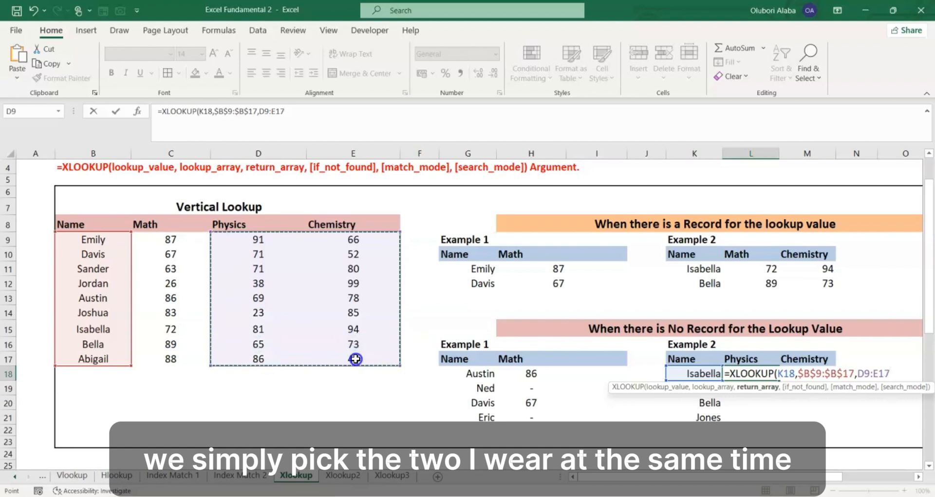
{"action": "key", "text": "F4"}
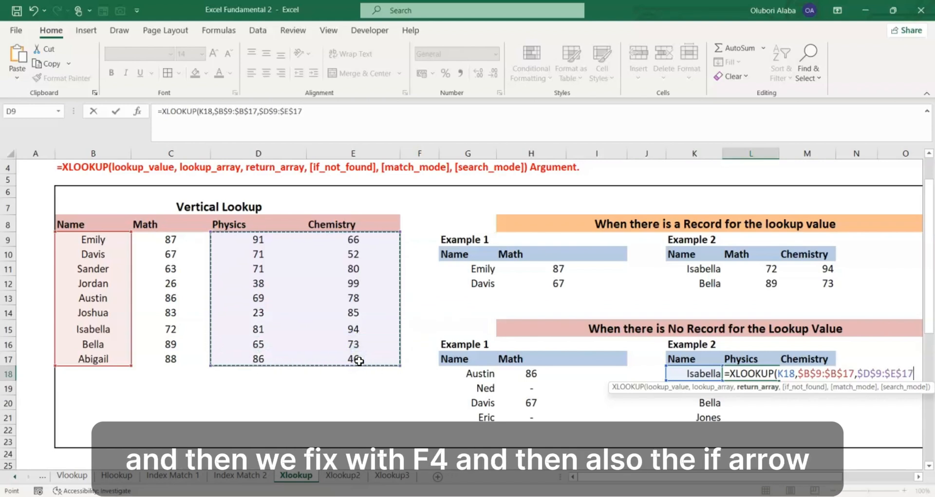
- Complete the L18 formula with "-" as the if_not_found value and 0 for an exact match
{"action": "type", "text": ","}
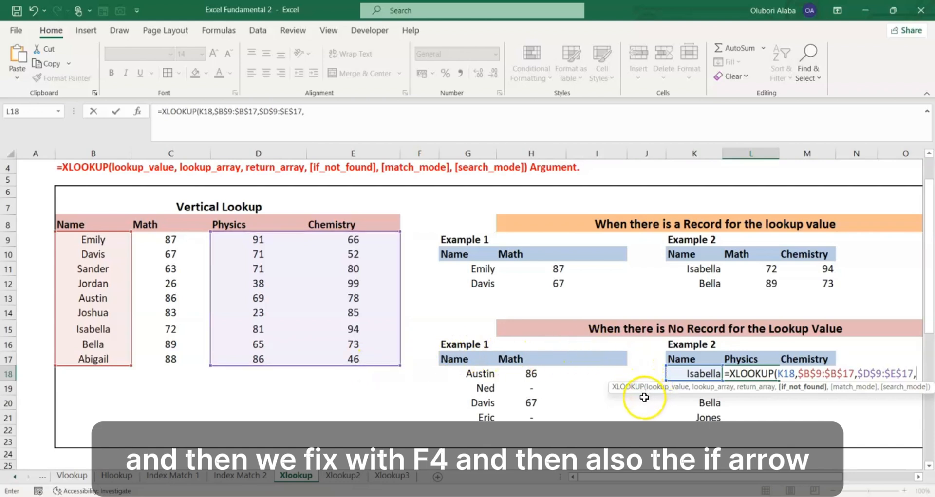
{"action": "type", "text": "\"-"}
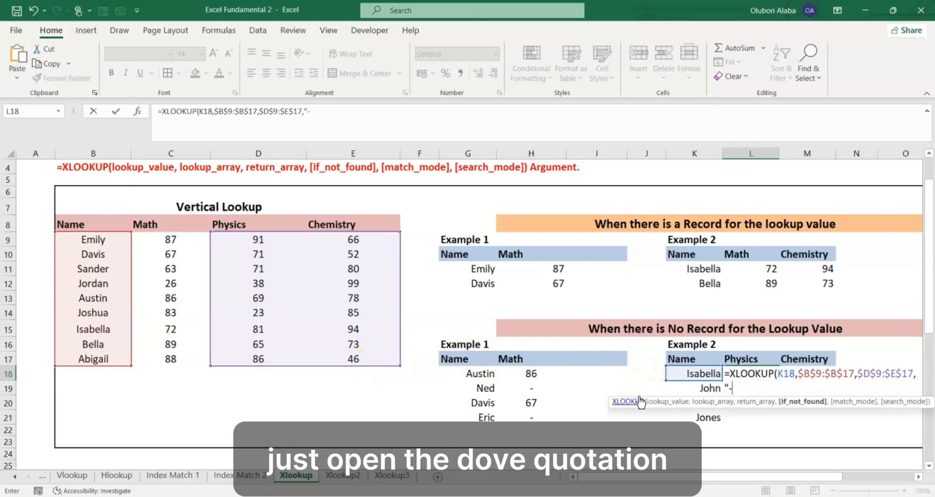
{"action": "type", "text": "\""}
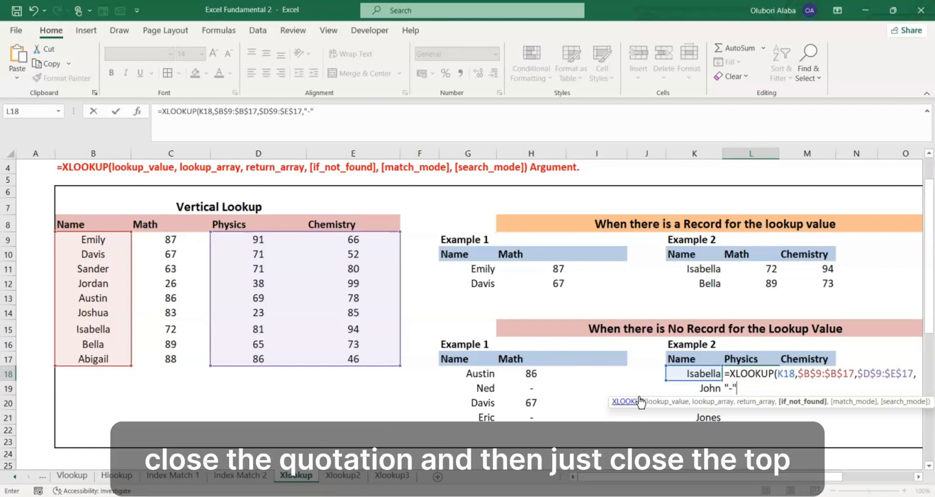
{"action": "type", "text": ","}
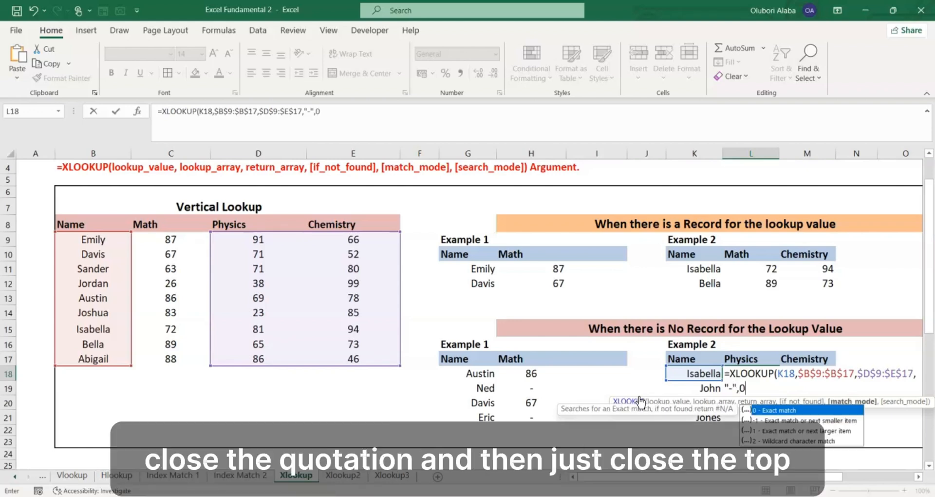
{"action": "type", "text": "0"}
{"action": "key", "text": "Return"}
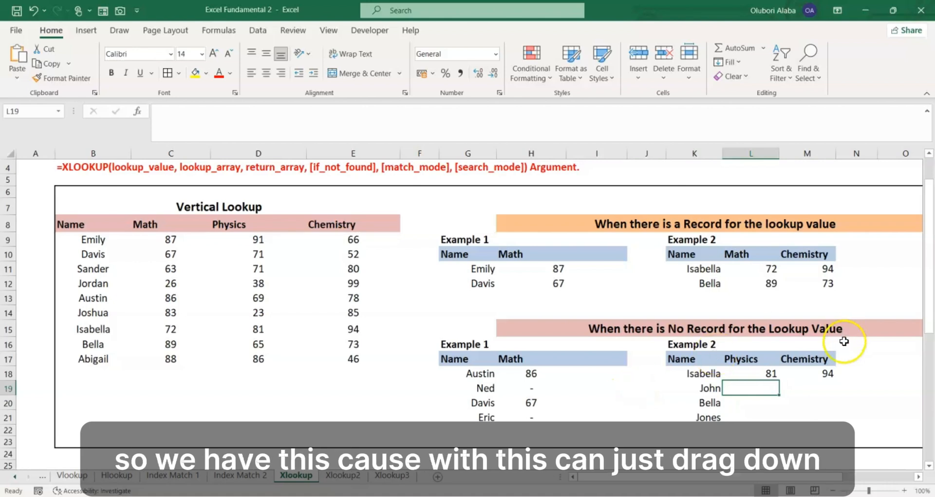
- Copy the Example 2 Physics and Chemistry lookup down to row 21 and check the names in K19 and K21
{"action": "left_click_drag", "start_coordinate": [767, 374], "coordinate": [827, 427]}
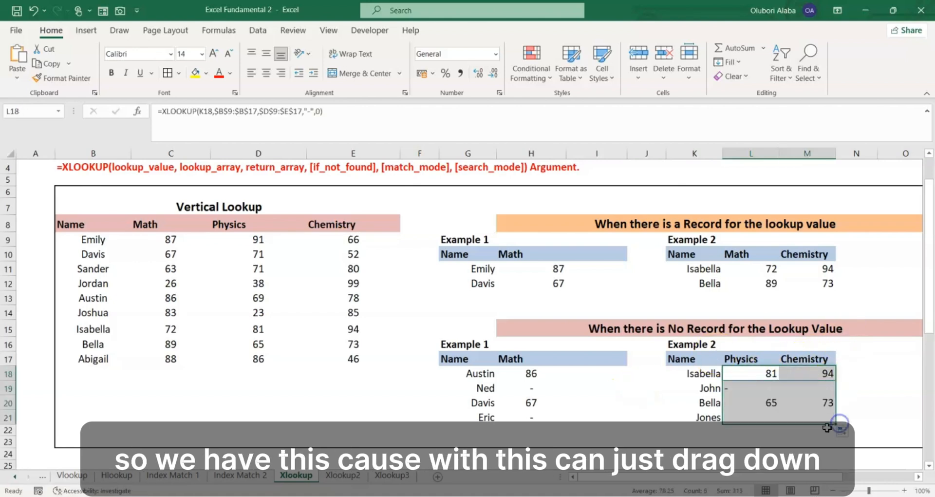
{"action": "left_click", "coordinate": [706, 391]}
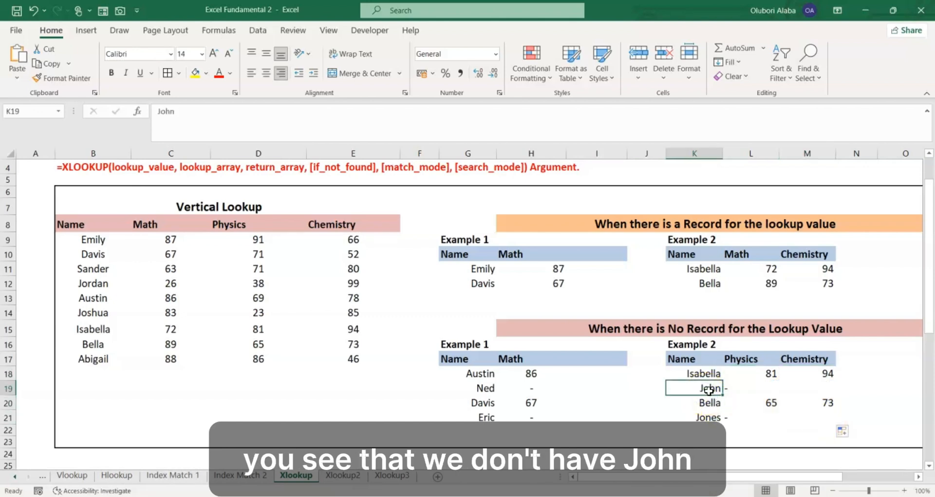
{"action": "left_click", "coordinate": [711, 421]}
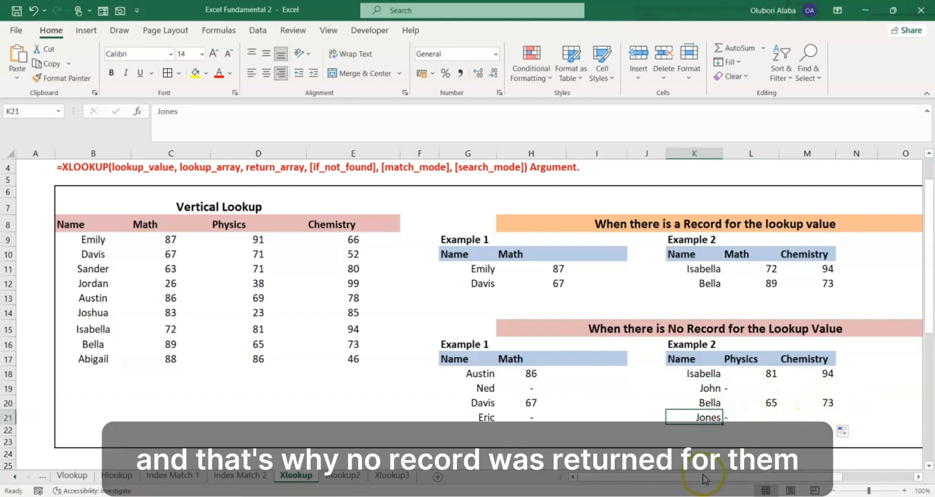
- Start an XLOOKUP formula in Q18, under Math in the no-record Example 3, with P18 as the lookup value
{"action": "left_click_drag", "start_coordinate": [702, 475], "coordinate": [790, 467]}
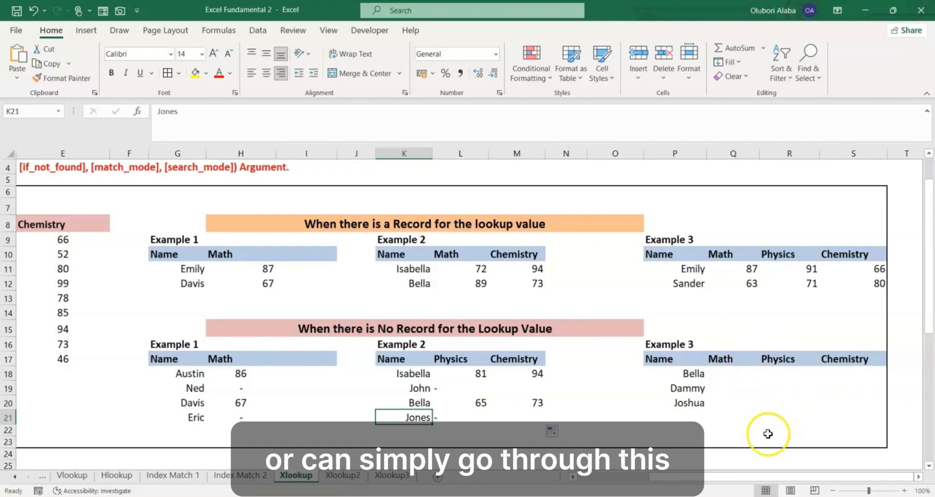
{"action": "mouse_move", "coordinate": [724, 477]}
{"action": "left_mouse_down"}
{"action": "mouse_move", "coordinate": [650, 477]}
{"action": "mouse_move", "coordinate": [730, 476]}
{"action": "left_mouse_up"}
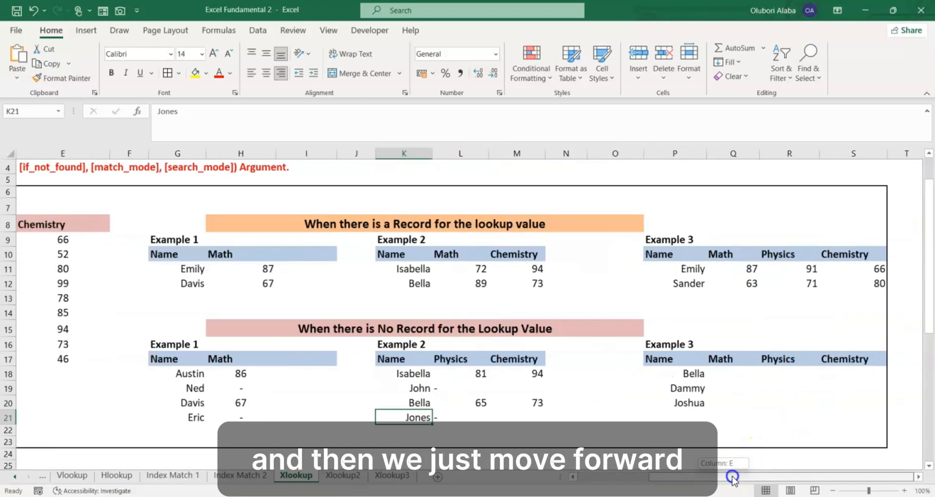
{"action": "left_click", "coordinate": [727, 376]}
{"action": "type", "text": "=xlo"}
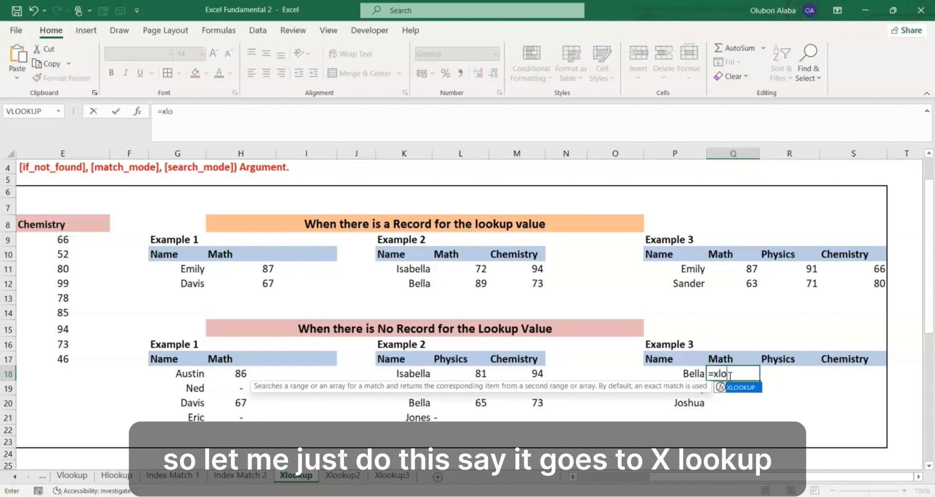
{"action": "key", "text": "Tab"}
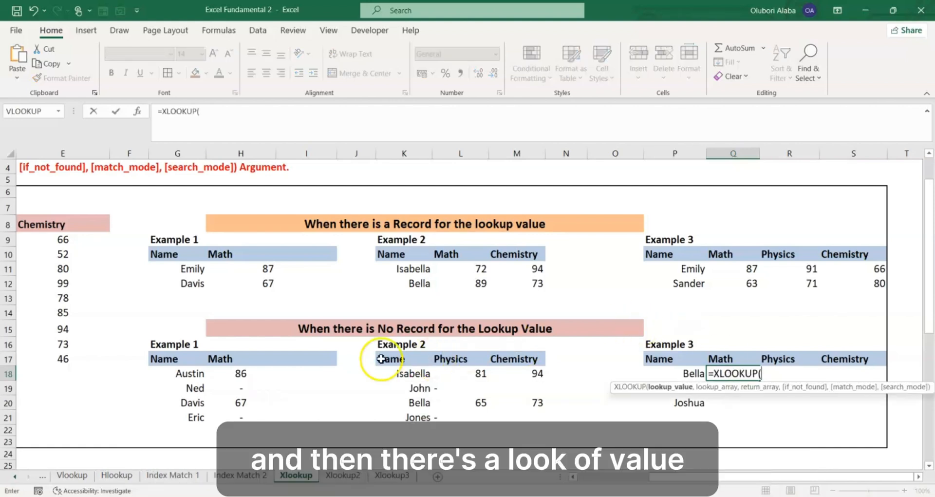
{"action": "left_click", "coordinate": [690, 373]}
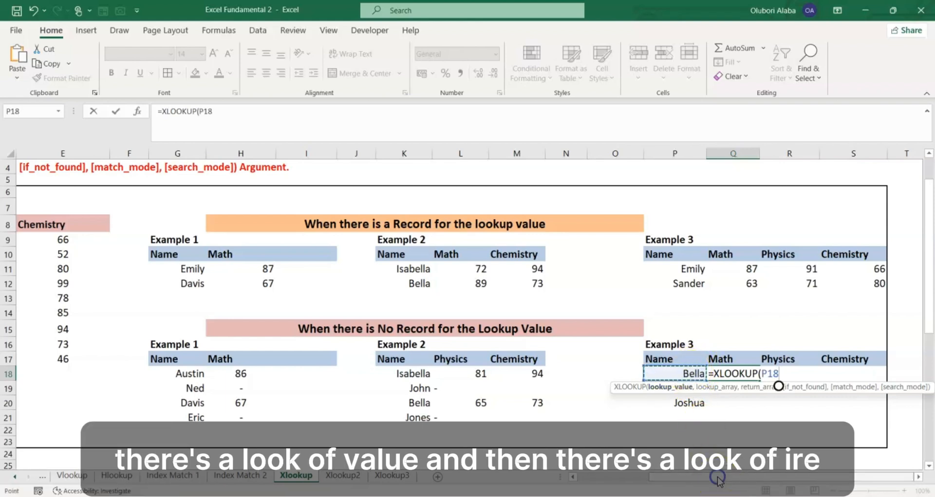
{"action": "type", "text": ","}
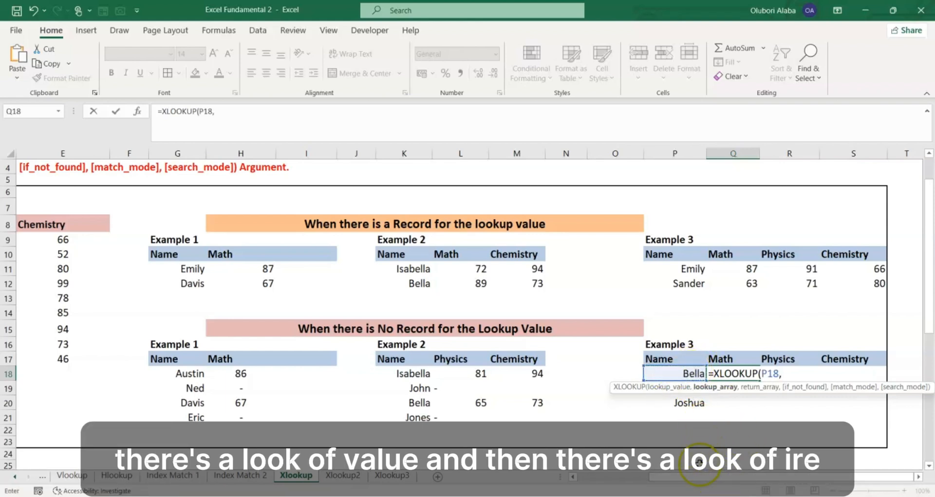
- Add absolute references to the Q18 formula: Name column $B$9:$B$17 as lookup array and all three score columns $C$9:$E$17 as return array
{"action": "left_click_drag", "start_coordinate": [701, 477], "coordinate": [595, 483]}
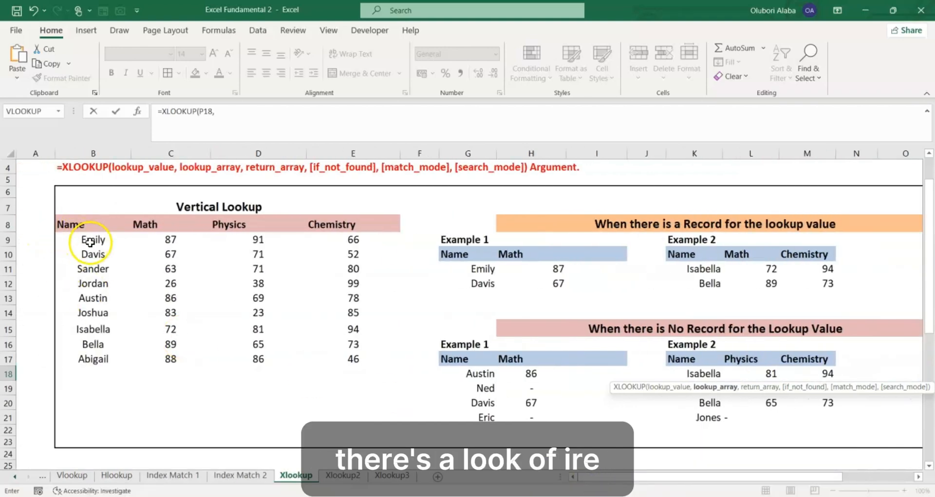
{"action": "left_click_drag", "start_coordinate": [90, 242], "coordinate": [101, 359]}
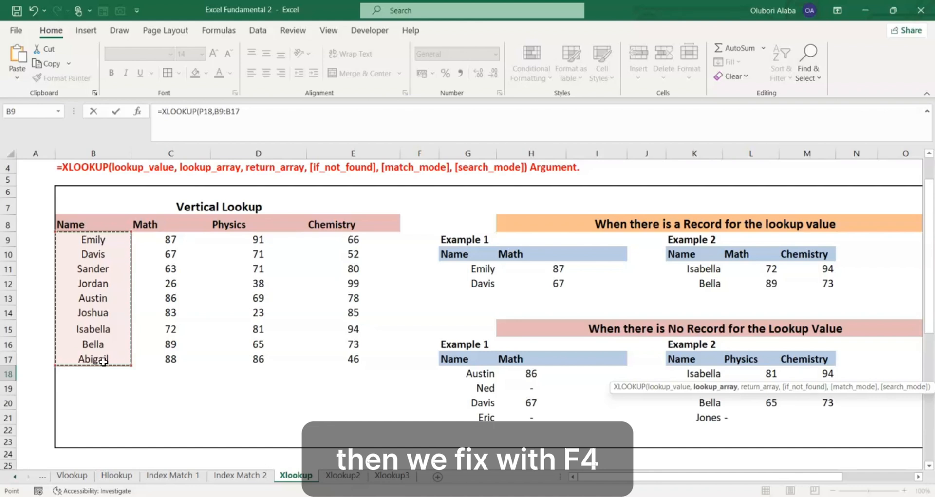
{"action": "key", "text": "F4"}
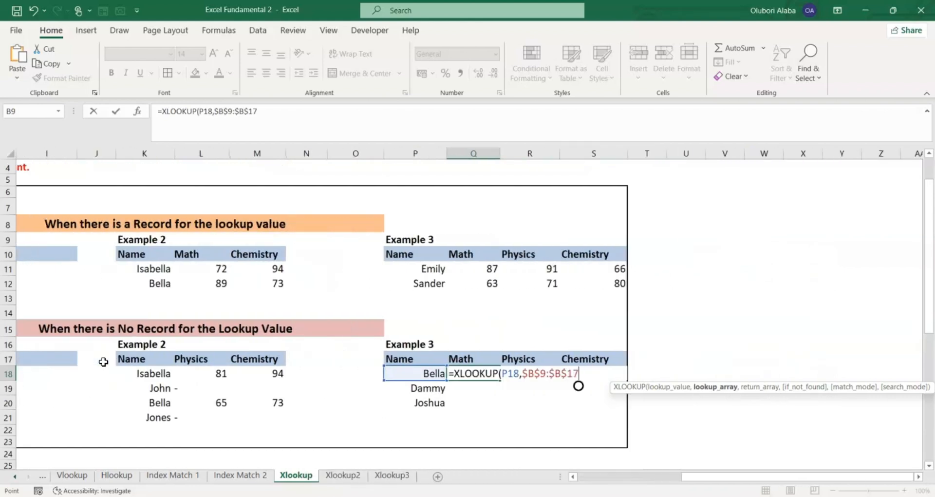
{"action": "type", "text": ","}
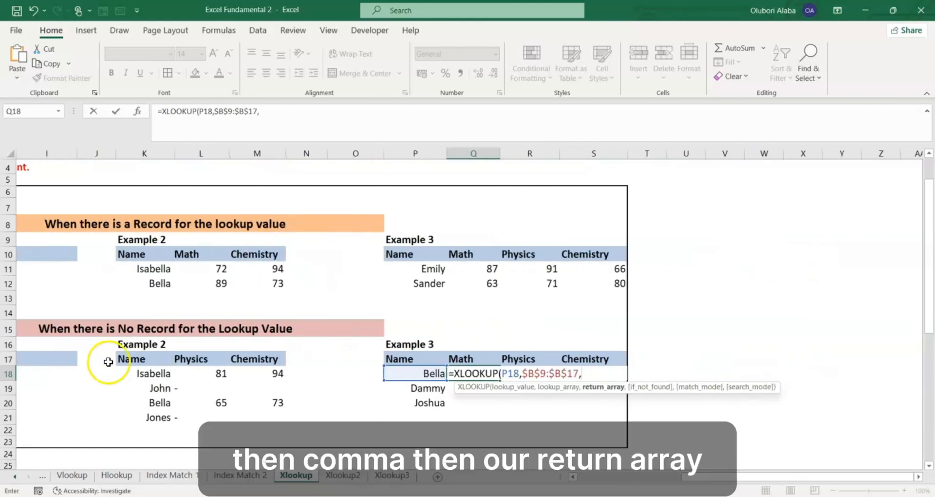
{"action": "left_click_drag", "start_coordinate": [688, 475], "coordinate": [570, 475]}
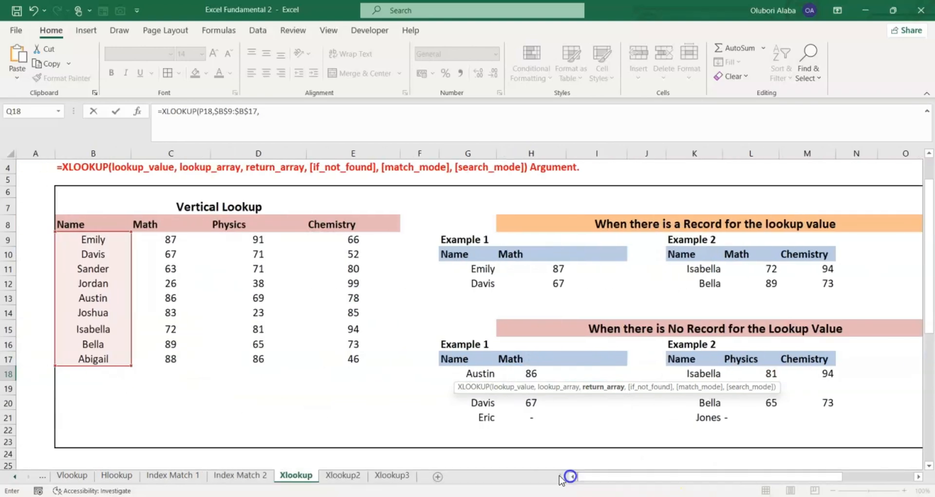
{"action": "left_click_drag", "start_coordinate": [166, 239], "coordinate": [347, 365]}
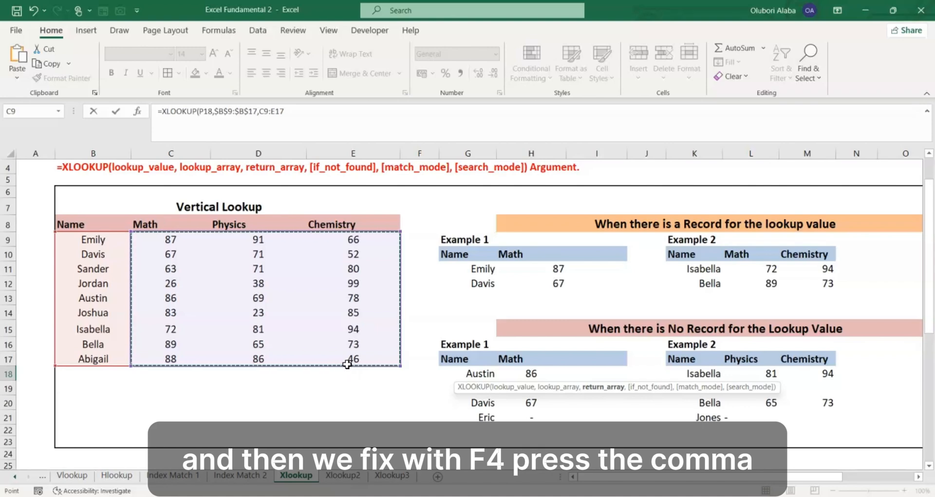
{"action": "key", "text": "F4"}
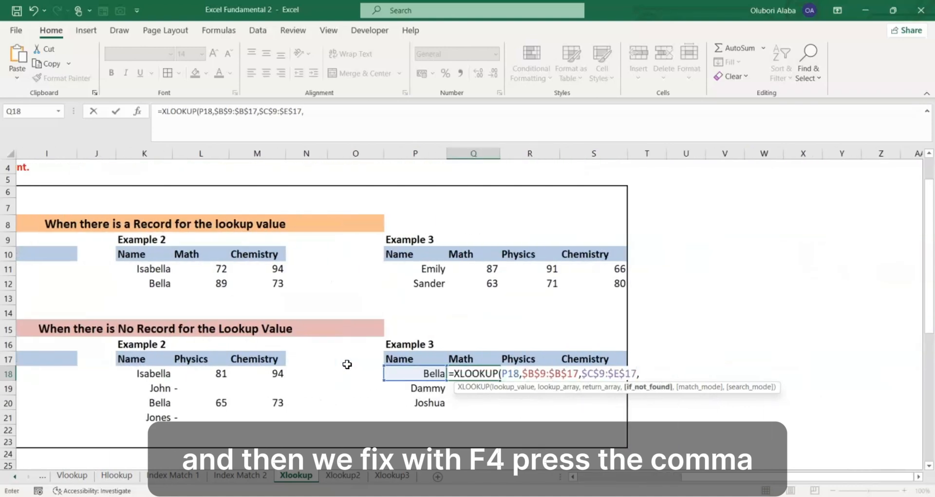
- Finish the Q18 formula with "-" as the if_not_found value and enter it
{"action": "type", "text": ",\"-\""}
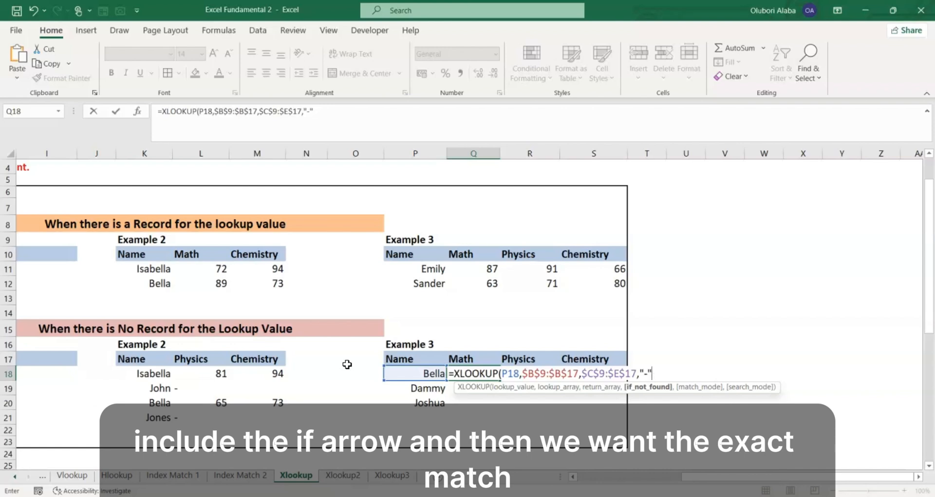
{"action": "type", "text": ",0"}
{"action": "key", "text": "Return"}
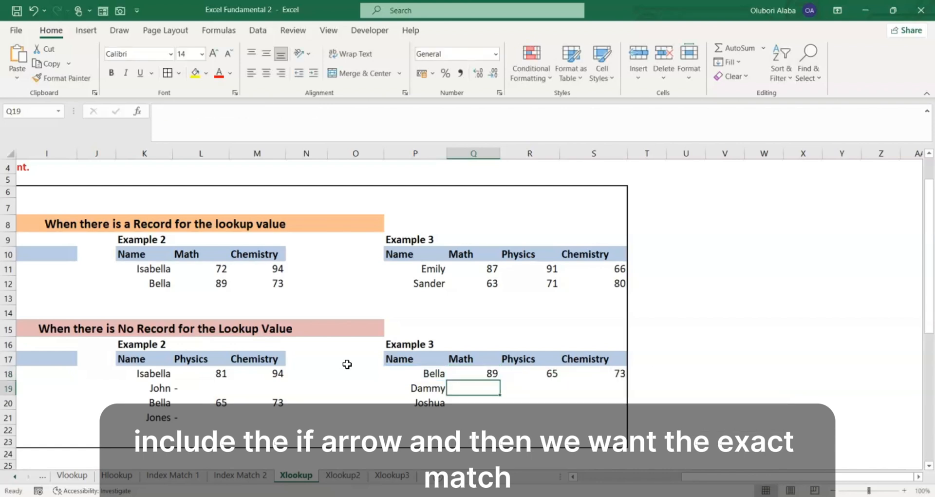
- Copy the no-record Example 3 lookup in Q18 down to row 20 and review the vertical source table
{"action": "left_click_drag", "start_coordinate": [490, 374], "coordinate": [632, 409]}
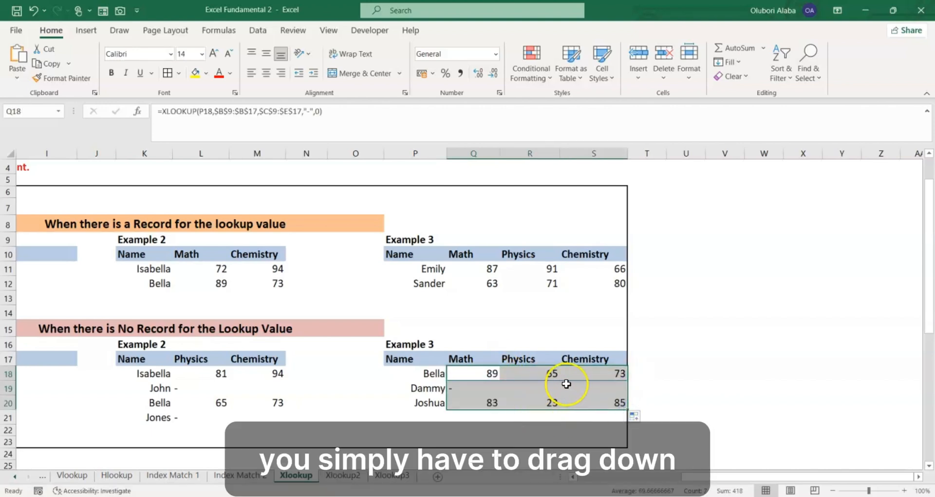
{"action": "left_click", "coordinate": [363, 323]}
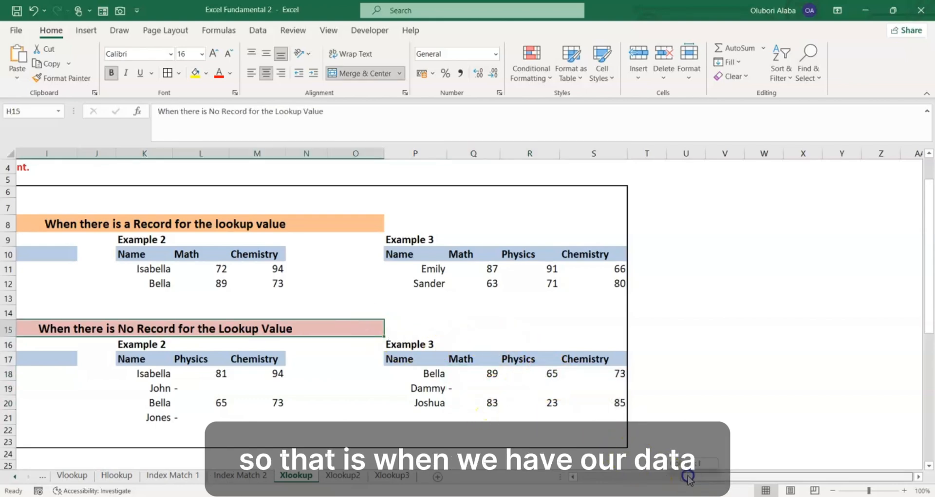
{"action": "left_click_drag", "start_coordinate": [678, 476], "coordinate": [561, 462]}
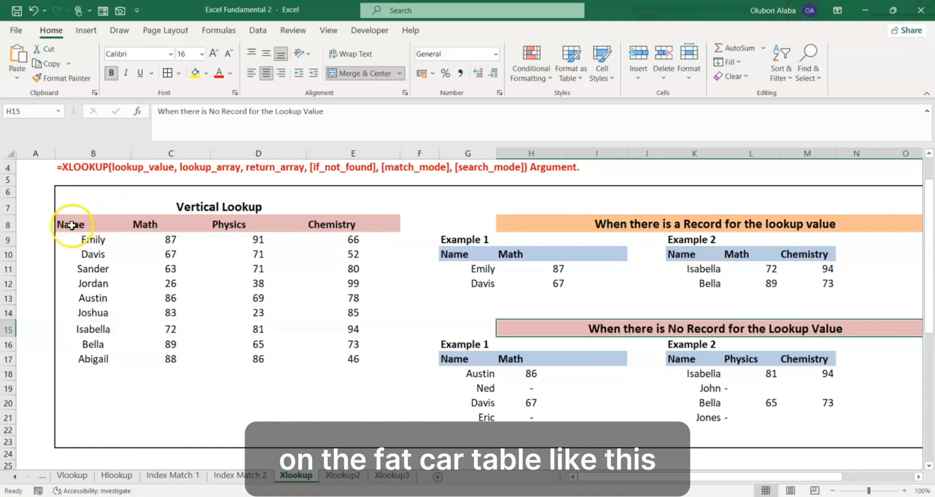
{"action": "left_click_drag", "start_coordinate": [73, 223], "coordinate": [352, 375]}
{"action": "left_click", "coordinate": [382, 312]}
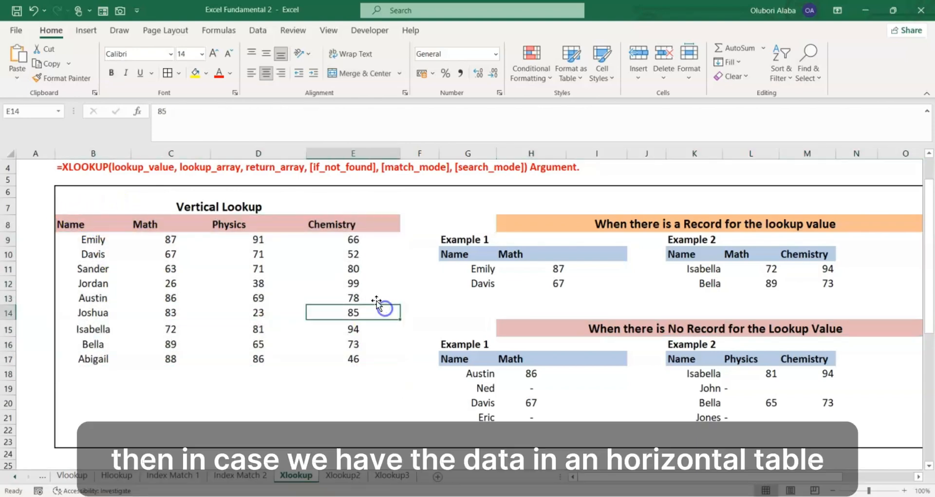
- Start an XLOOKUP formula in C39, the Math row of Example 1 under the Horizontal Lookup table, with C38 as the lookup value
{"action": "scroll", "coordinate": [380, 302], "scroll_direction": "down", "scroll_amount": 4}
{"action": "scroll", "coordinate": [374, 290], "scroll_direction": "down", "scroll_amount": 2}
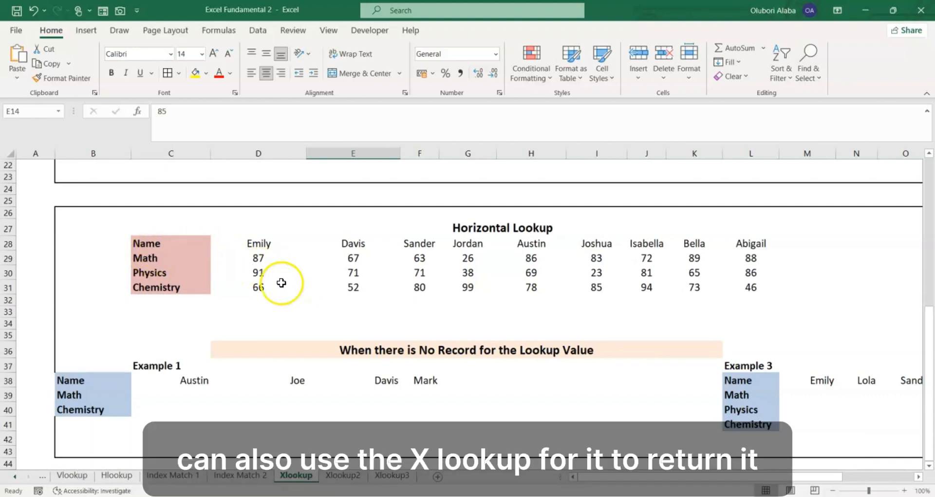
{"action": "scroll", "coordinate": [267, 303], "scroll_direction": "down", "scroll_amount": 1}
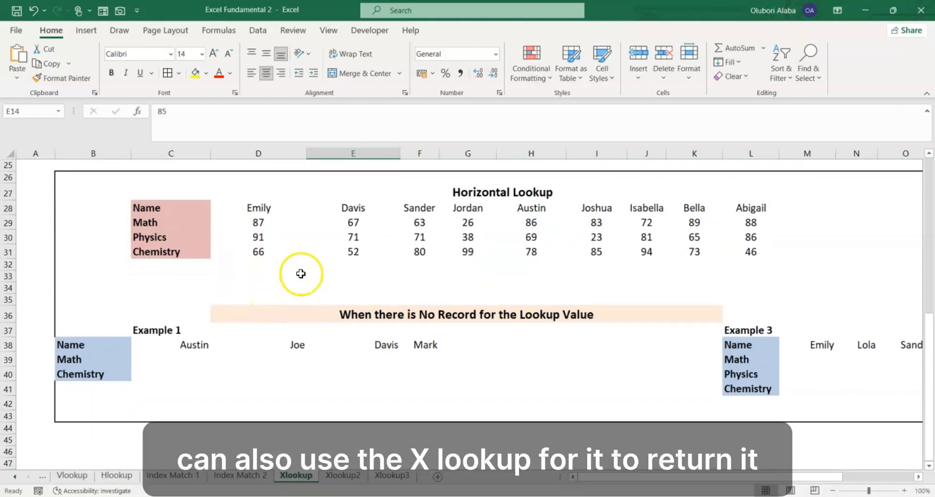
{"action": "left_click", "coordinate": [186, 357]}
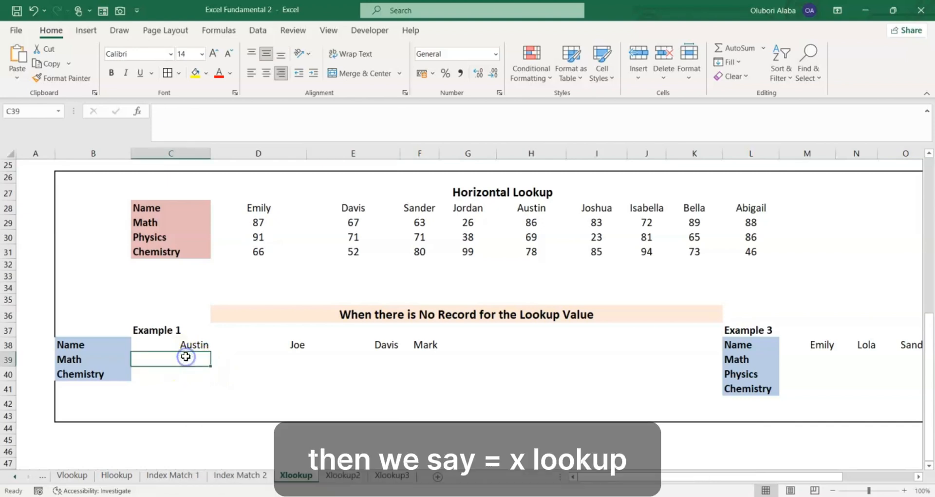
{"action": "type", "text": "=xl"}
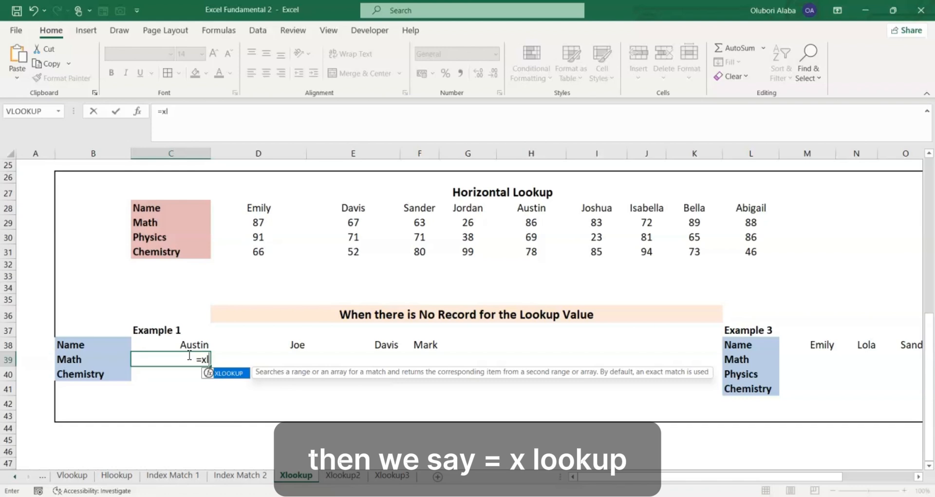
{"action": "key", "text": "Tab"}
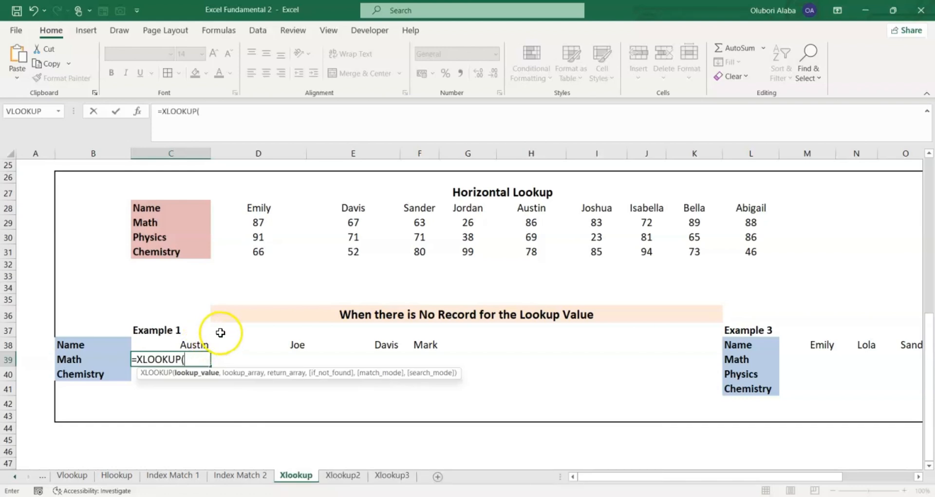
{"action": "left_click", "coordinate": [191, 346]}
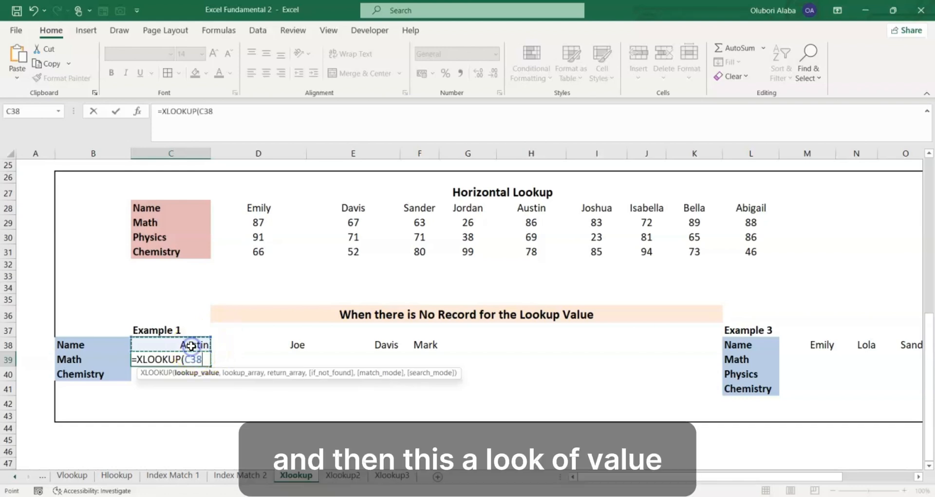
{"action": "type", "text": ","}
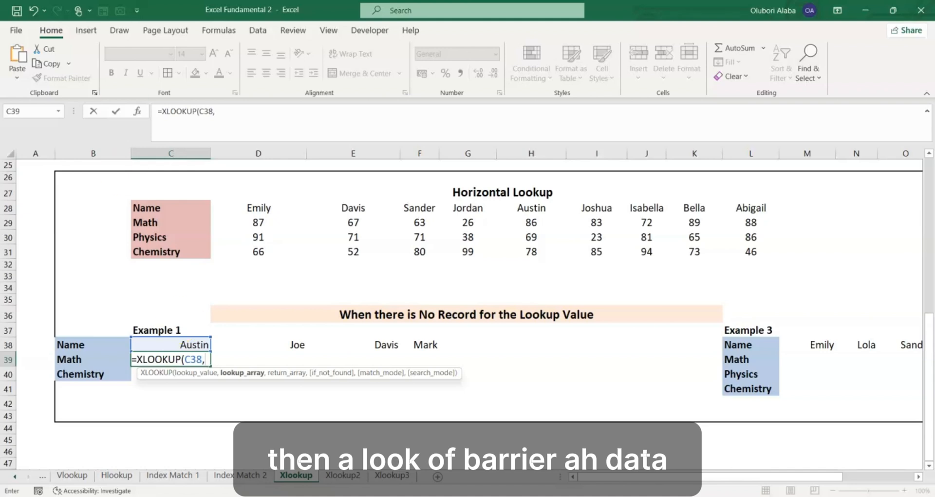
- Add absolute references to the C39 formula: Name row $D$28:$L$28 as lookup array and Math row $D$29:$L$29 as return array
{"action": "left_click_drag", "start_coordinate": [255, 209], "coordinate": [725, 203]}
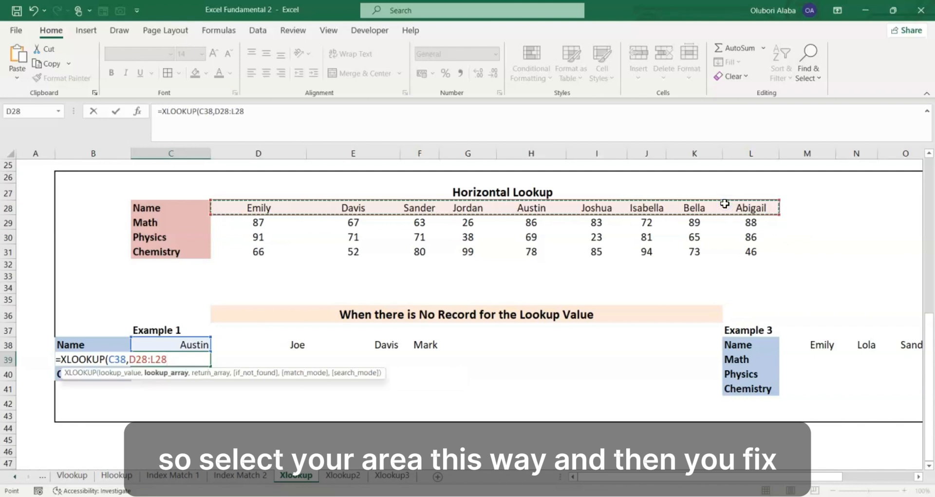
{"action": "key", "text": "F4"}
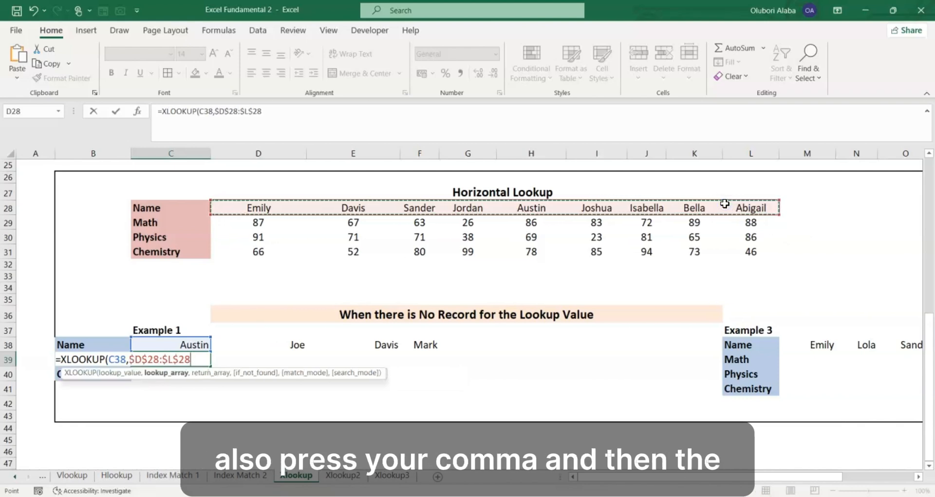
{"action": "type", "text": ","}
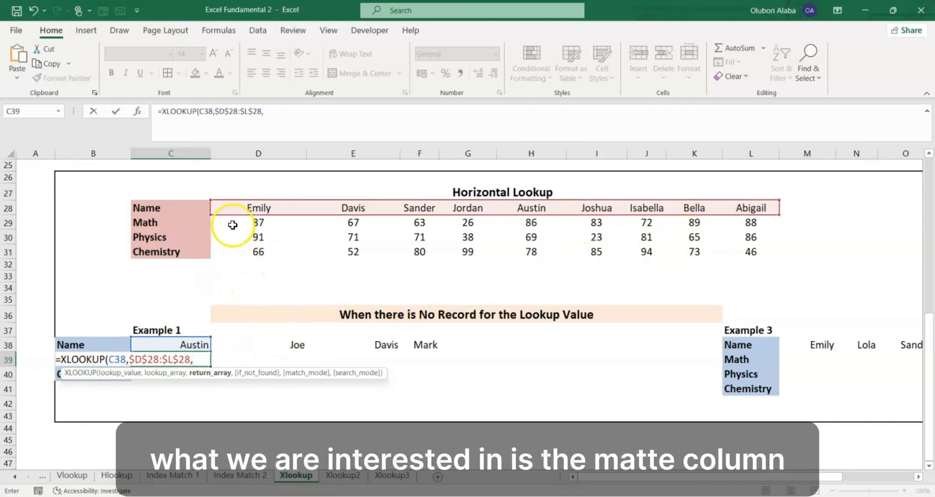
{"action": "left_click_drag", "start_coordinate": [233, 224], "coordinate": [731, 224]}
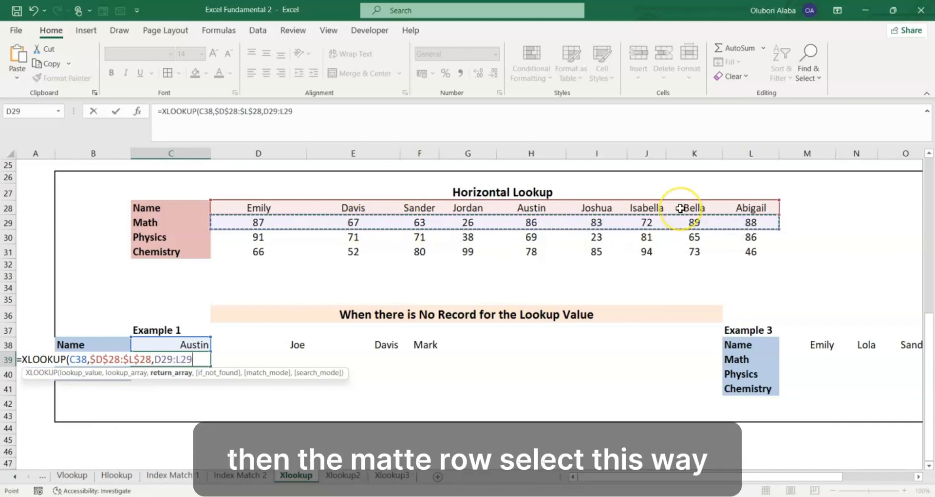
{"action": "key", "text": "F4"}
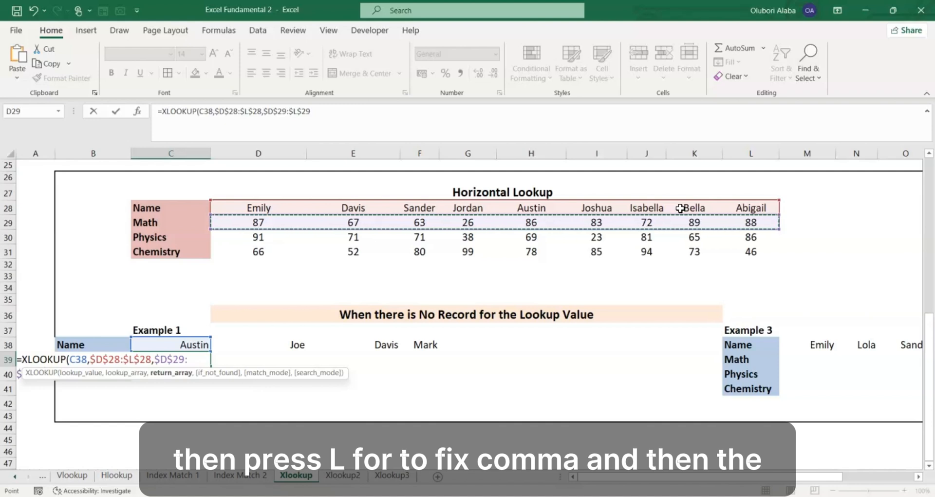
- Finish the C39 formula with "-" as the if_not_found value and 0 for exact match, and enter it
{"action": "type", "text": ","}
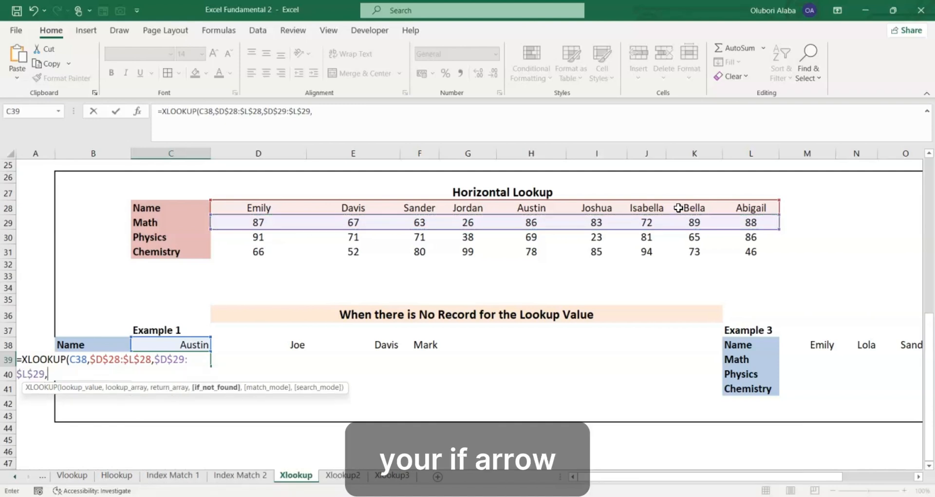
{"action": "type", "text": "\"-\""}
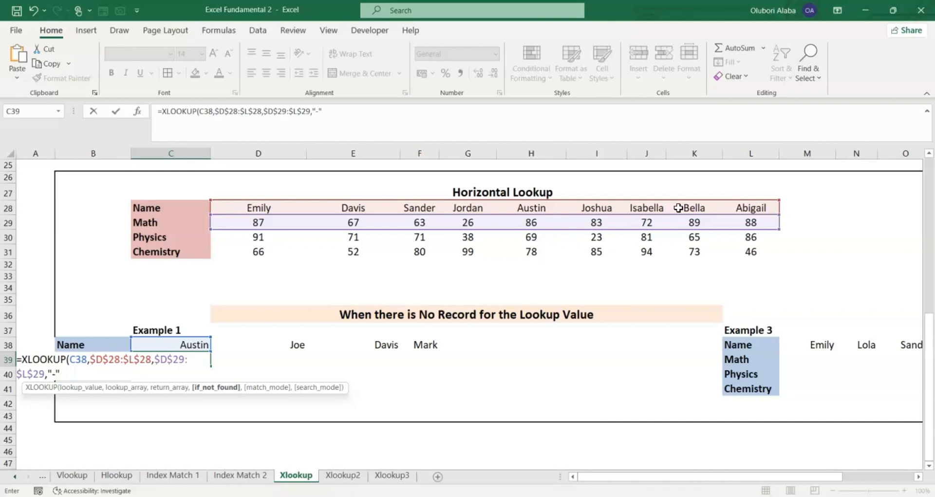
{"action": "type", "text": ",0"}
{"action": "key", "text": "Return"}
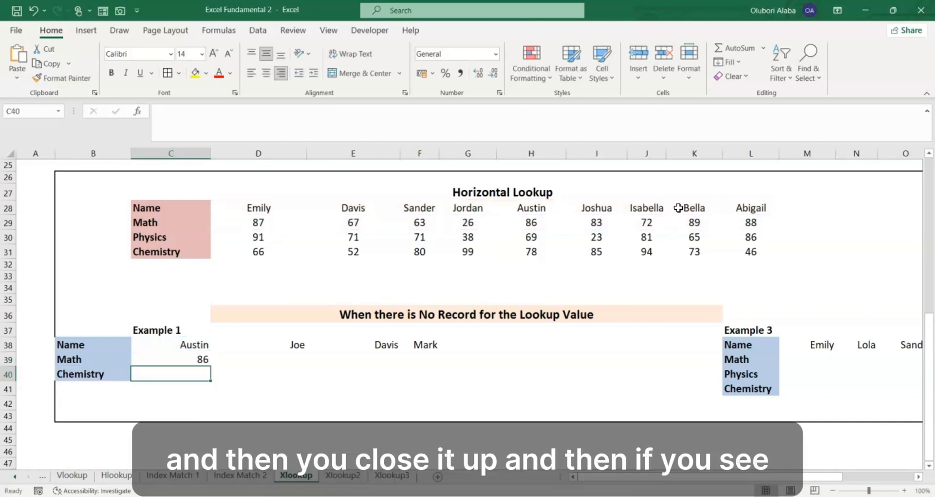
- Copy the Math lookup in C39 across to F39 for the remaining Example 1 names
{"action": "left_click", "coordinate": [186, 359]}
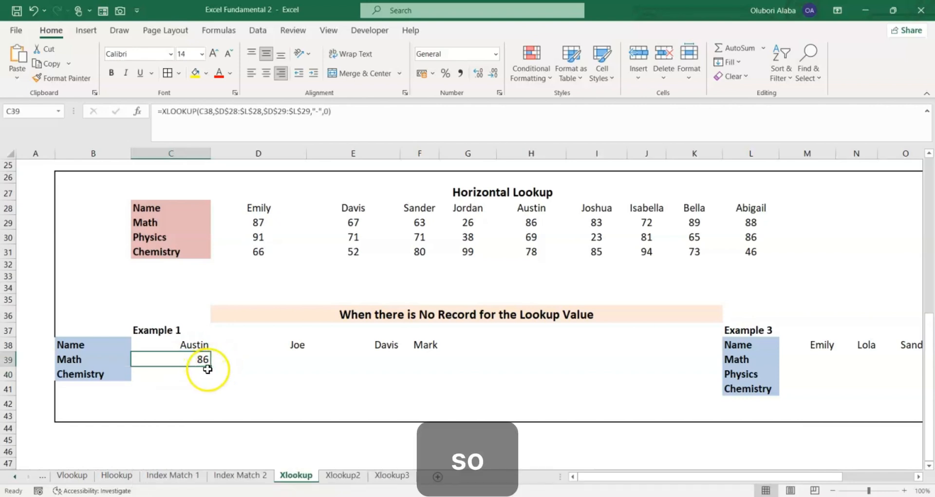
{"action": "left_click_drag", "start_coordinate": [208, 369], "coordinate": [423, 364]}
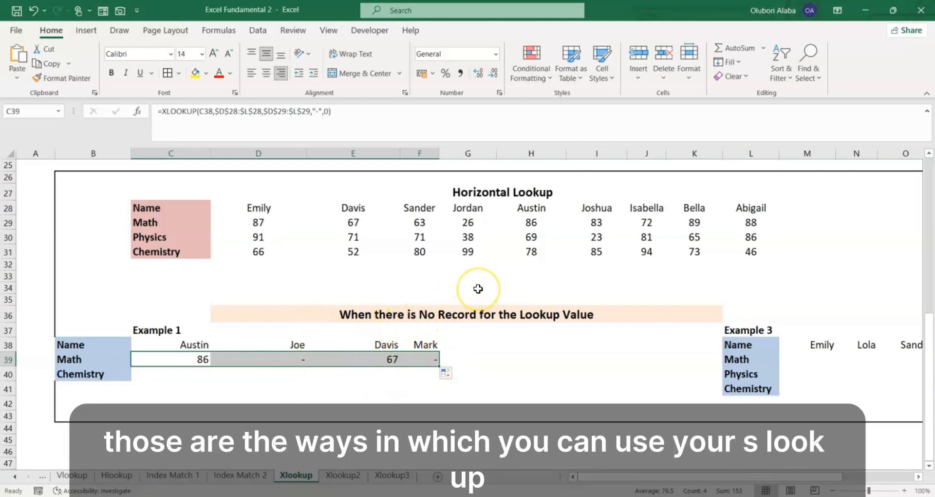
{"action": "scroll", "coordinate": [477, 289], "scroll_direction": "up", "scroll_amount": 5}
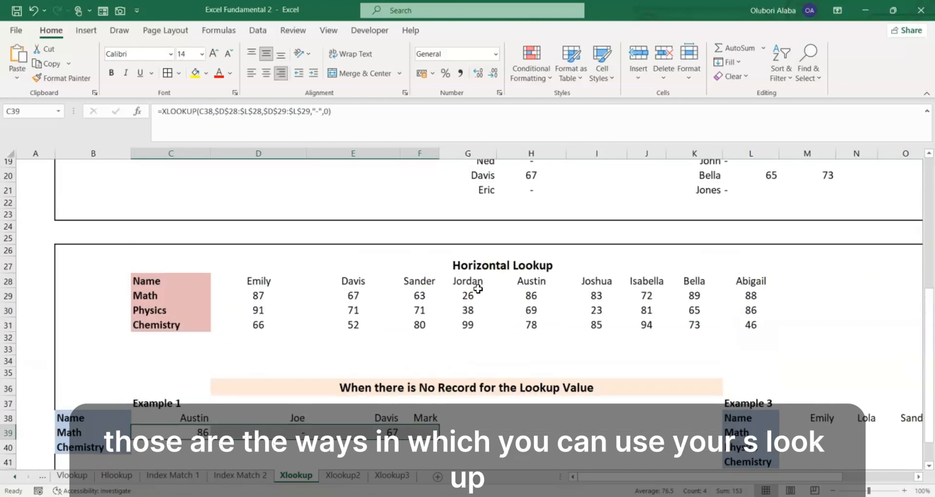
{"action": "scroll", "coordinate": [478, 289], "scroll_direction": "down", "scroll_amount": 3}
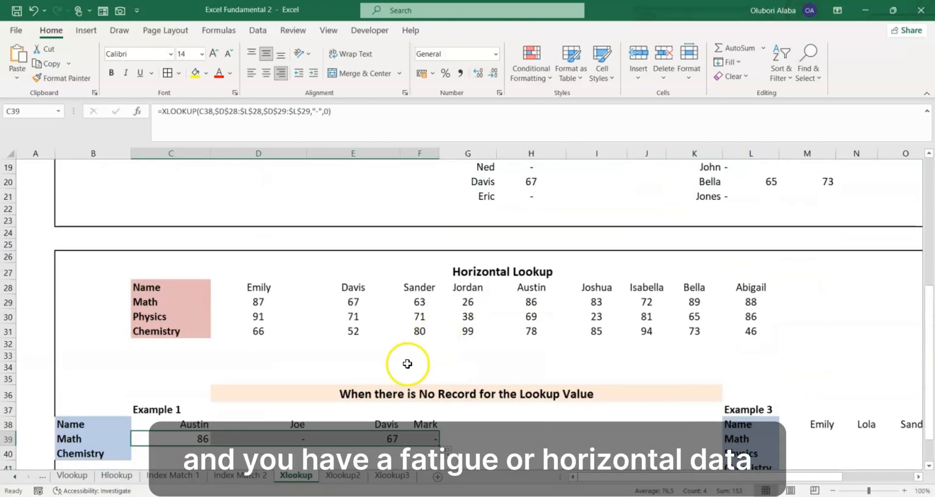
{"action": "scroll", "coordinate": [388, 404], "scroll_direction": "down", "scroll_amount": 2}
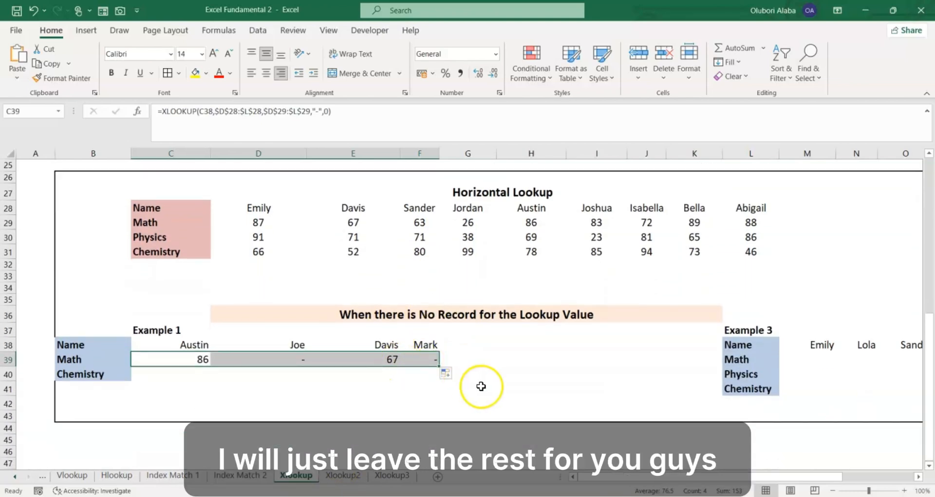
{"action": "left_click_drag", "start_coordinate": [693, 478], "coordinate": [564, 478]}
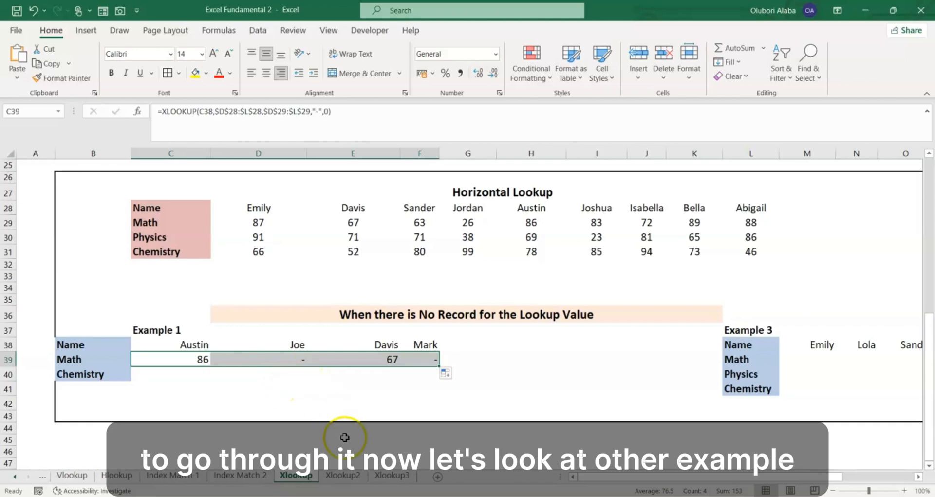
- Open the Xlookup2 sheet and compare the full company names and market capitalizations with the partial names in F5:F8
{"action": "left_click", "coordinate": [347, 476]}
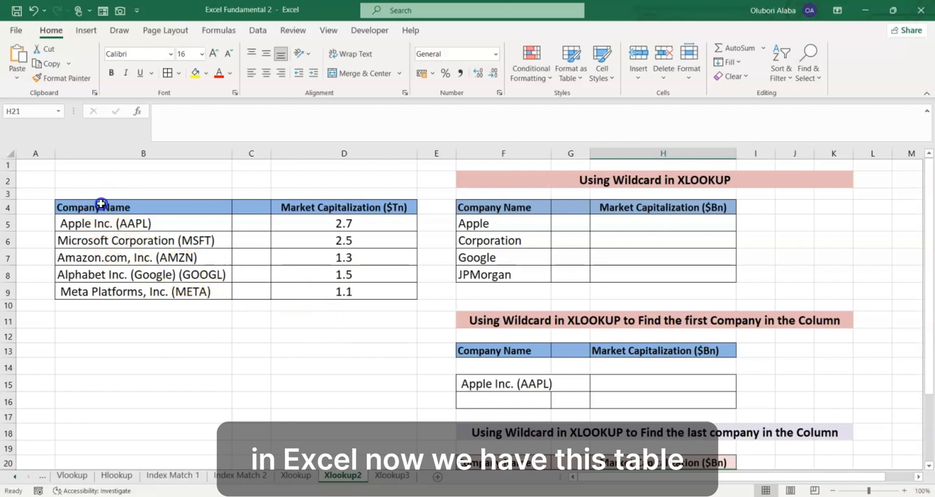
{"action": "left_click_drag", "start_coordinate": [100, 207], "coordinate": [357, 299]}
{"action": "left_click_drag", "start_coordinate": [112, 224], "coordinate": [124, 289]}
{"action": "left_click_drag", "start_coordinate": [292, 209], "coordinate": [341, 291]}
{"action": "left_click", "coordinate": [534, 260]}
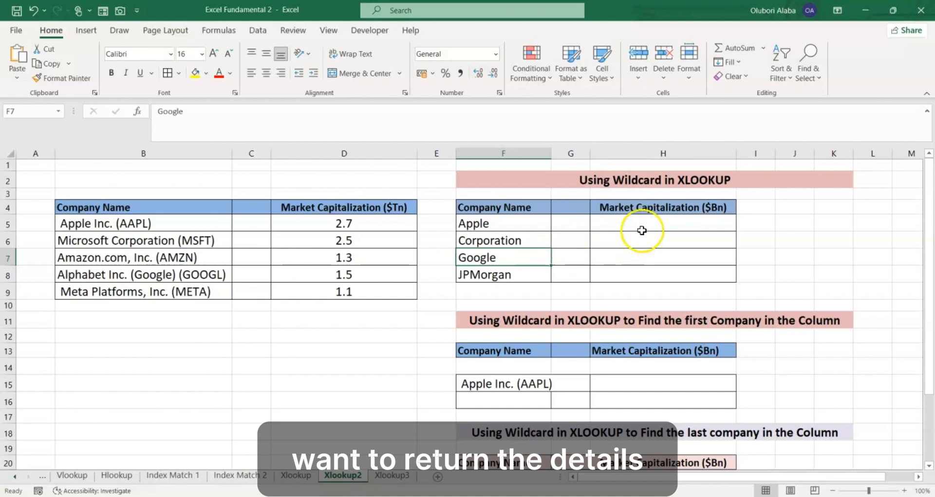
{"action": "left_click", "coordinate": [645, 222]}
{"action": "left_click_drag", "start_coordinate": [644, 222], "coordinate": [661, 271]}
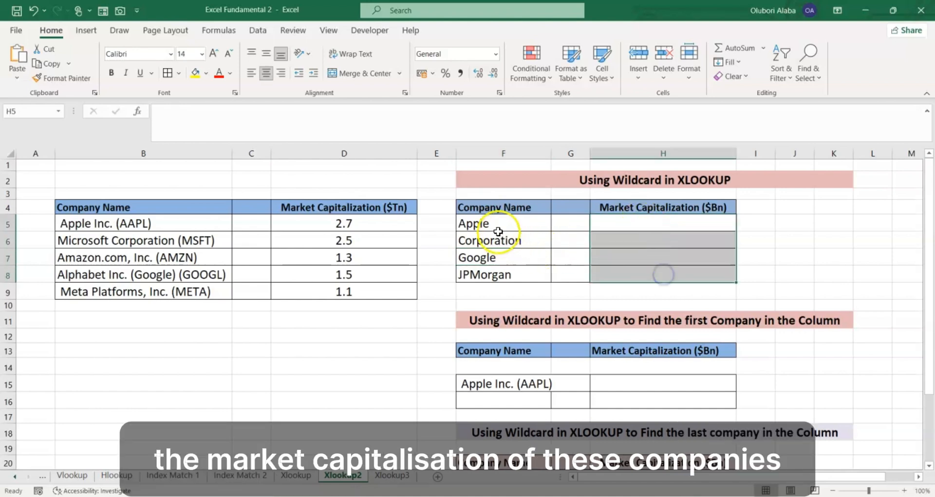
{"action": "left_click_drag", "start_coordinate": [487, 223], "coordinate": [496, 281]}
{"action": "left_click", "coordinate": [488, 274]}
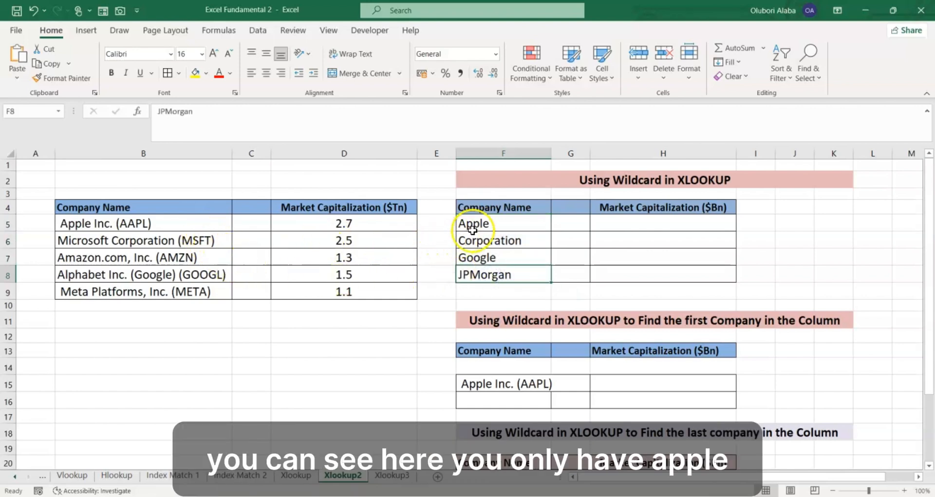
{"action": "left_click", "coordinate": [475, 225]}
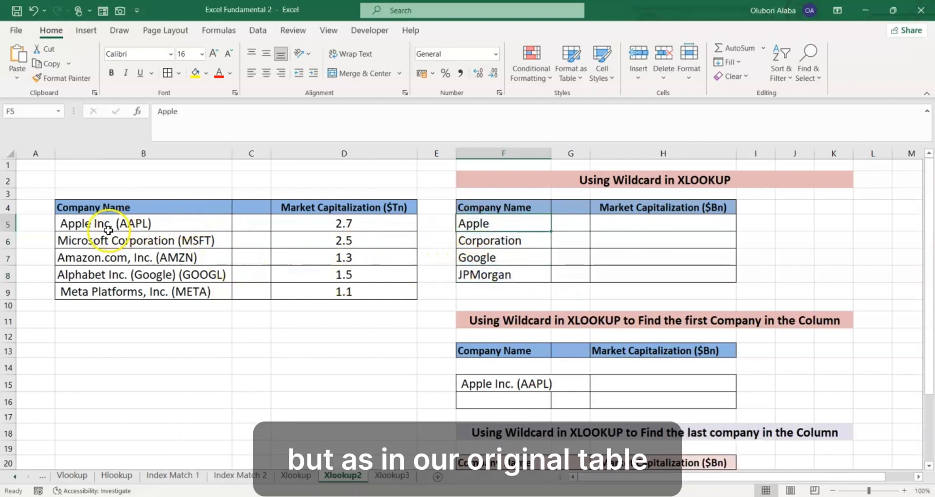
{"action": "left_click", "coordinate": [106, 227]}
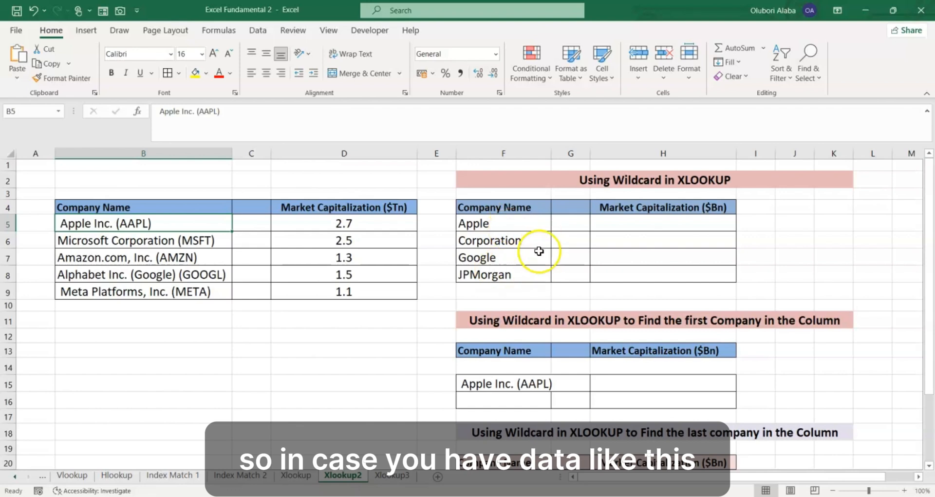
{"action": "left_click_drag", "start_coordinate": [622, 220], "coordinate": [640, 274]}
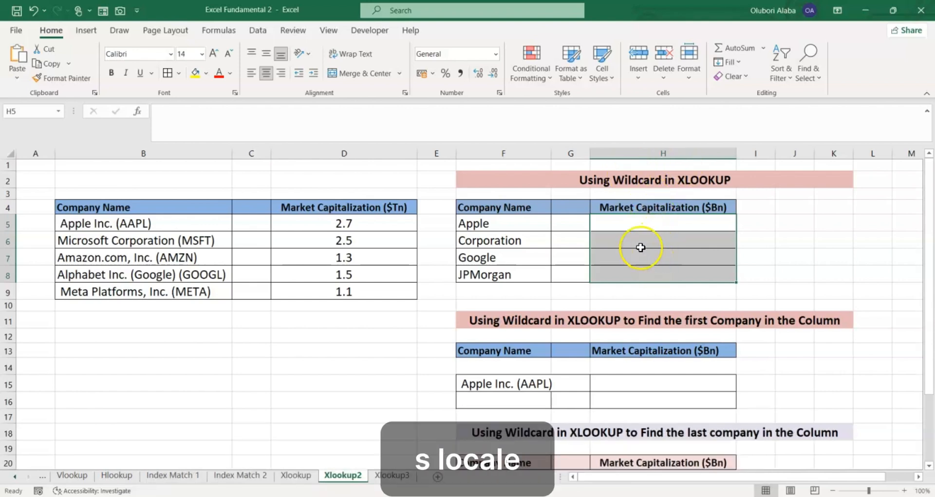
- Start an XLOOKUP formula in H5 whose lookup value opens with the wildcard text "*"&
{"action": "left_click", "coordinate": [630, 221]}
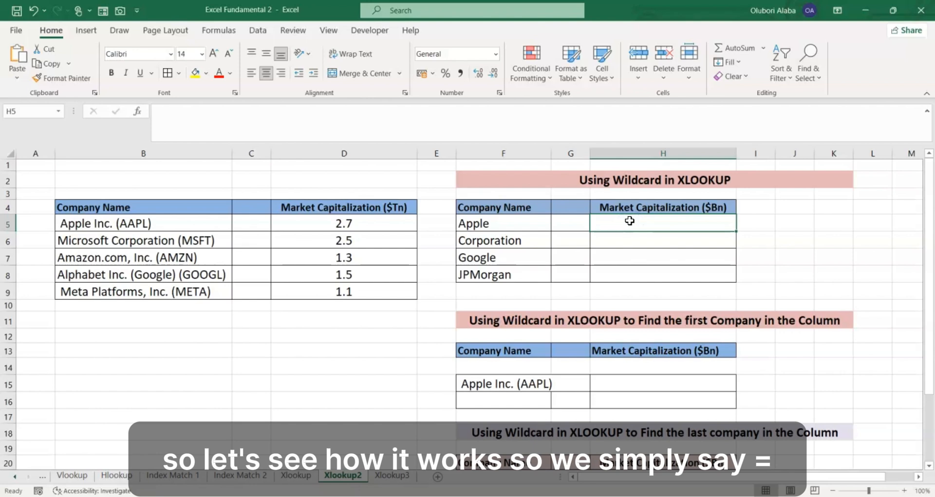
{"action": "type", "text": "="}
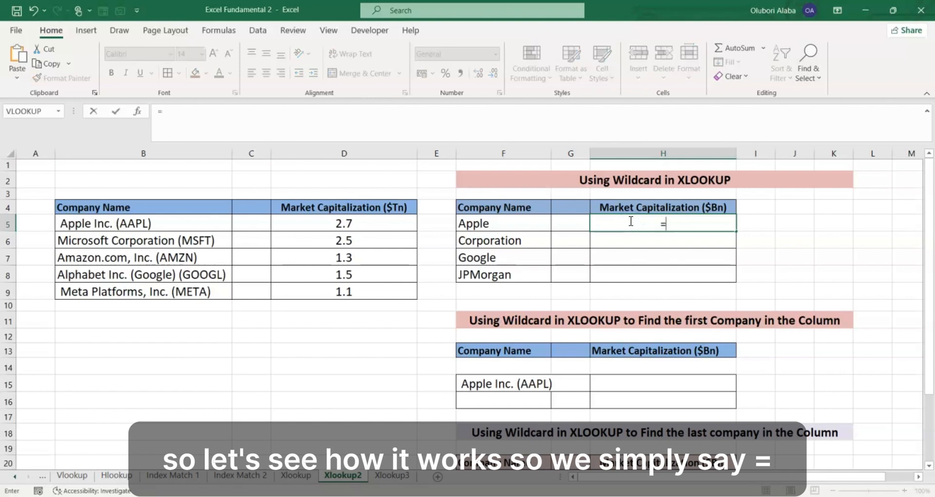
{"action": "type", "text": "xlo"}
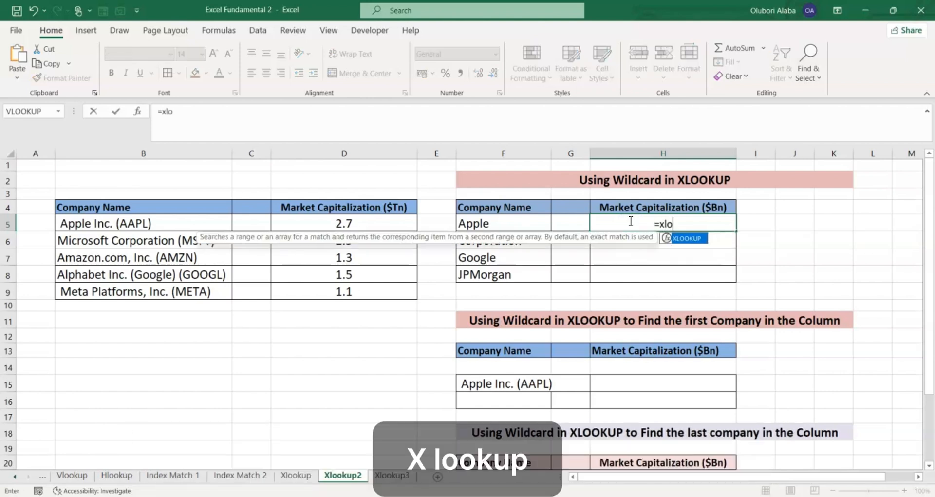
{"action": "key", "text": "Tab"}
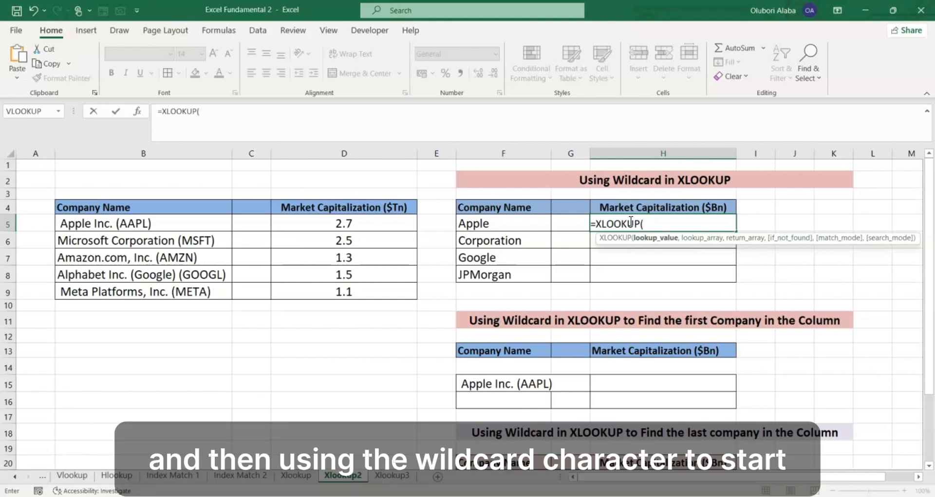
{"action": "type", "text": "\""}
{"action": "type", "text": "*\""}
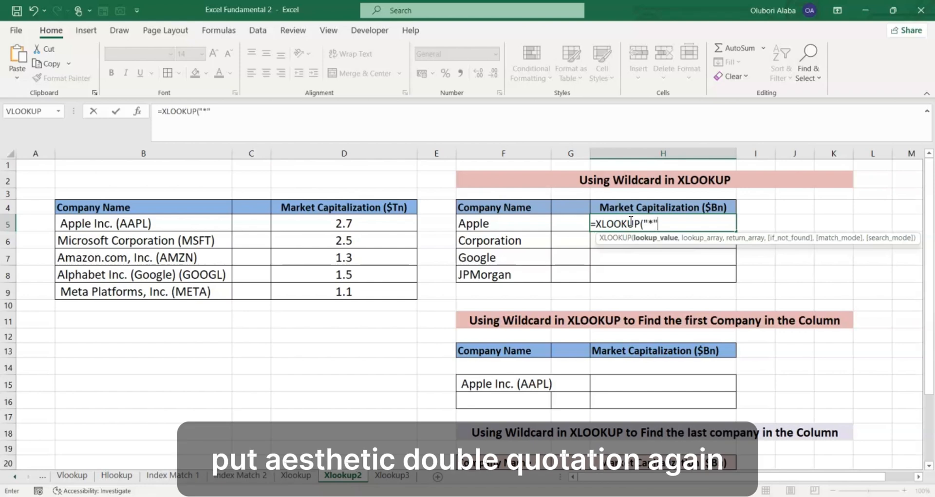
{"action": "type", "text": "&"}
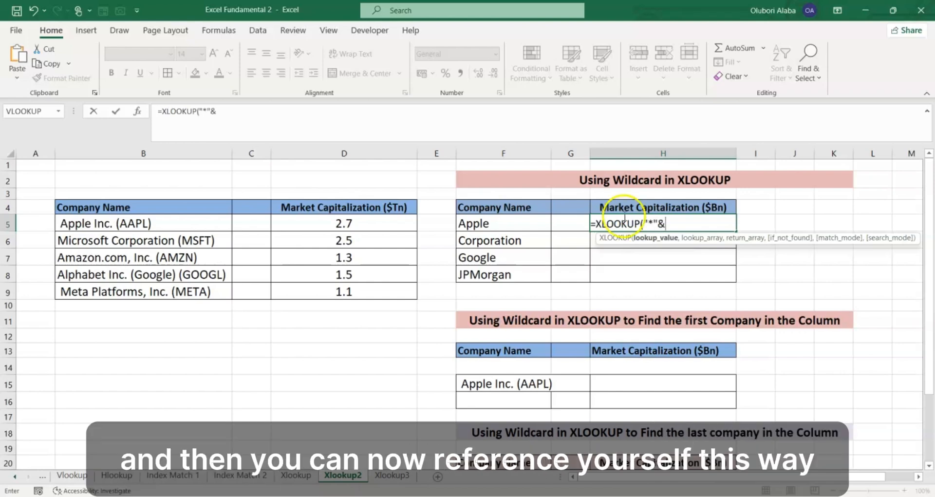
{"action": "left_click", "coordinate": [518, 227]}
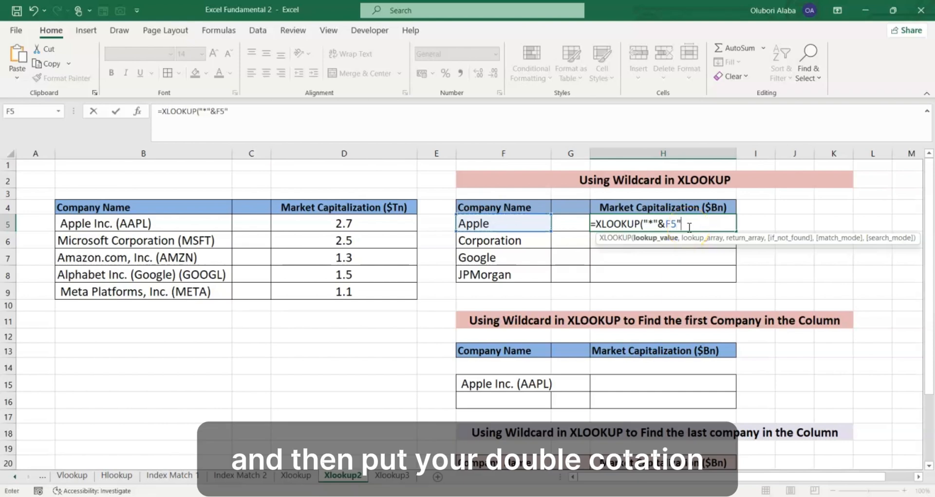
{"action": "type", "text": "\"*"}
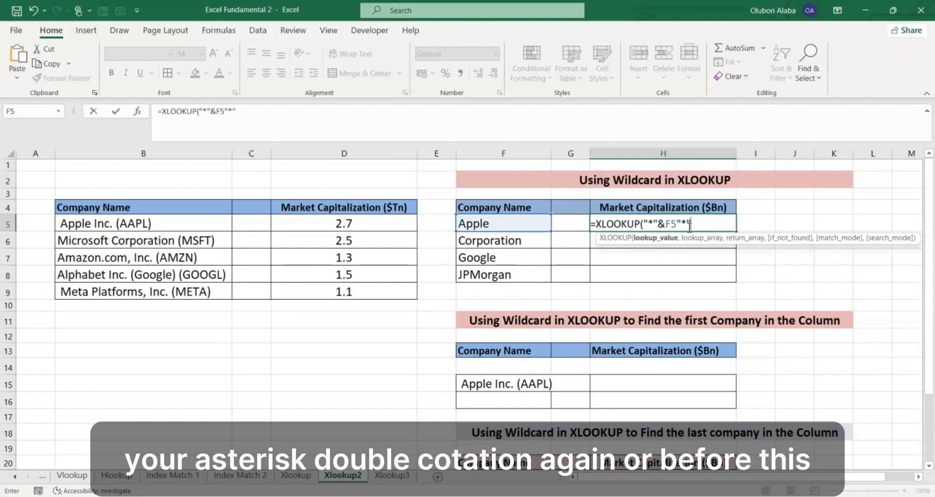
{"action": "key", "text": "Return"}
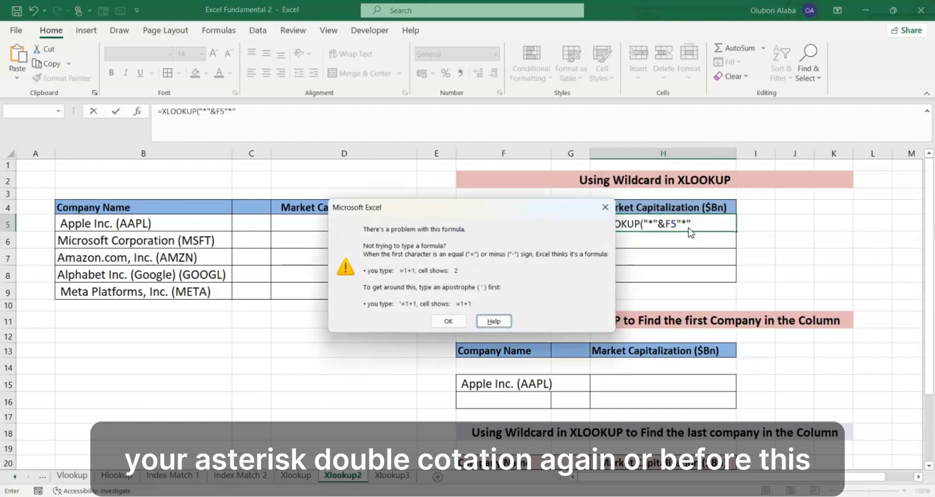
{"action": "left_click", "coordinate": [447, 320]}
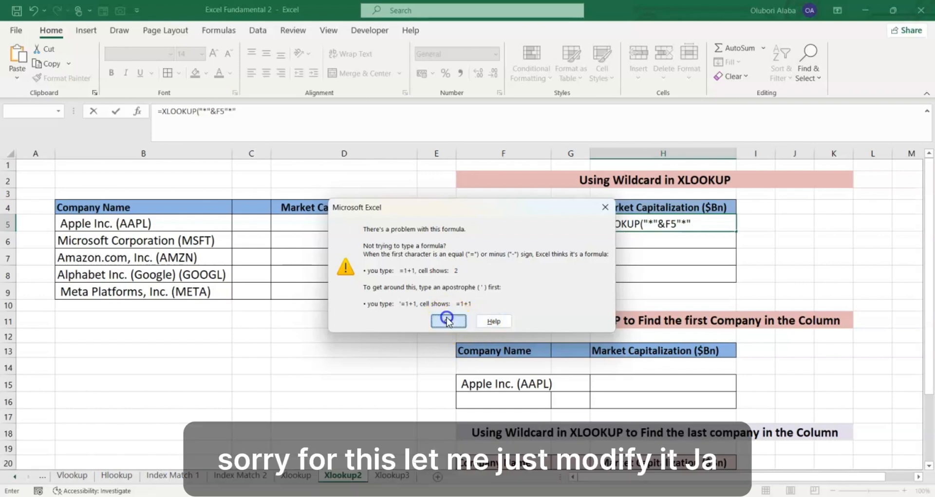
{"action": "left_click", "coordinate": [700, 222]}
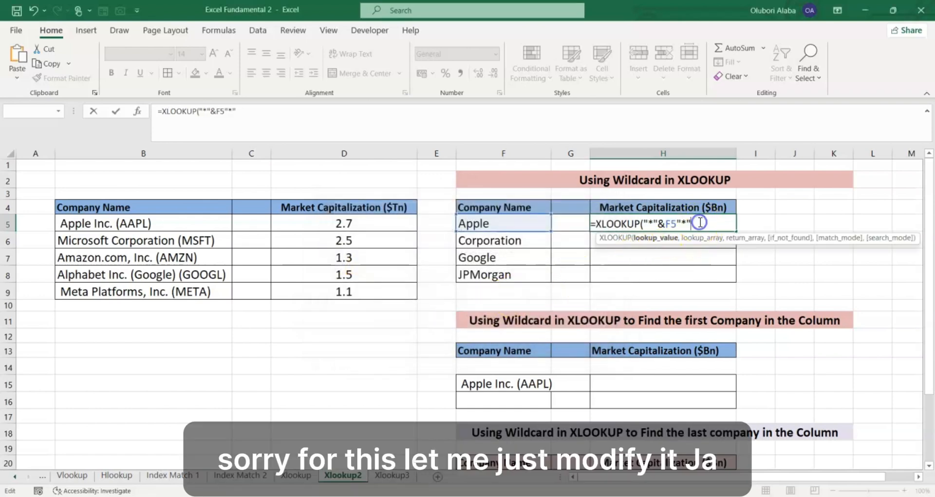
{"action": "key", "text": "BackSpace"}
{"action": "key", "text": "BackSpace"}
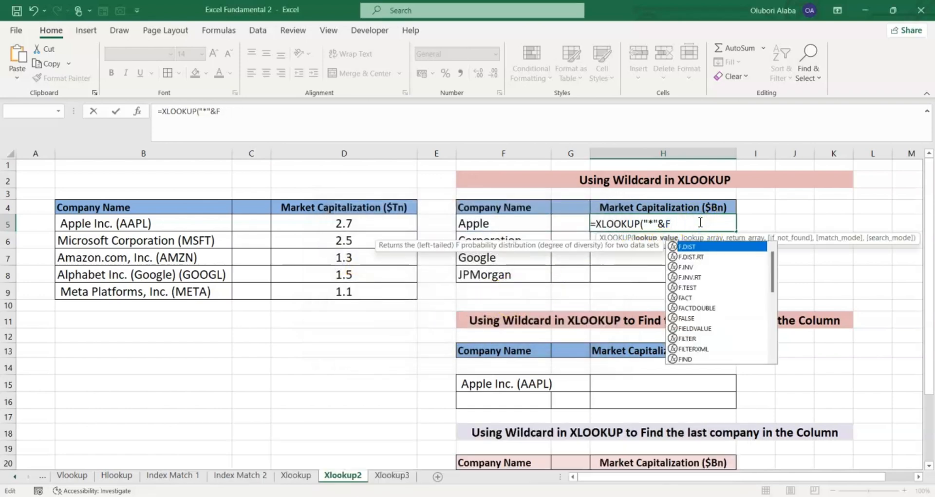
{"action": "key", "text": "BackSpace"}
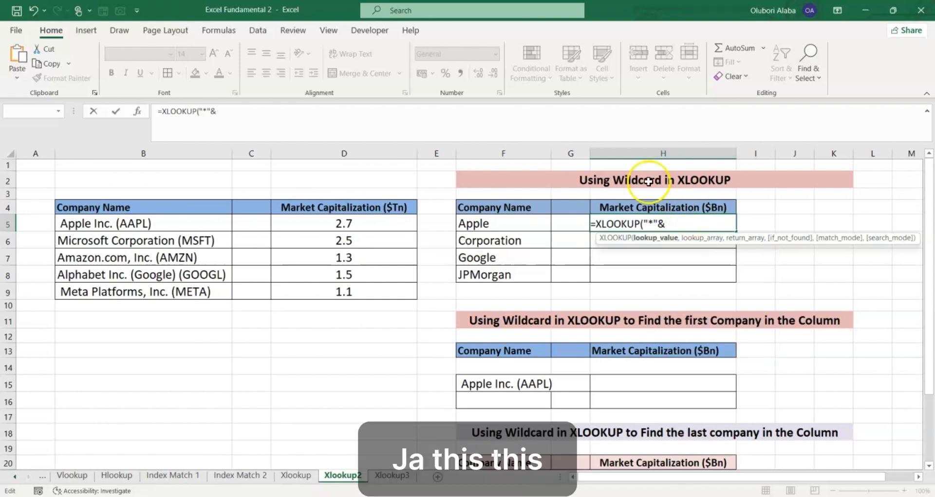
- Complete the lookup value in the H5 formula with F5&"*" so the partial name is enclosed in wildcards
{"action": "left_click", "coordinate": [514, 224]}
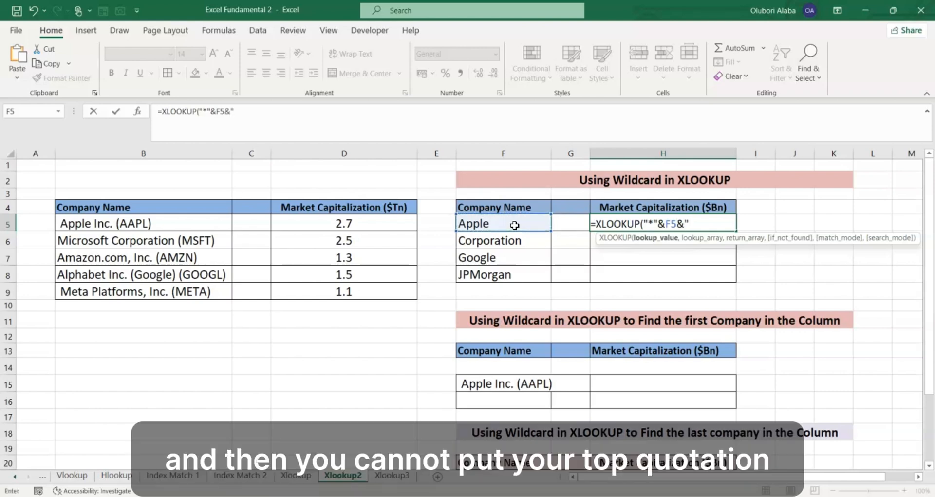
{"action": "type", "text": "\"*"}
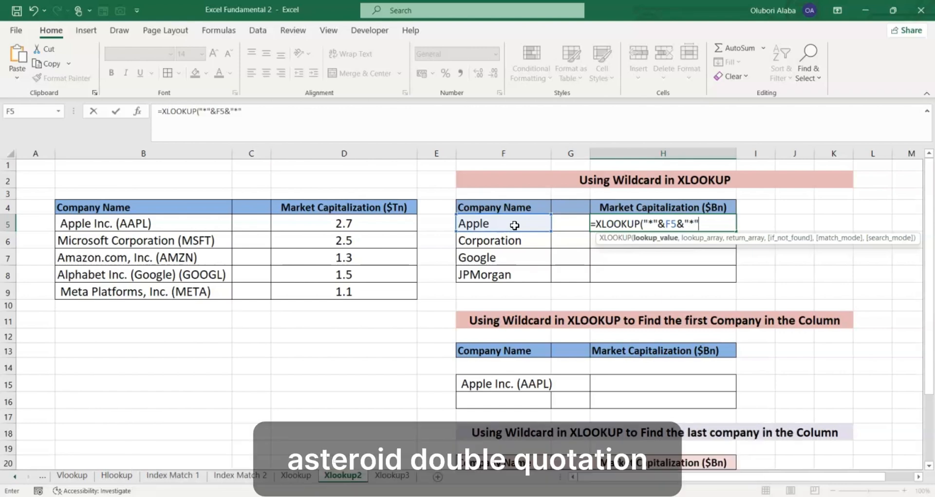
{"action": "type", "text": "\","}
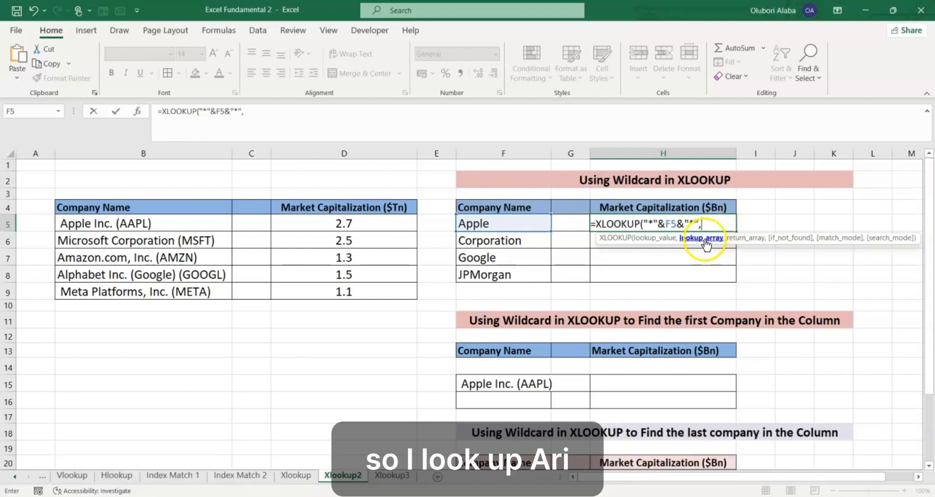
- Add absolute references to the H5 formula: company names $B$5:$B$9 as lookup array and market capitalizations $D$5:$D$9 as return array
{"action": "left_click_drag", "start_coordinate": [142, 221], "coordinate": [129, 289]}
{"action": "key", "text": "F4"}
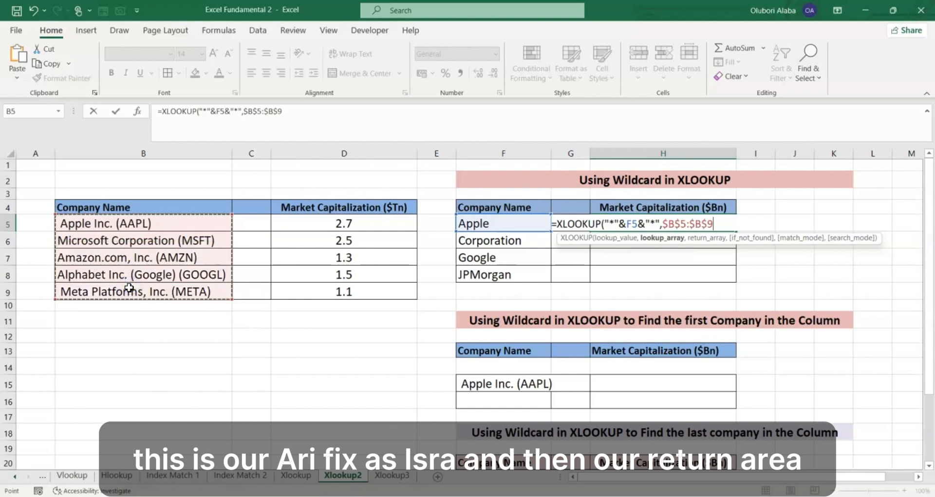
{"action": "type", "text": ","}
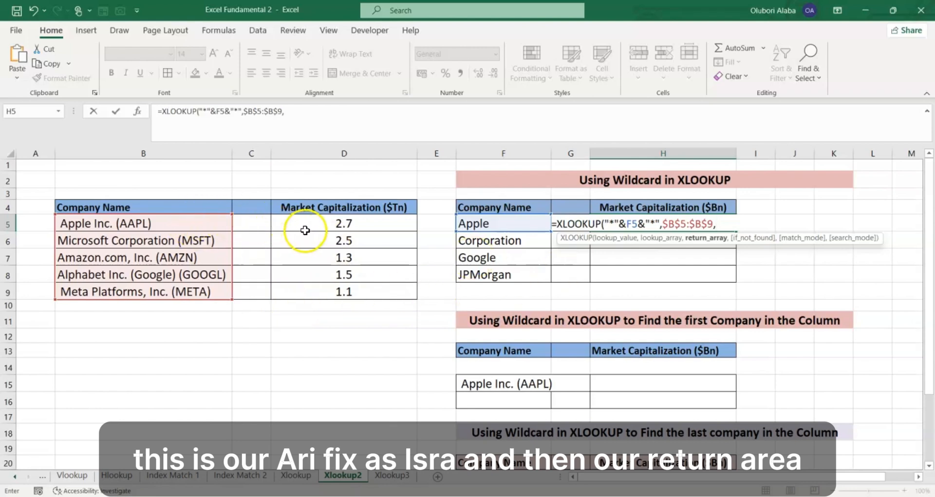
{"action": "left_click_drag", "start_coordinate": [305, 229], "coordinate": [322, 288]}
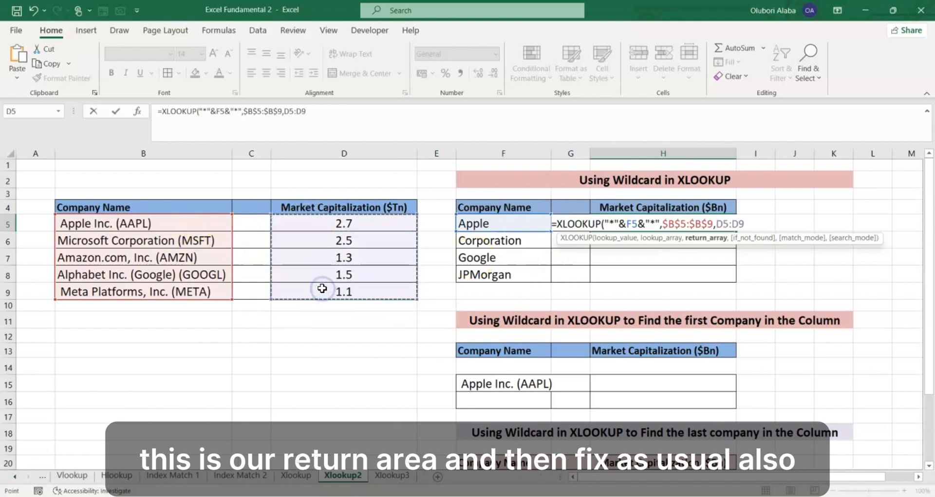
{"action": "key", "text": "F4"}
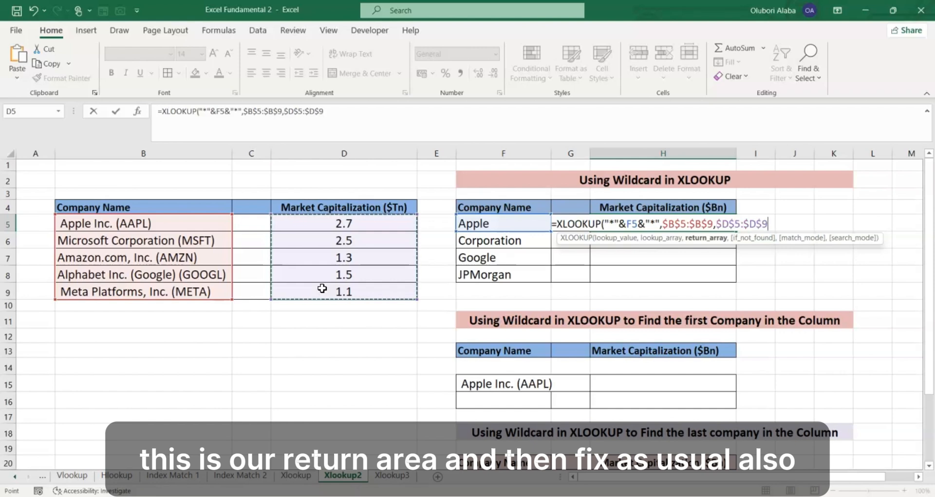
- Finish the H5 formula with "-" as the if_not_found value and 2 for wildcard character match, and enter it
{"action": "type", "text": ","}
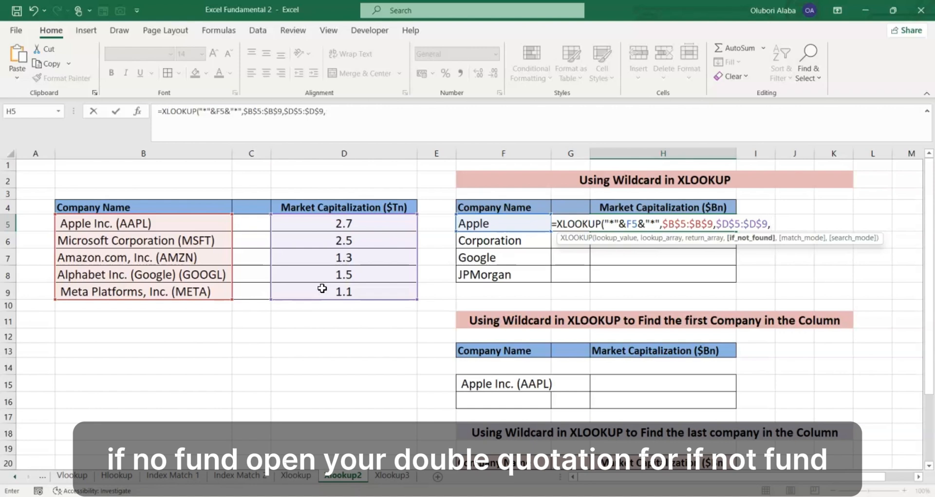
{"action": "type", "text": "\"-\""}
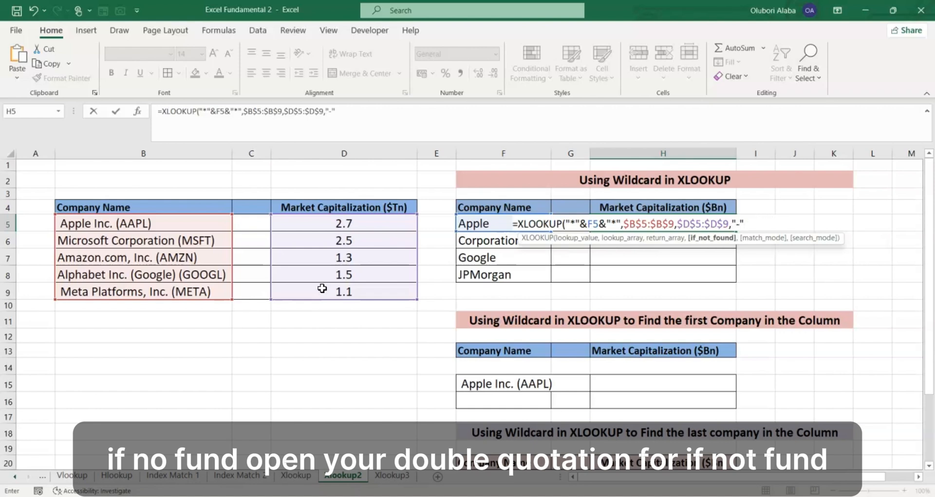
{"action": "type", "text": ","}
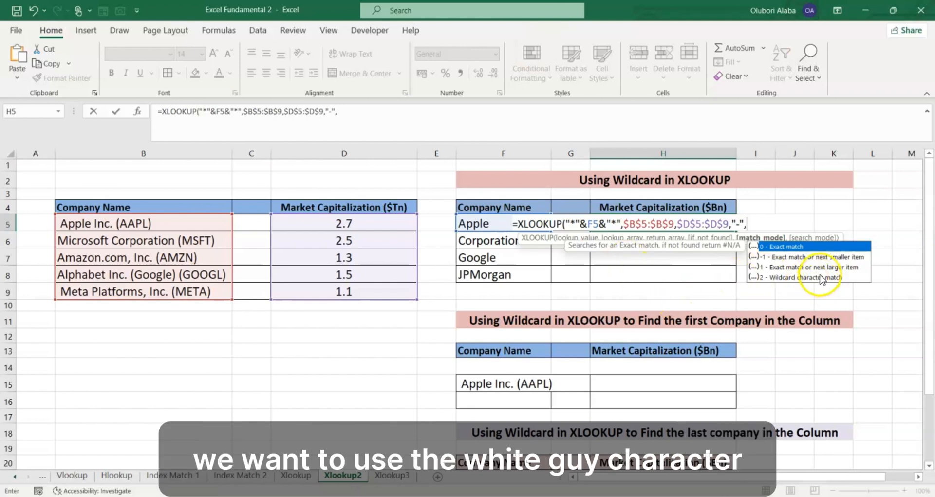
{"action": "type", "text": "2"}
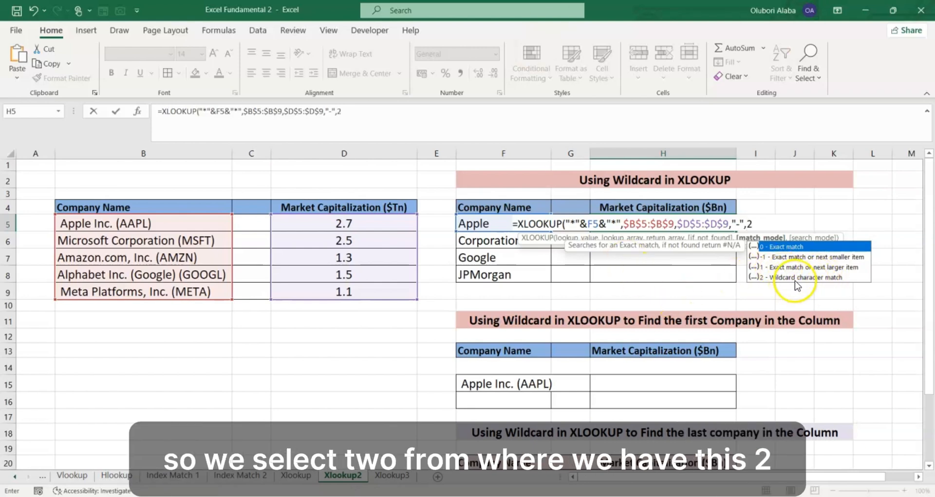
{"action": "key", "text": "Return"}
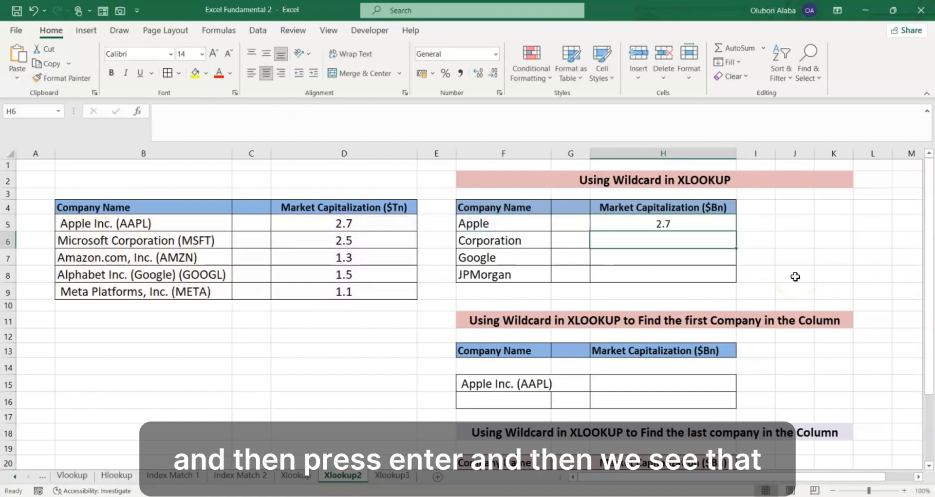
- Copy the wildcard lookup in H5 down to H8 and check the results against the company names in the source table
{"action": "left_click", "coordinate": [679, 225]}
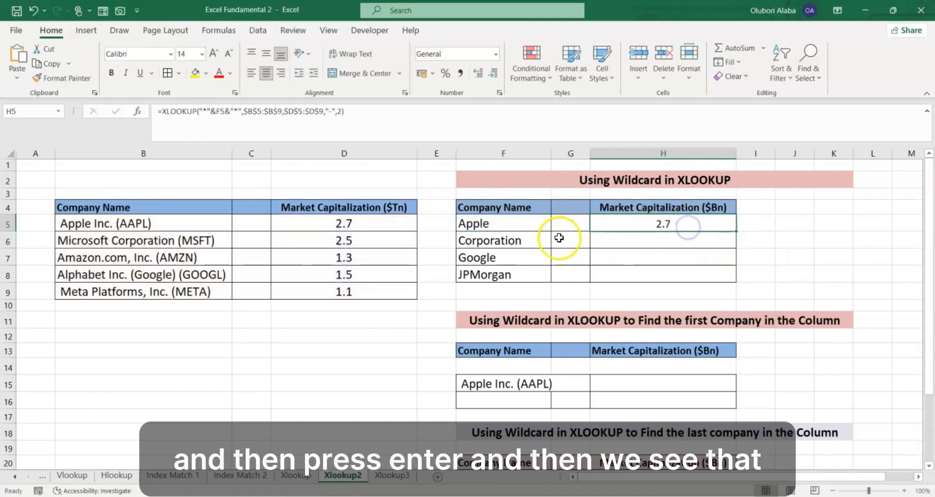
{"action": "left_click", "coordinate": [467, 224]}
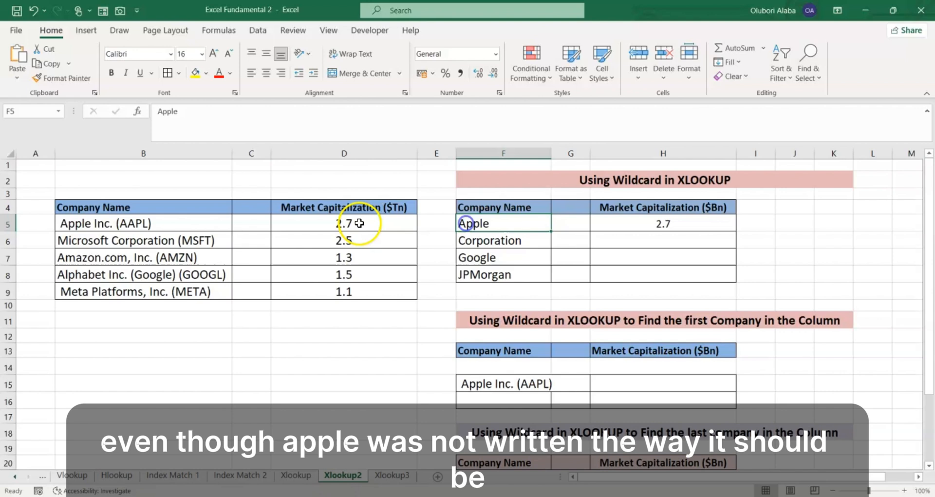
{"action": "left_click", "coordinate": [193, 221]}
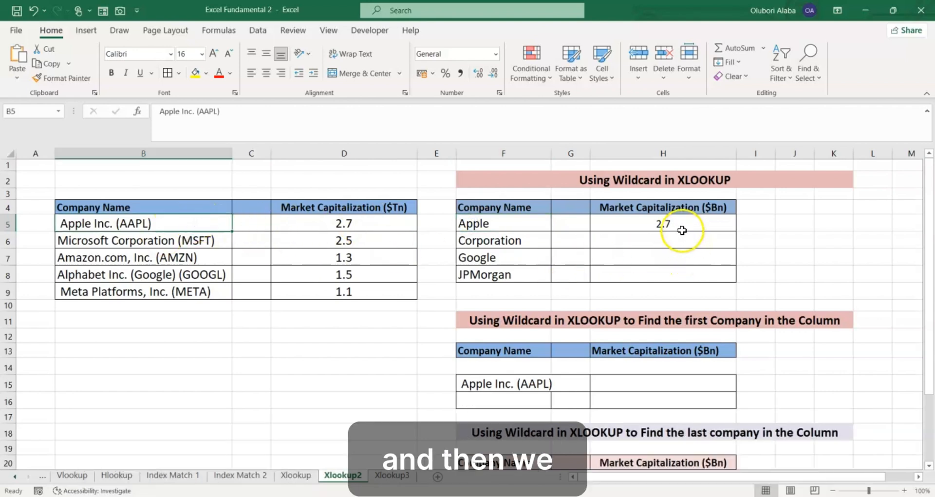
{"action": "left_click", "coordinate": [680, 228]}
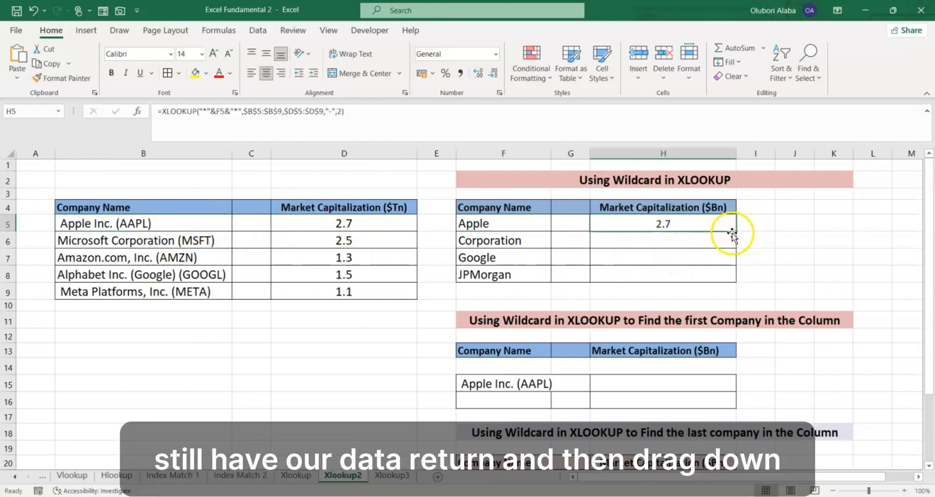
{"action": "left_click_drag", "start_coordinate": [735, 231], "coordinate": [737, 277]}
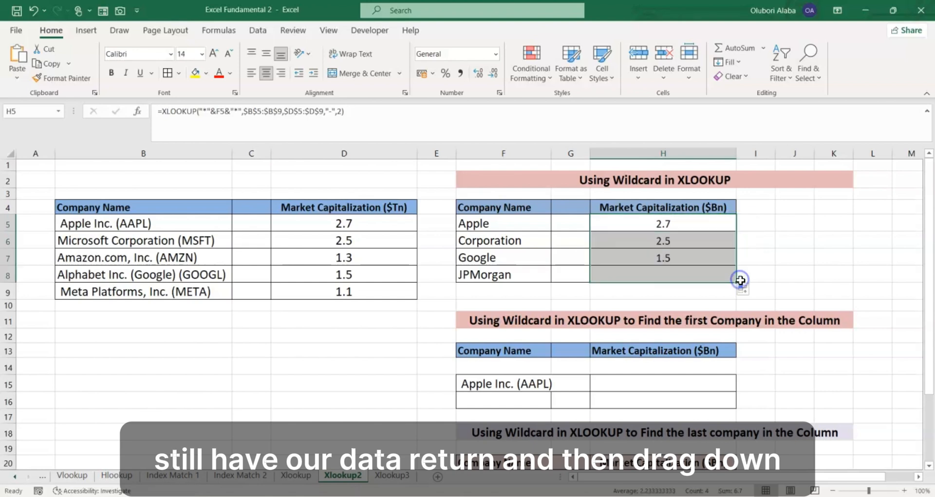
{"action": "left_click", "coordinate": [663, 274]}
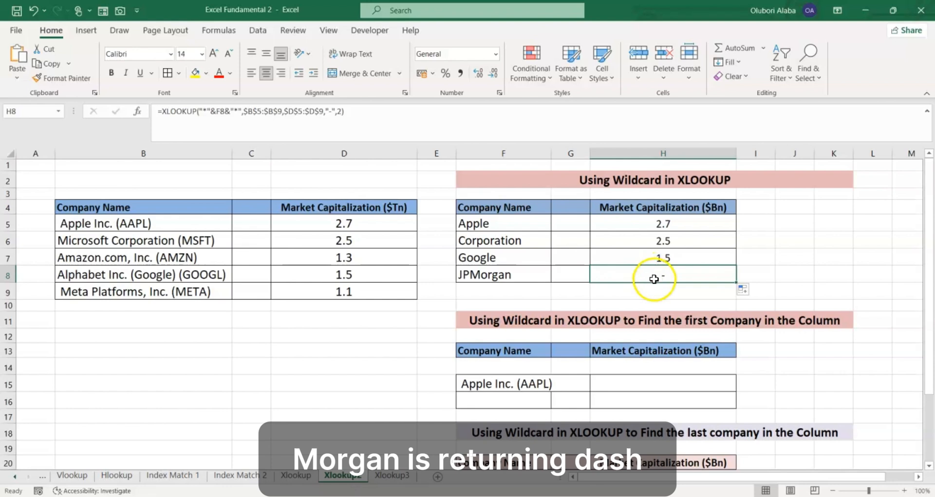
{"action": "left_click_drag", "start_coordinate": [185, 229], "coordinate": [186, 287]}
{"action": "left_click", "coordinate": [594, 264]}
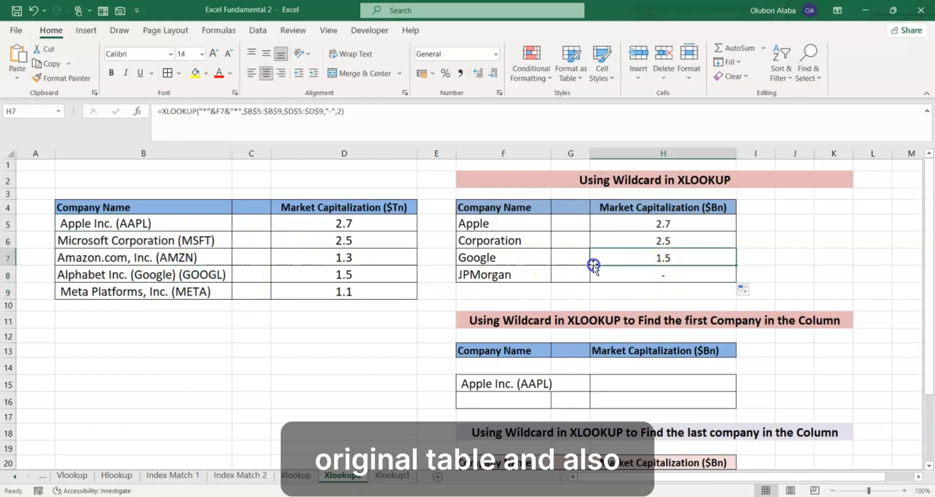
- Start an XLOOKUP formula in H15 of the first-company table with F15 as the lookup value
{"action": "scroll", "coordinate": [604, 255], "scroll_direction": "down", "scroll_amount": 2}
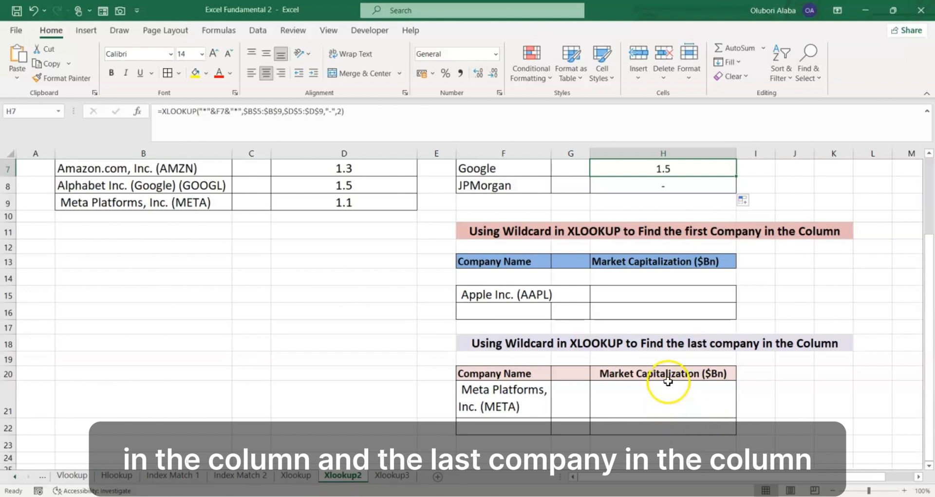
{"action": "left_click", "coordinate": [616, 295]}
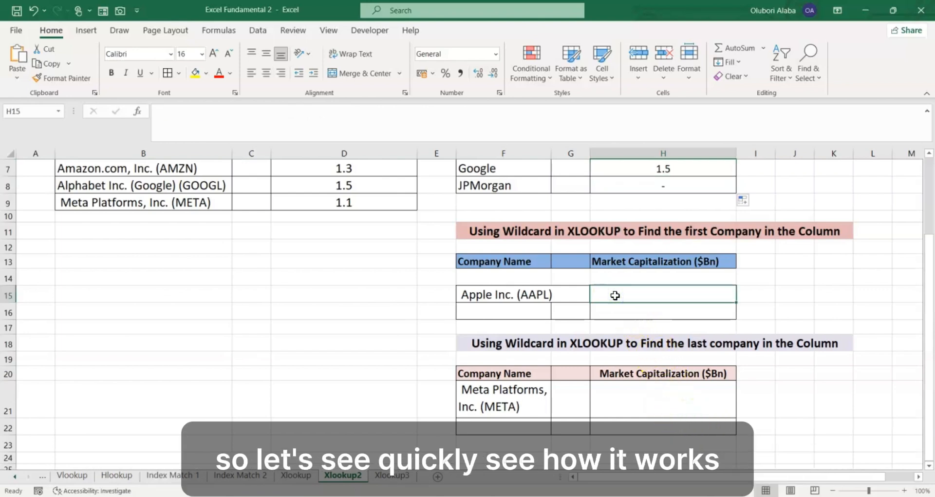
{"action": "type", "text": "="}
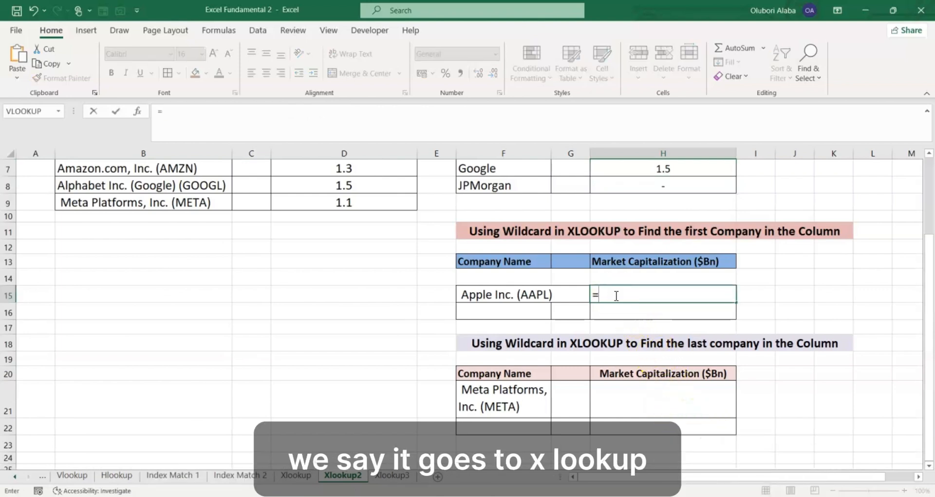
{"action": "type", "text": "xl"}
{"action": "key", "text": "Tab"}
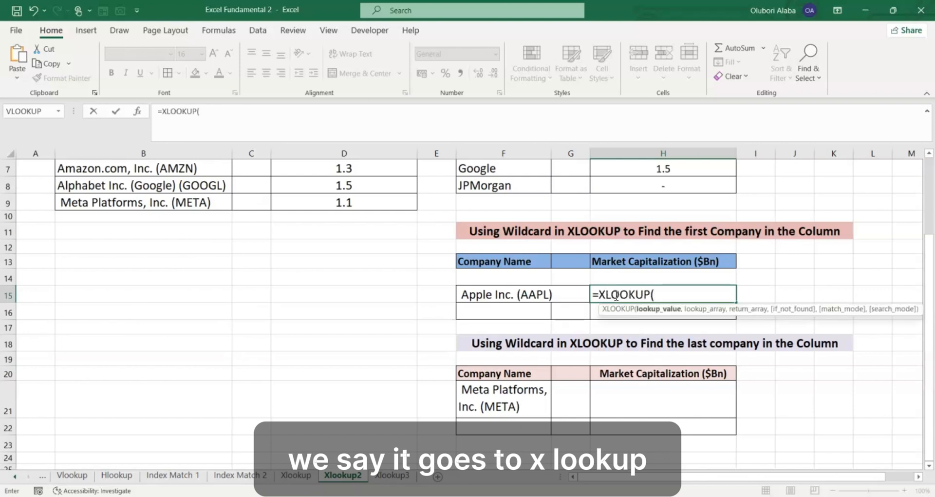
{"action": "left_click", "coordinate": [521, 296]}
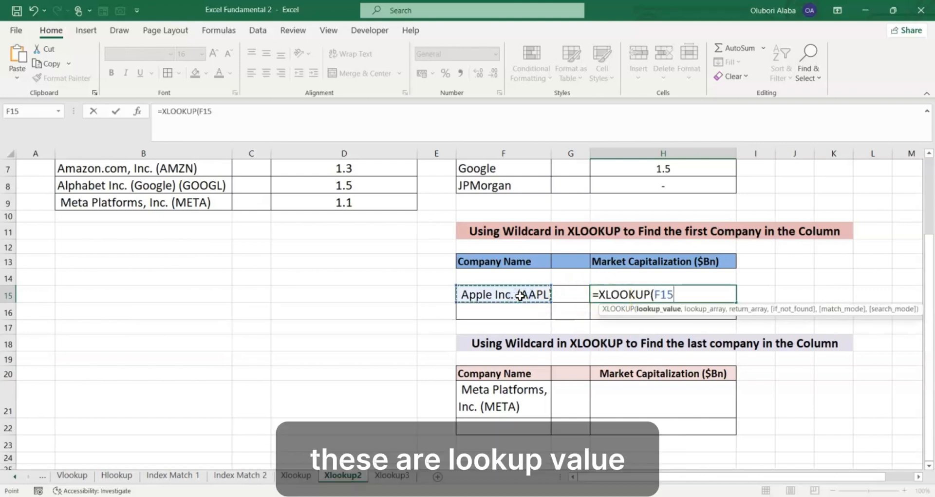
{"action": "type", "text": ","}
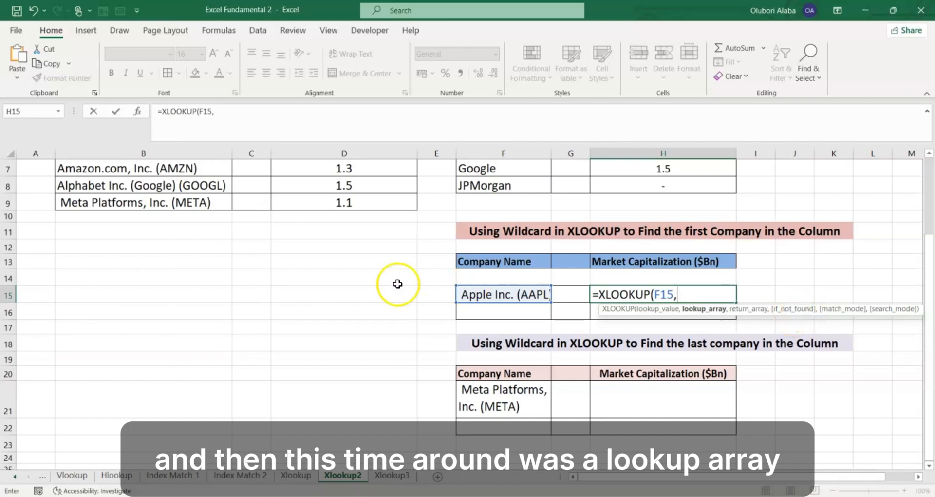
- Add company names B5:B9 as lookup array and market capitalizations D5:D9 as return array to the H15 formula
{"action": "scroll", "coordinate": [398, 284], "scroll_direction": "up", "scroll_amount": 1}
{"action": "left_click_drag", "start_coordinate": [144, 184], "coordinate": [145, 246]}
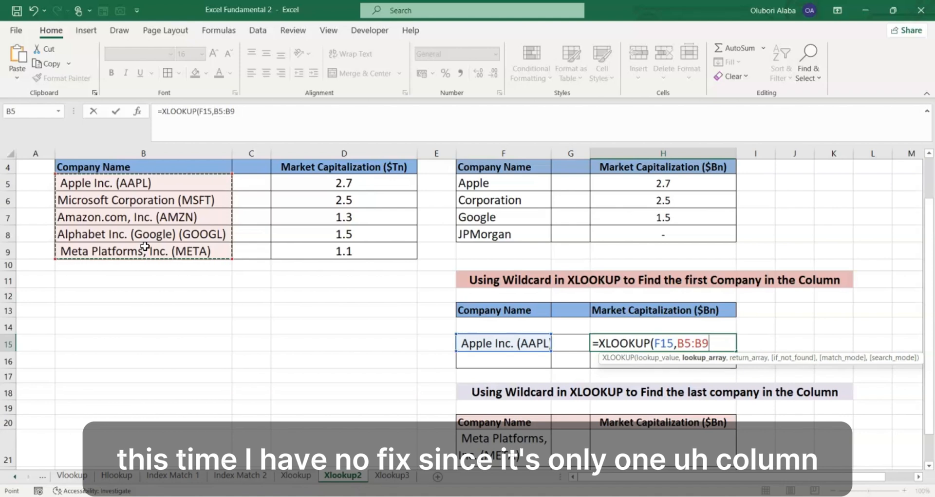
{"action": "type", "text": ","}
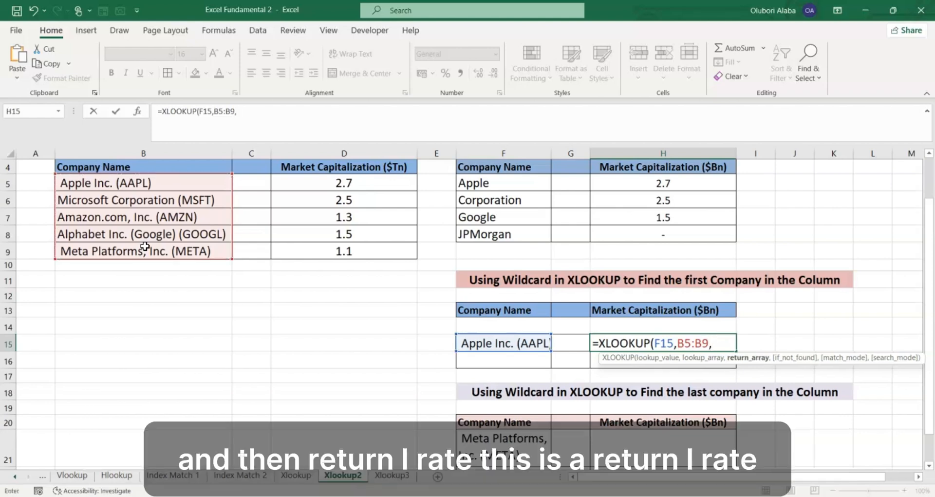
{"action": "left_click_drag", "start_coordinate": [272, 183], "coordinate": [303, 253]}
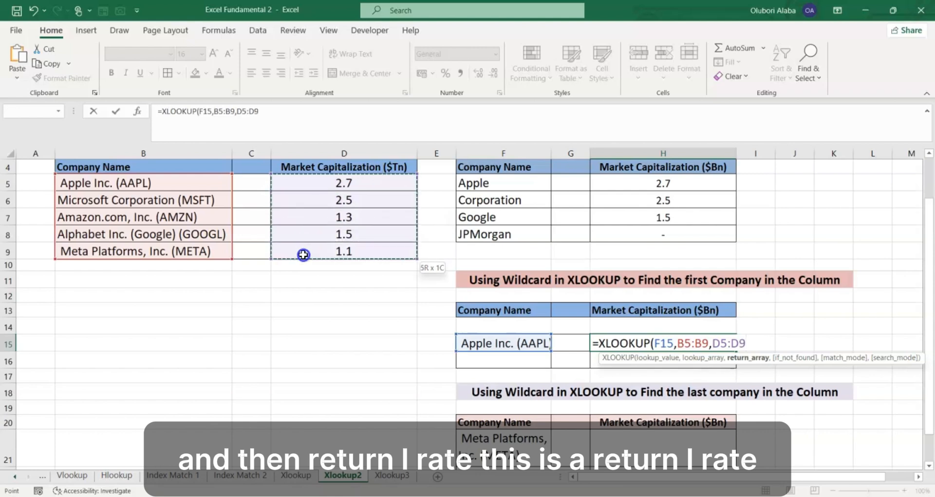
{"action": "type", "text": ","}
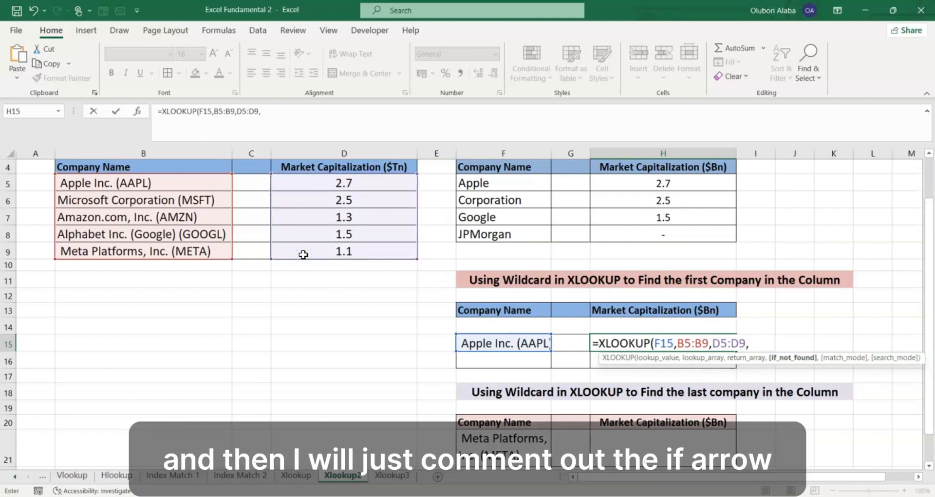
{"action": "type", "text": ","}
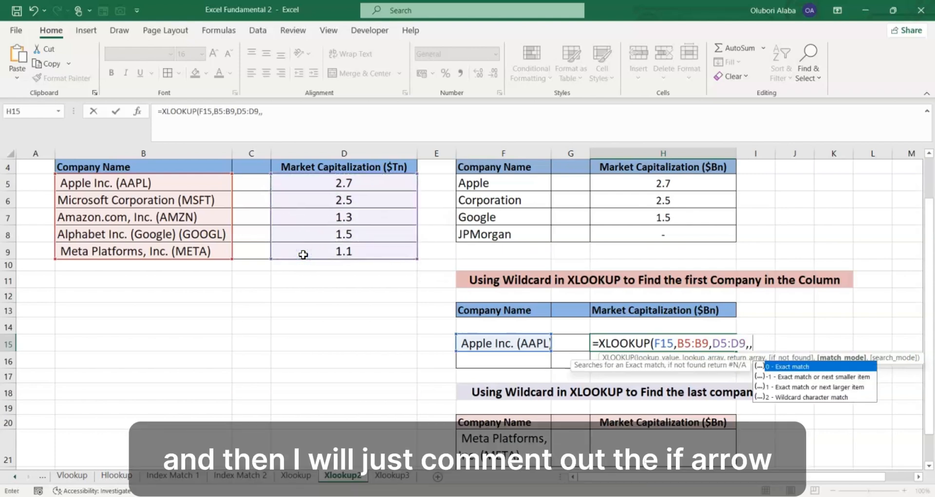
{"action": "type", "text": "0"}
- Finish the H15 formula with an empty if_not_found argument and match mode 0 for exact match, enter it, and check its result
{"action": "key", "text": "Return"}
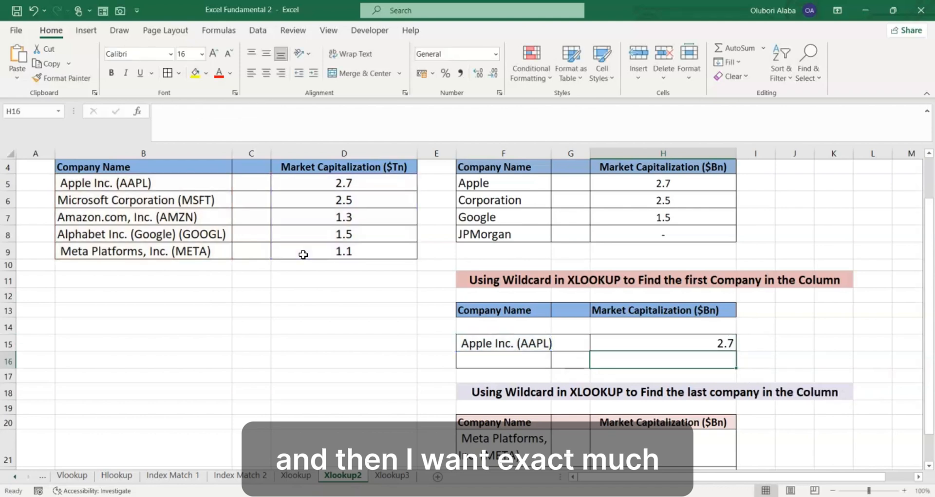
{"action": "left_click", "coordinate": [650, 352]}
{"action": "left_click", "coordinate": [652, 344]}
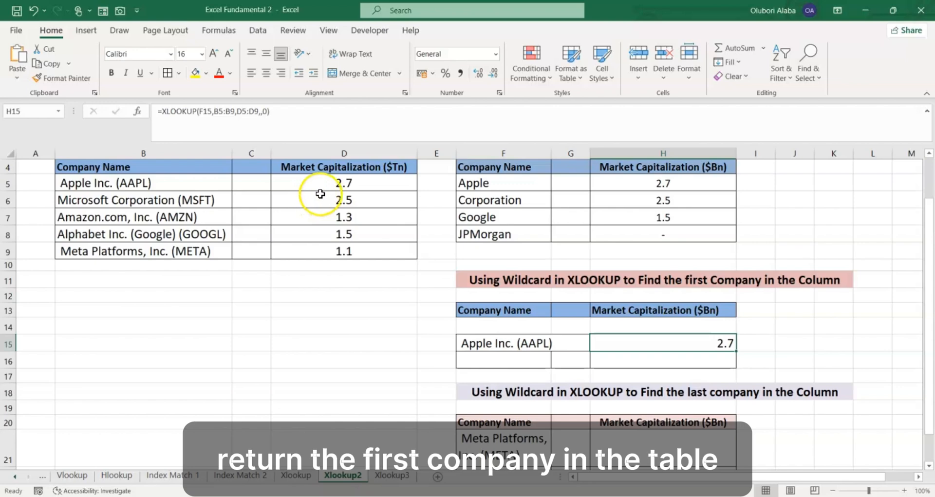
- Start an XLOOKUP formula in H21 of the last-company table with F21 as the lookup value
{"action": "scroll", "coordinate": [612, 292], "scroll_direction": "down", "scroll_amount": 2}
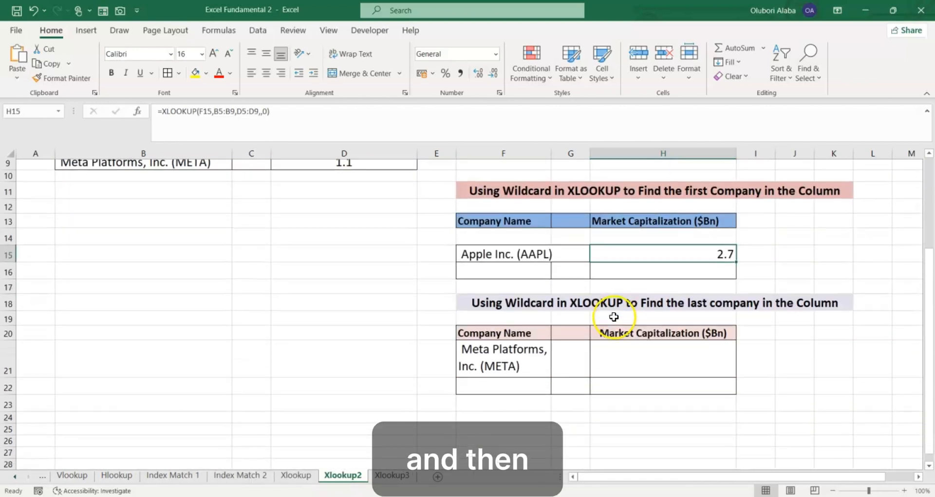
{"action": "left_click", "coordinate": [625, 348]}
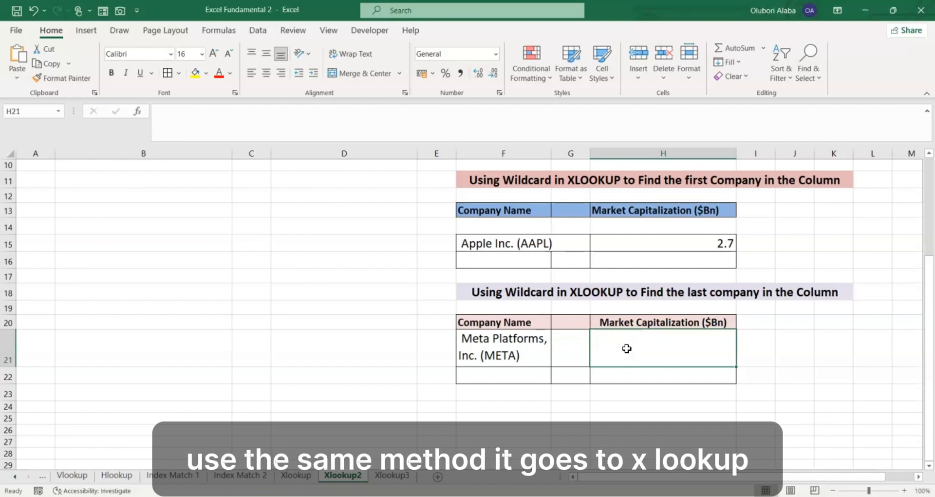
{"action": "type", "text": "=xlo"}
{"action": "key", "text": "Tab"}
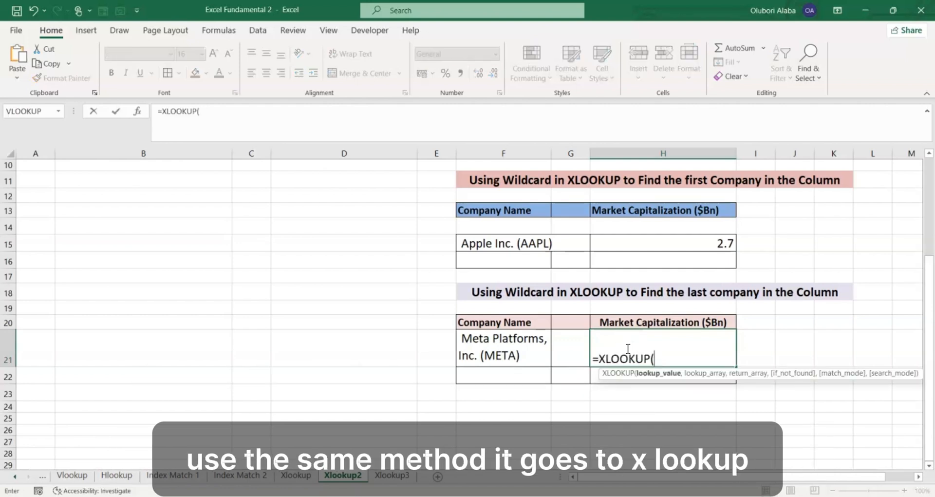
{"action": "left_click", "coordinate": [512, 349]}
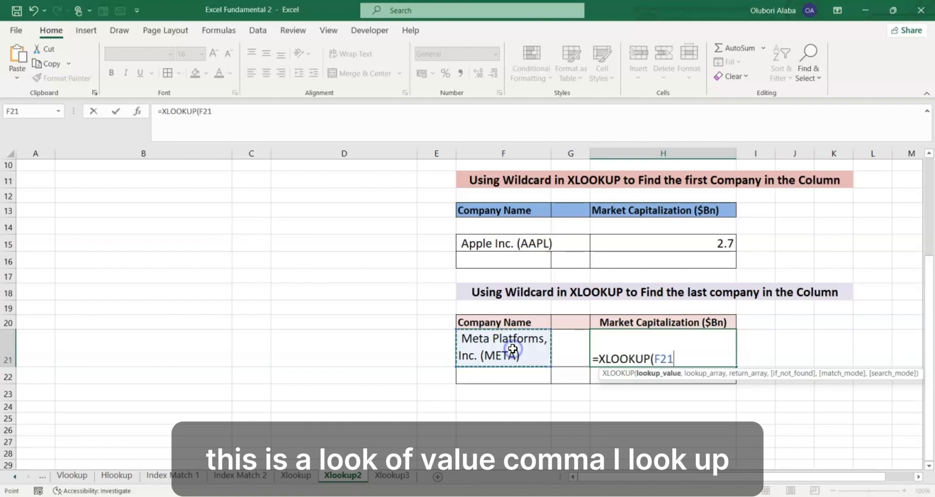
{"action": "type", "text": ","}
- Add company names B5:B9 as lookup array and market capitalizations D5:D9 as return array to the H21 formula
{"action": "scroll", "coordinate": [451, 323], "scroll_direction": "up", "scroll_amount": 2}
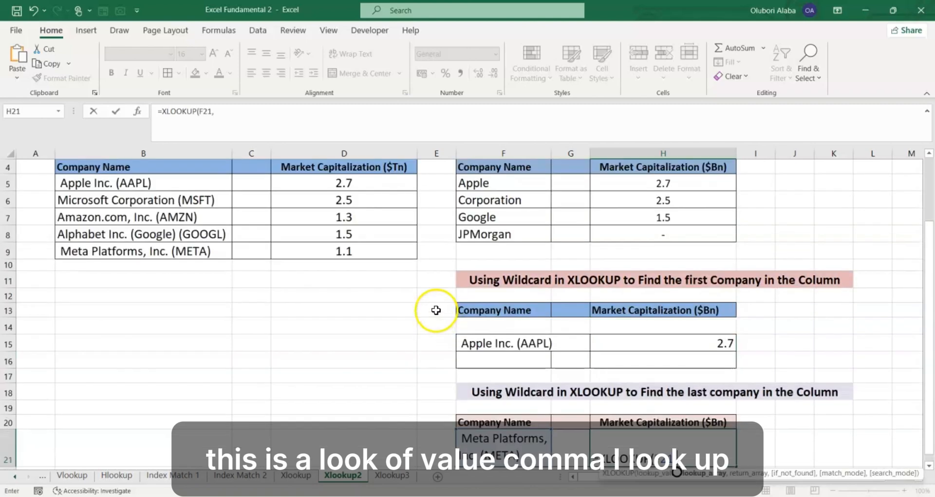
{"action": "left_click_drag", "start_coordinate": [211, 183], "coordinate": [160, 248]}
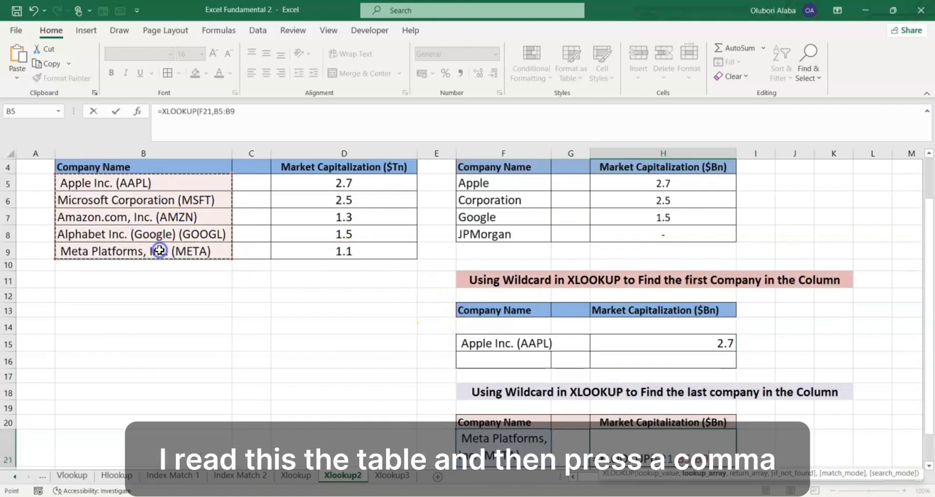
{"action": "type", "text": ","}
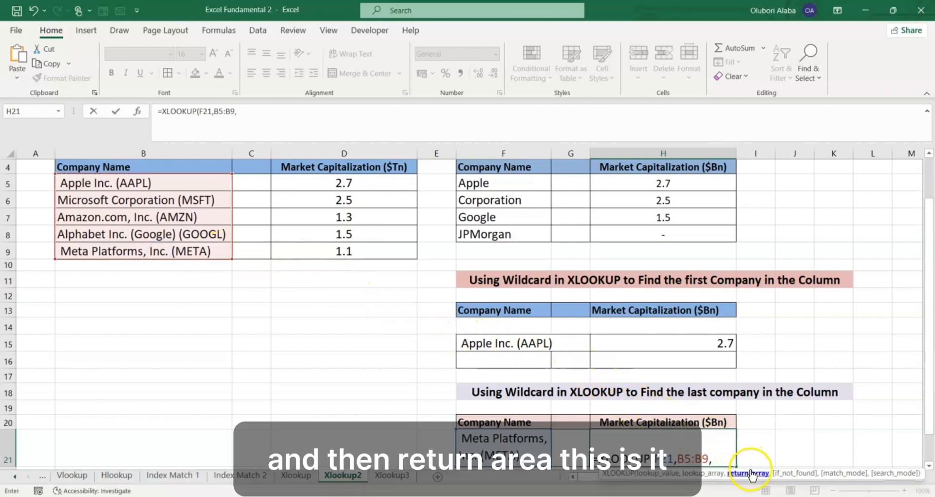
{"action": "left_click_drag", "start_coordinate": [331, 184], "coordinate": [340, 243]}
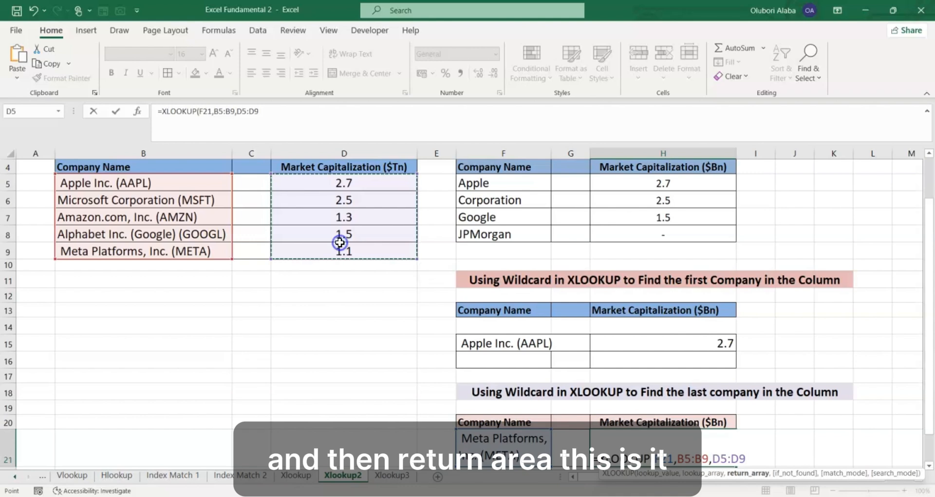
{"action": "type", "text": ","}
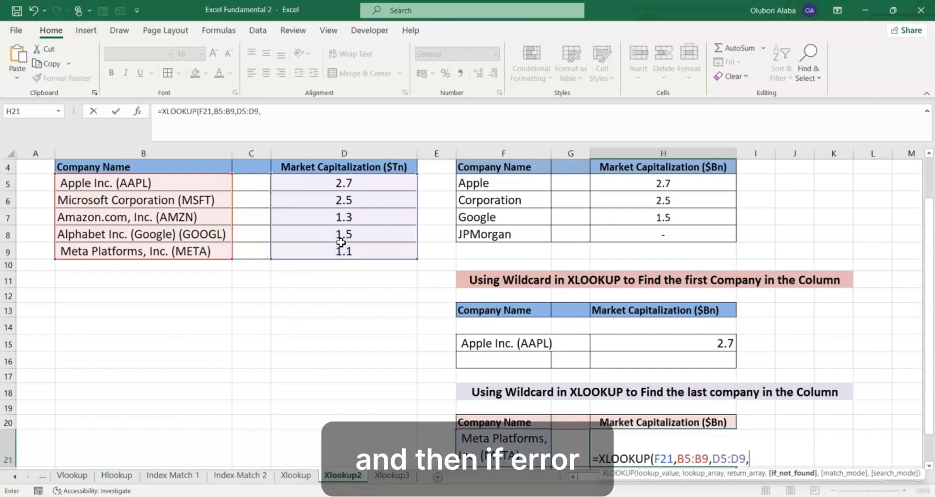
{"action": "type", "text": ","}
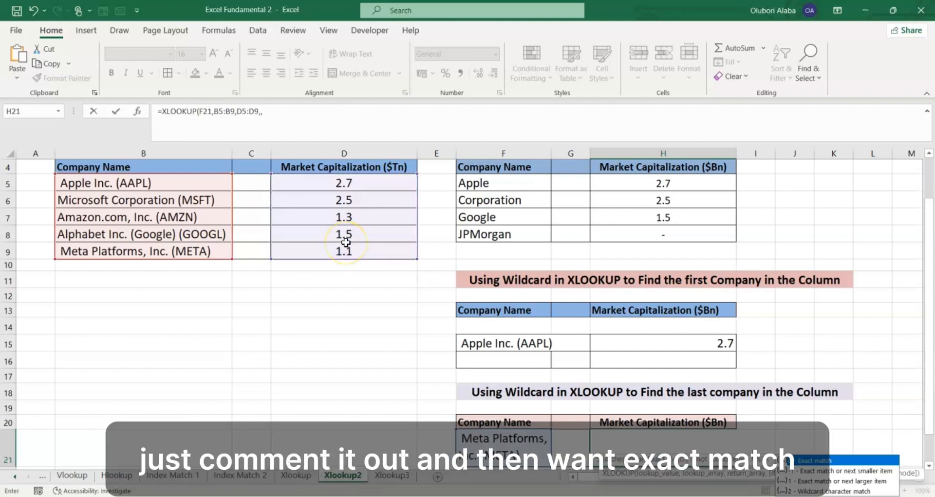
{"action": "type", "text": "0"}
- Complete the H21 formula with if_not_found left blank and exact match 0, enter it, and compare the result with the source table
{"action": "key", "text": "Return"}
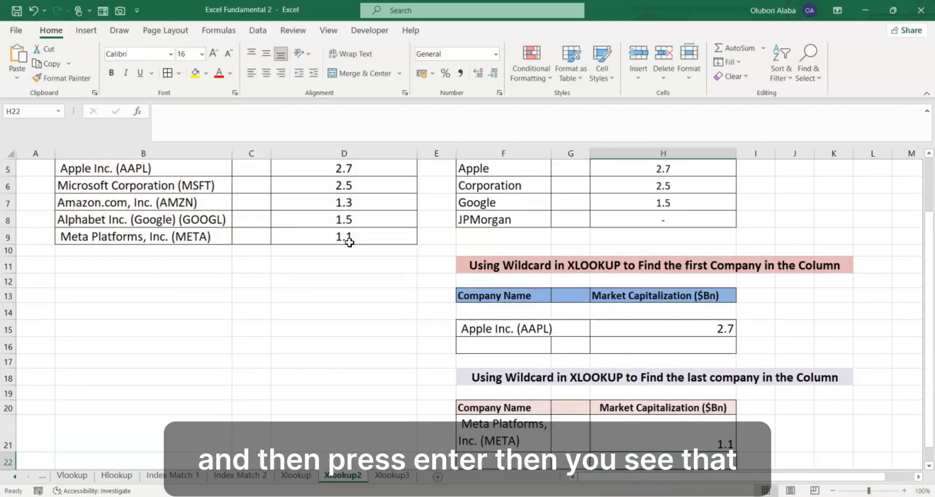
{"action": "scroll", "coordinate": [653, 372], "scroll_direction": "down", "scroll_amount": 1}
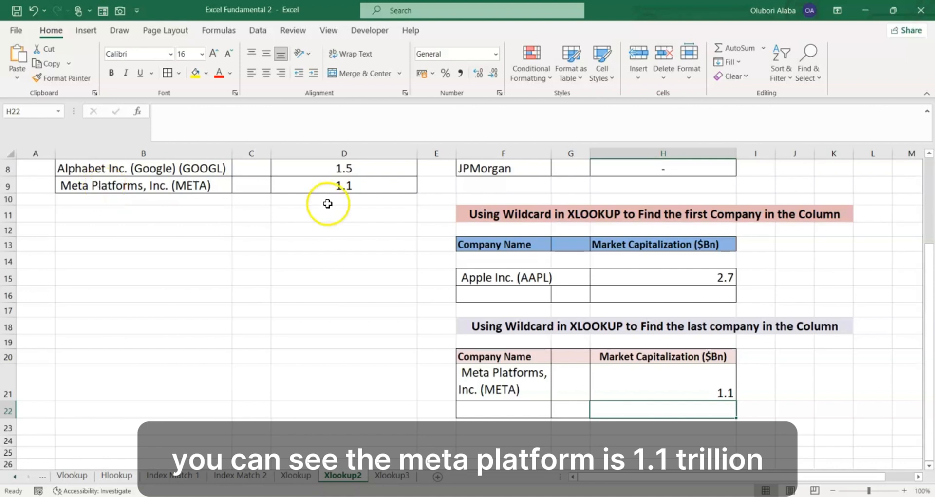
{"action": "left_click", "coordinate": [640, 372]}
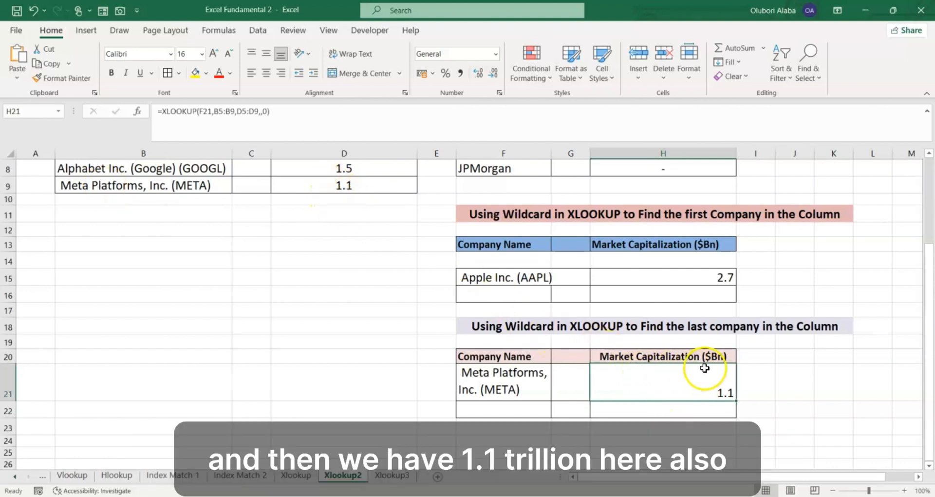
{"action": "scroll", "coordinate": [682, 342], "scroll_direction": "up", "scroll_amount": 3}
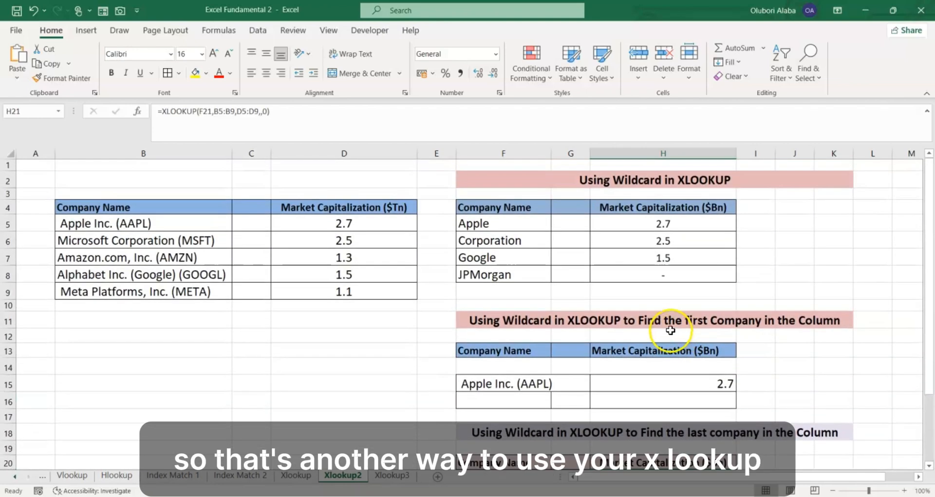
{"action": "scroll", "coordinate": [676, 335], "scroll_direction": "down", "scroll_amount": 3}
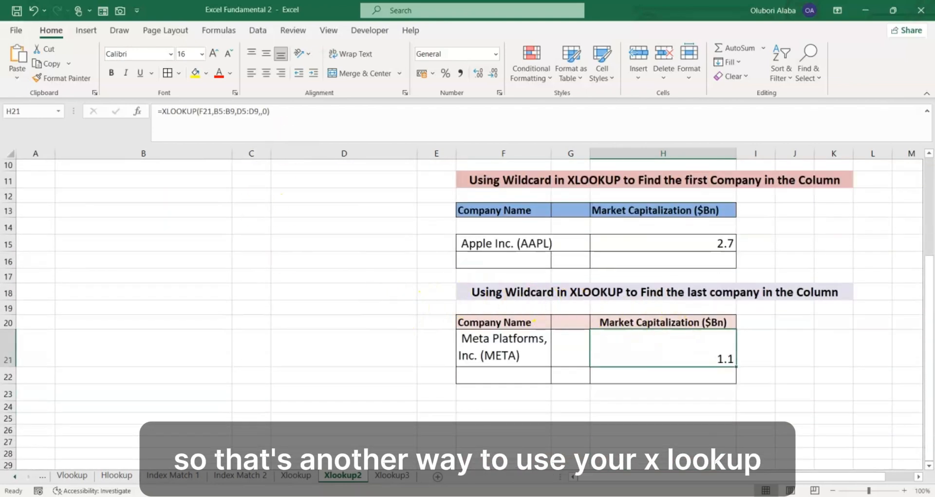
- On the Xlookup3 sheet, start an XLOOKUP formula in the Total Sale cell E17 with the name cell D17 as lookup value
{"action": "left_click", "coordinate": [407, 480]}
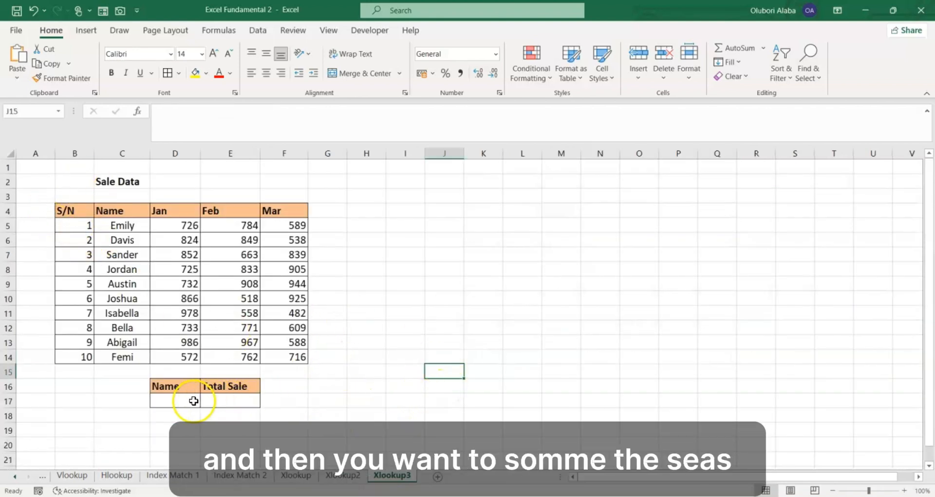
{"action": "left_click", "coordinate": [233, 401]}
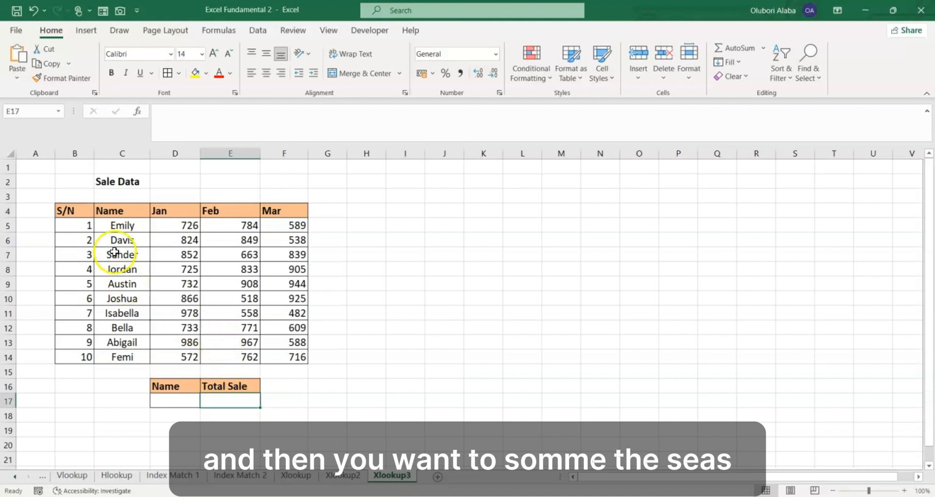
{"action": "left_click_drag", "start_coordinate": [116, 211], "coordinate": [131, 359]}
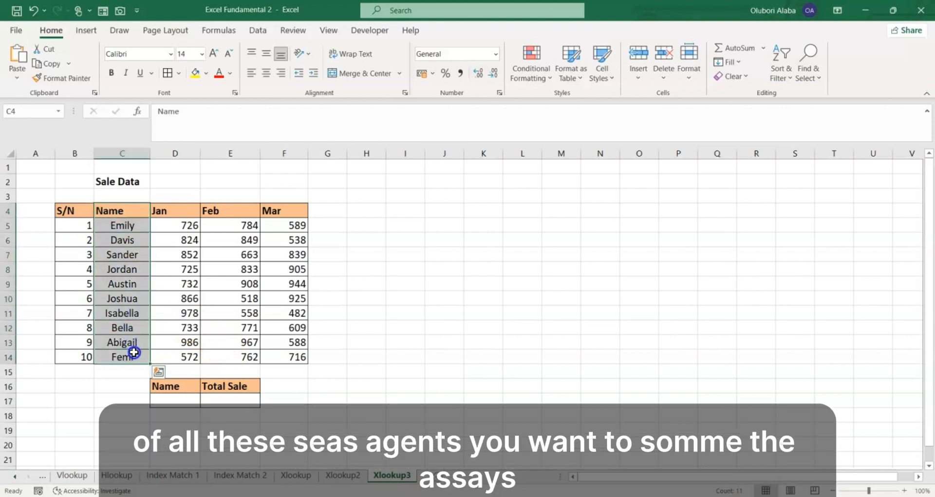
{"action": "left_click", "coordinate": [225, 402]}
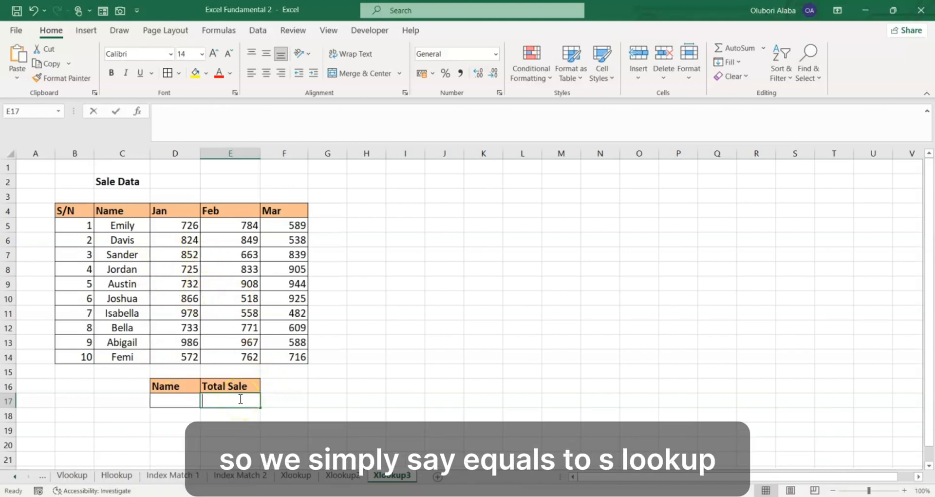
{"action": "type", "text": "=xl"}
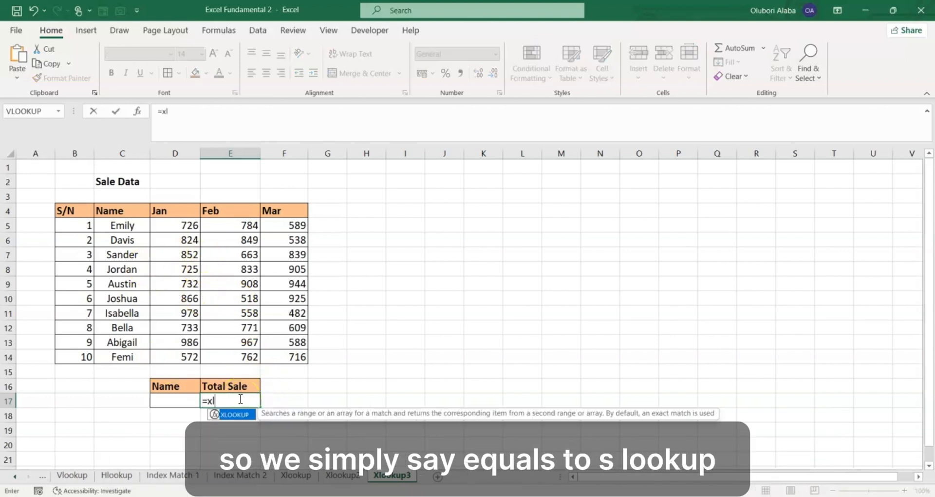
{"action": "key", "text": "Tab"}
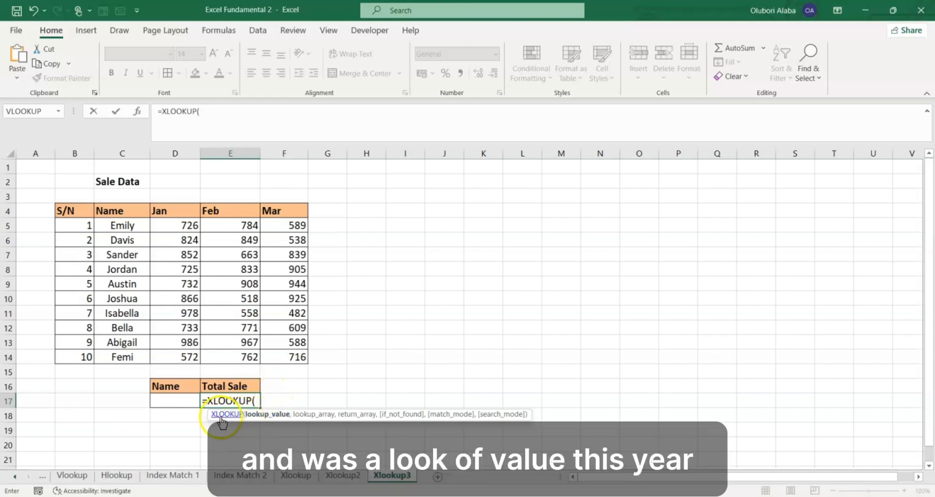
{"action": "left_click", "coordinate": [179, 403]}
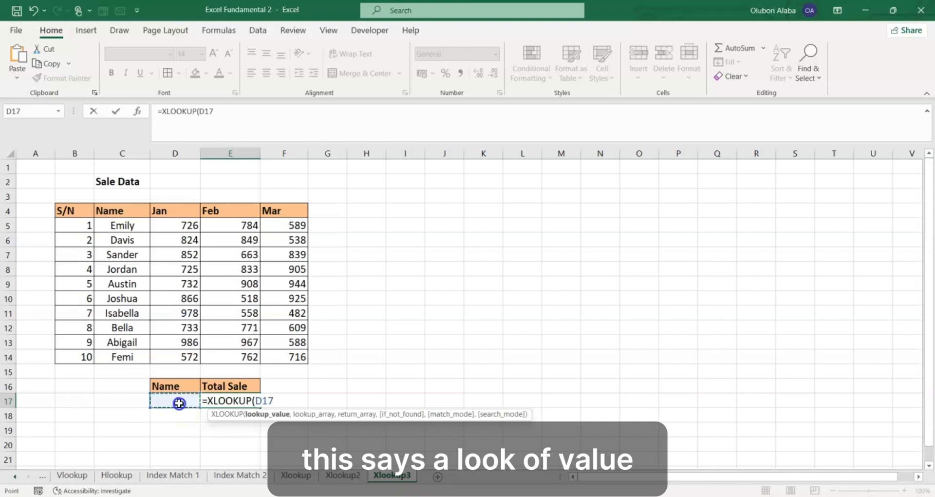
- Add the Name column range $C$5:$C$14 as the absolute lookup array of the E17 XLOOKUP formula
{"action": "type", "text": ","}
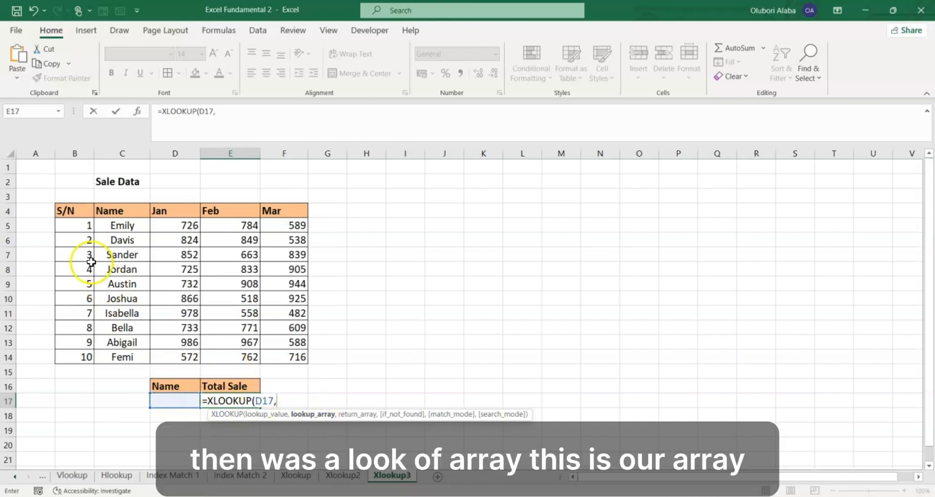
{"action": "left_click_drag", "start_coordinate": [121, 226], "coordinate": [132, 352]}
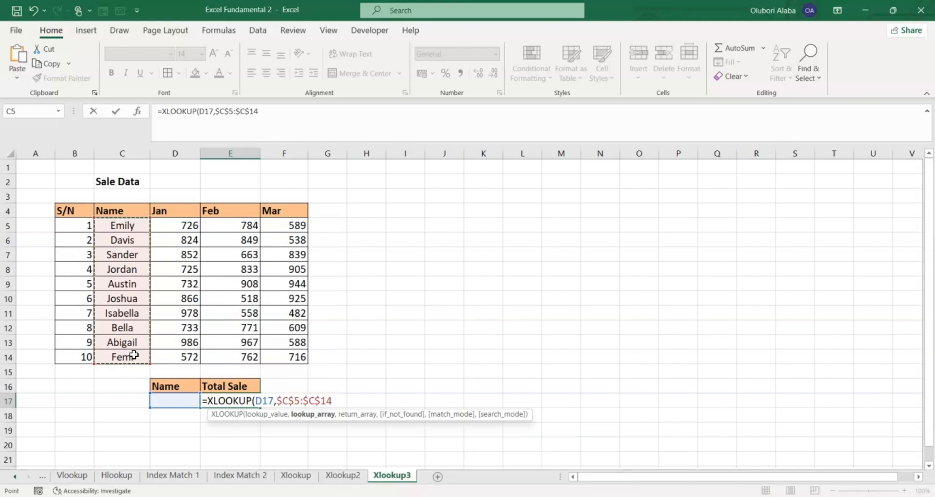
{"action": "type", "text": ","}
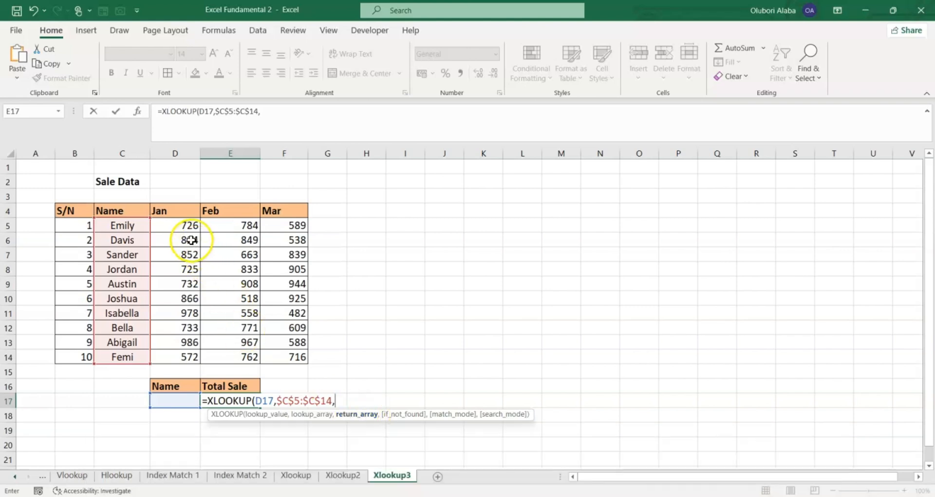
- Set the return array of the E17 formula to the sum of the Jan, Feb and Mar columns, D5:D14+E5:E14+F5:F14
{"action": "left_click_drag", "start_coordinate": [187, 225], "coordinate": [190, 351]}
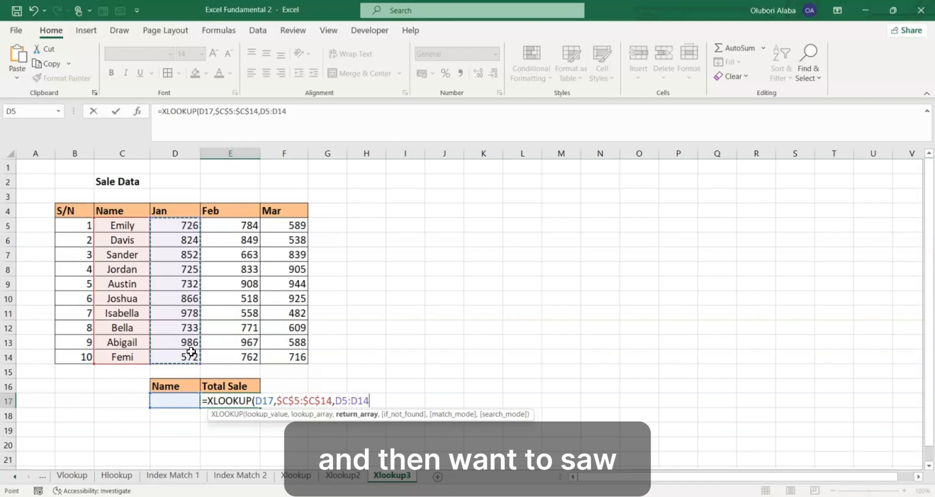
{"action": "type", "text": "+"}
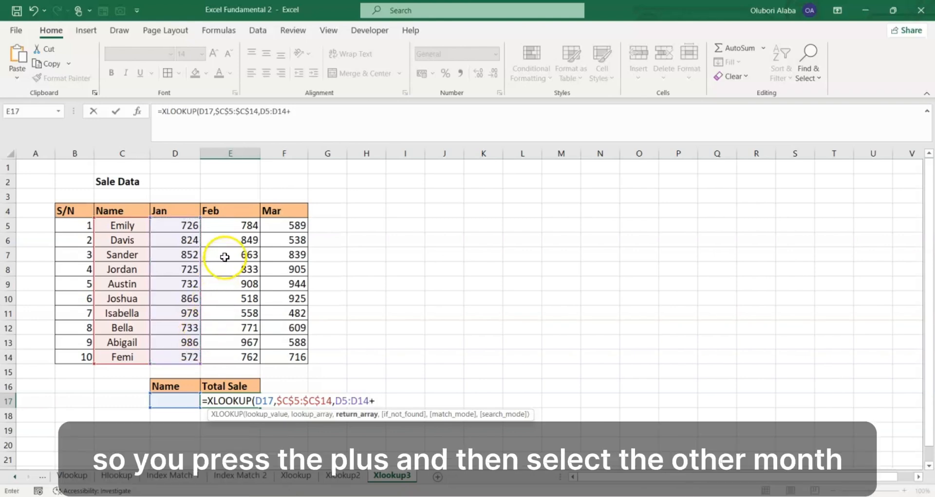
{"action": "left_click_drag", "start_coordinate": [240, 227], "coordinate": [242, 349]}
{"action": "type", "text": "+"}
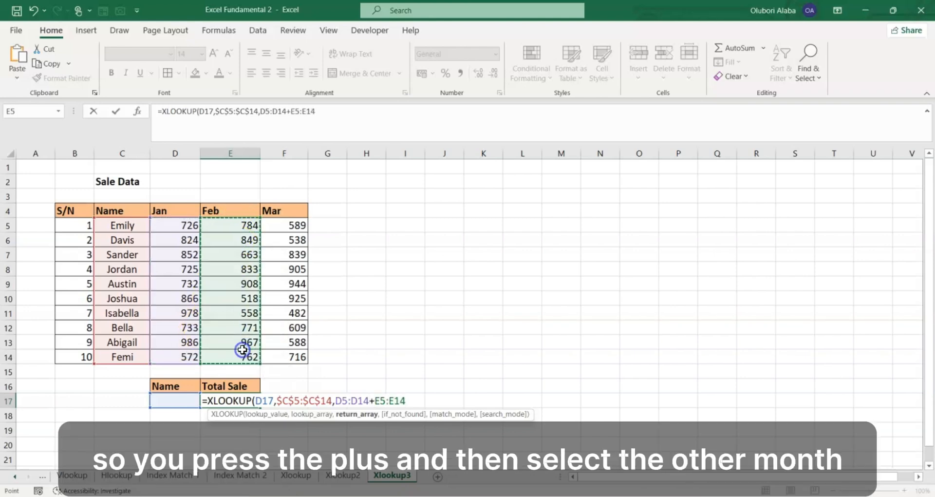
{"action": "left_click", "coordinate": [282, 228]}
{"action": "left_click_drag", "start_coordinate": [282, 228], "coordinate": [294, 357]}
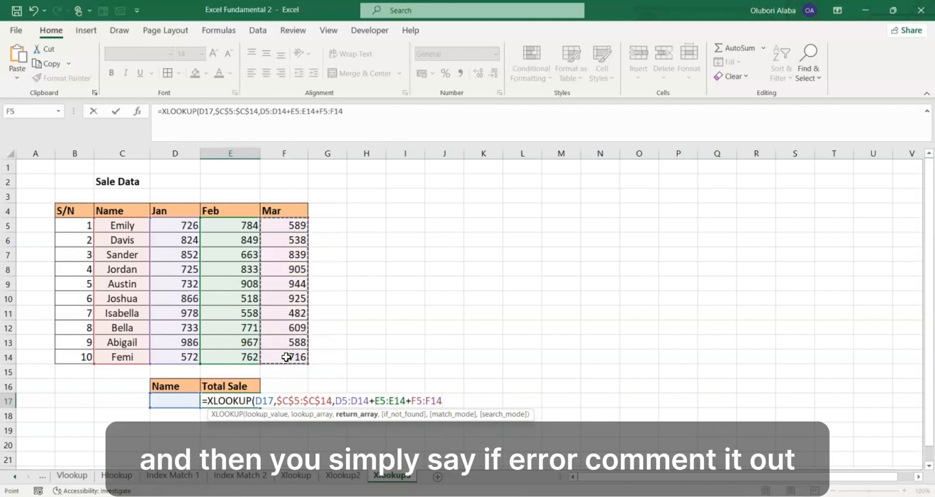
- Complete the E17 formula with if_not_found left blank and match mode 0 for an exact match, and enter it
{"action": "type", "text": ","}
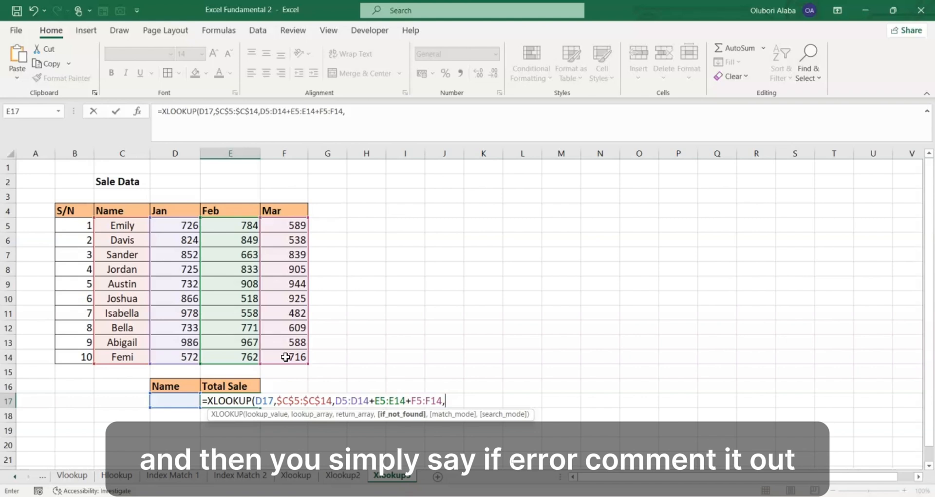
{"action": "type", "text": ","}
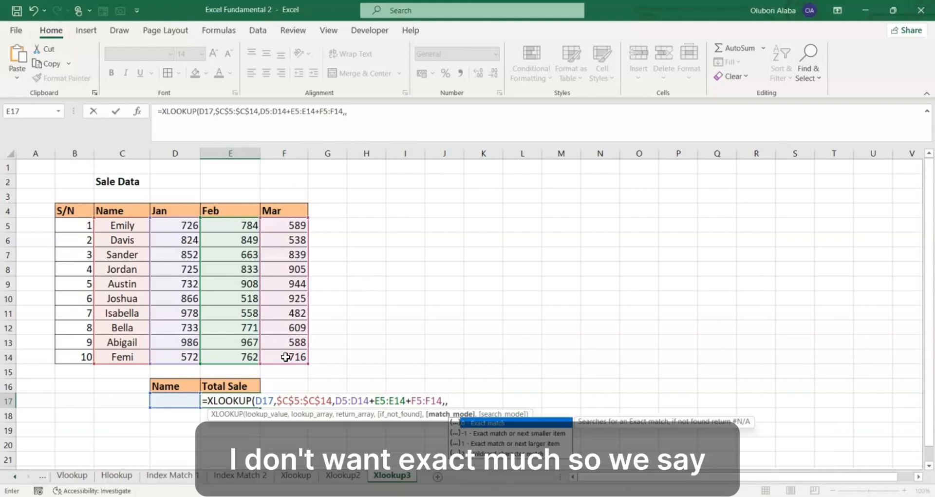
{"action": "type", "text": "0"}
{"action": "key", "text": "Return"}
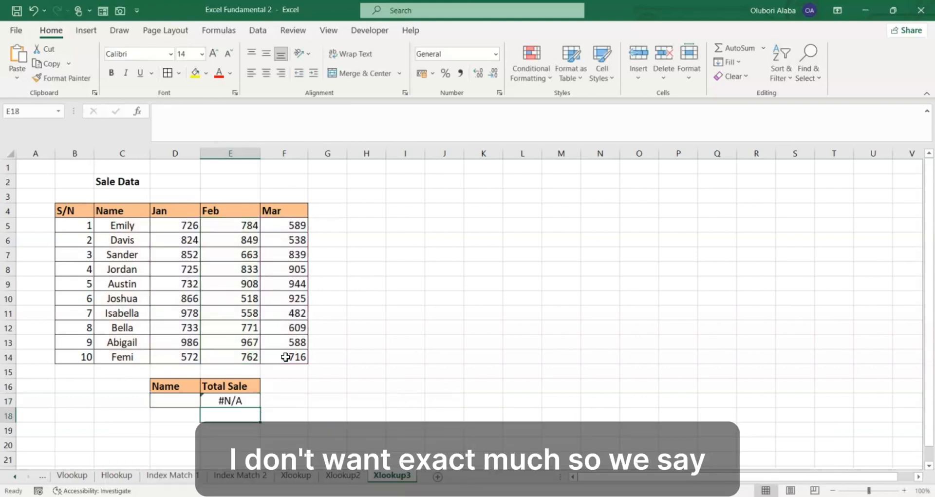
- Test the Total Sale formula by entering the first listed agent's name in D17, followed by the last listed agent's name
{"action": "left_click", "coordinate": [189, 400]}
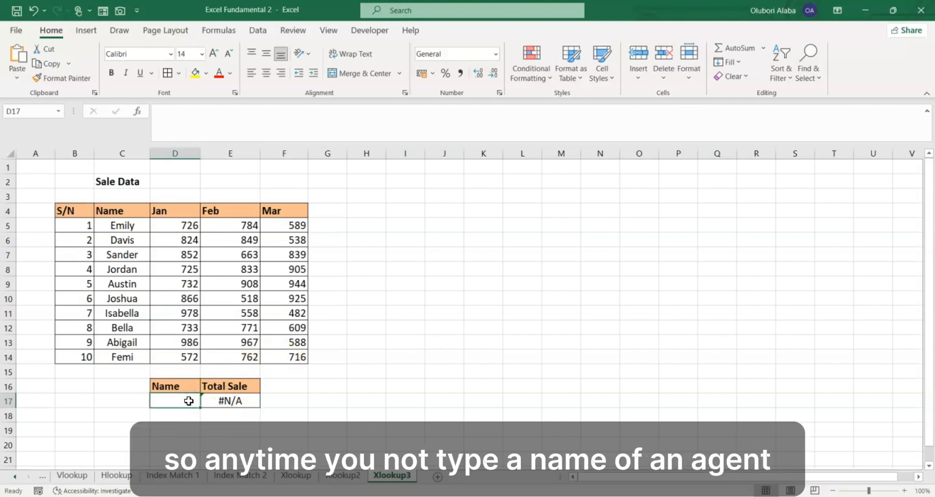
{"action": "type", "text": "emily"}
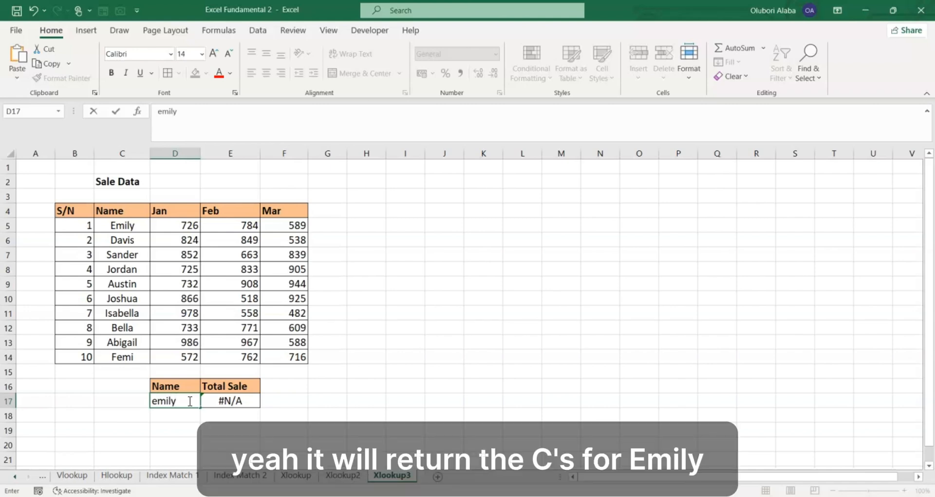
{"action": "key", "text": "Return"}
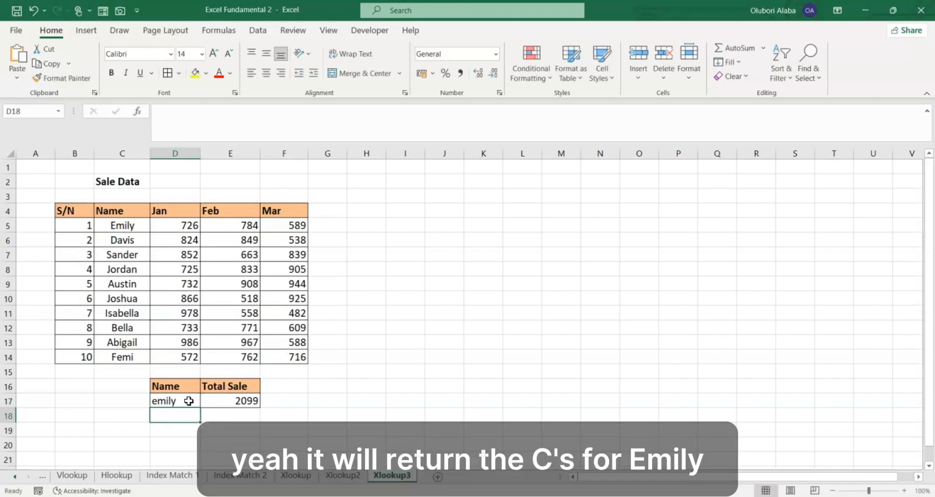
{"action": "left_click", "coordinate": [239, 400]}
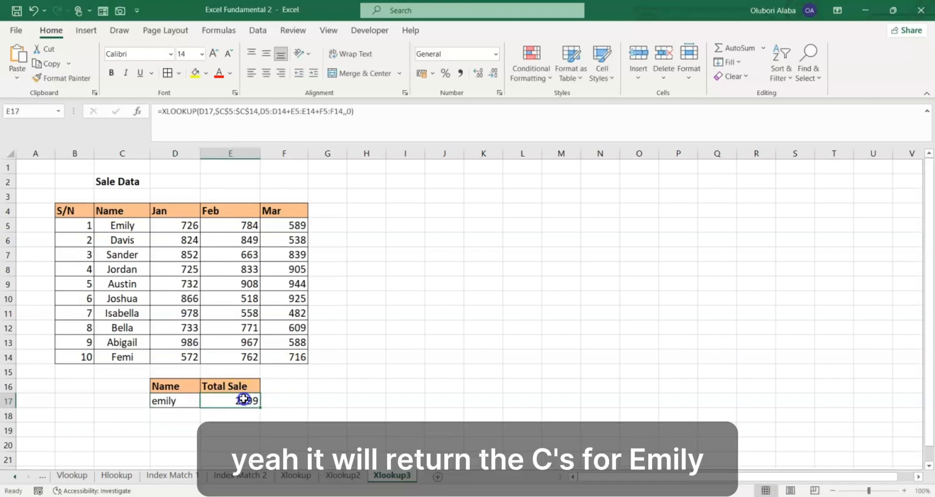
{"action": "left_click", "coordinate": [172, 404]}
{"action": "type", "text": "fe"}
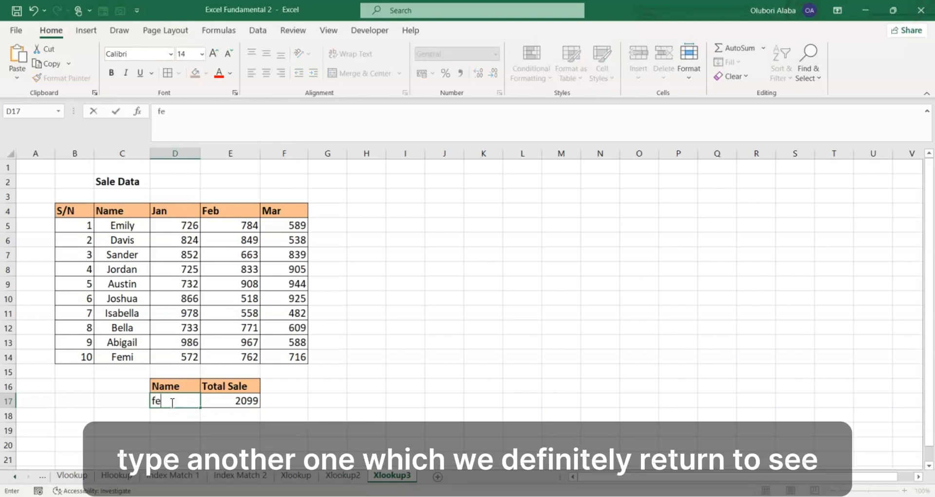
{"action": "key", "text": "Return"}
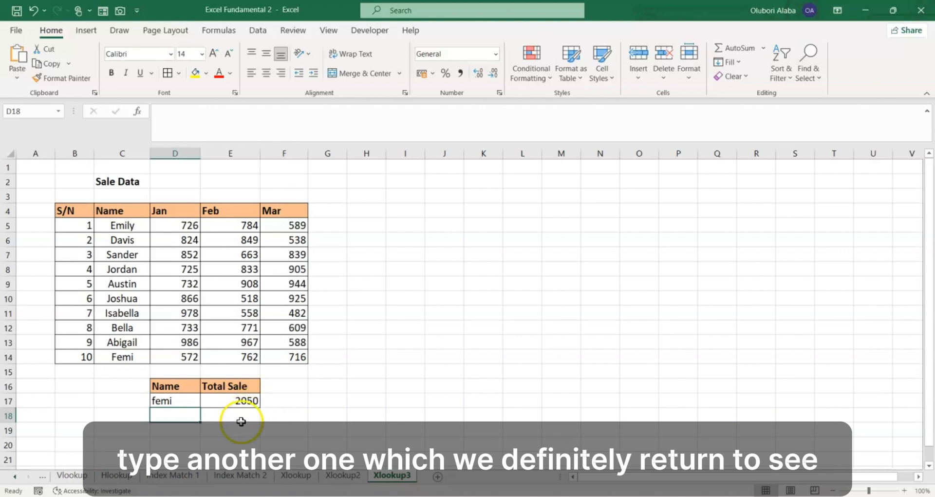
- Apply data validation to the name cell D17, allowing a List with the agent names =$C$5:$C$14 as source
{"action": "left_click", "coordinate": [164, 399]}
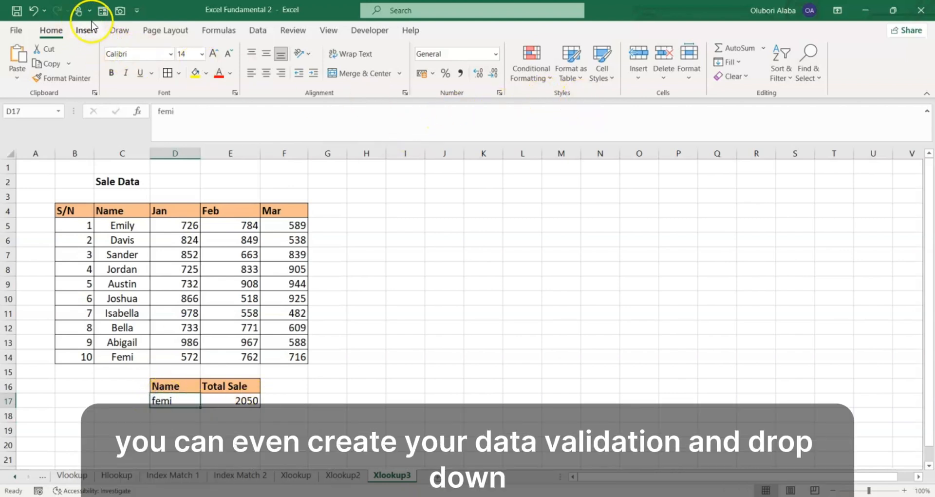
{"action": "left_click", "coordinate": [254, 31]}
{"action": "left_click", "coordinate": [585, 72]}
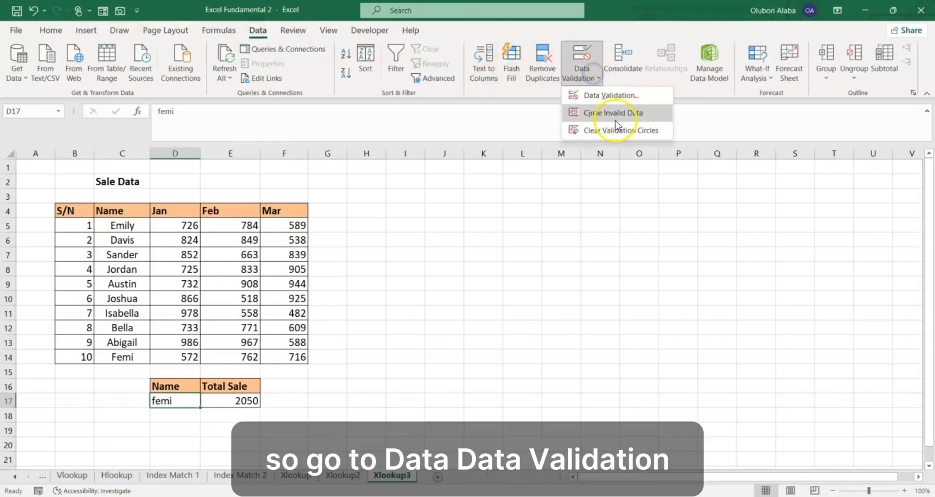
{"action": "left_click", "coordinate": [598, 94]}
{"action": "left_click", "coordinate": [343, 277]}
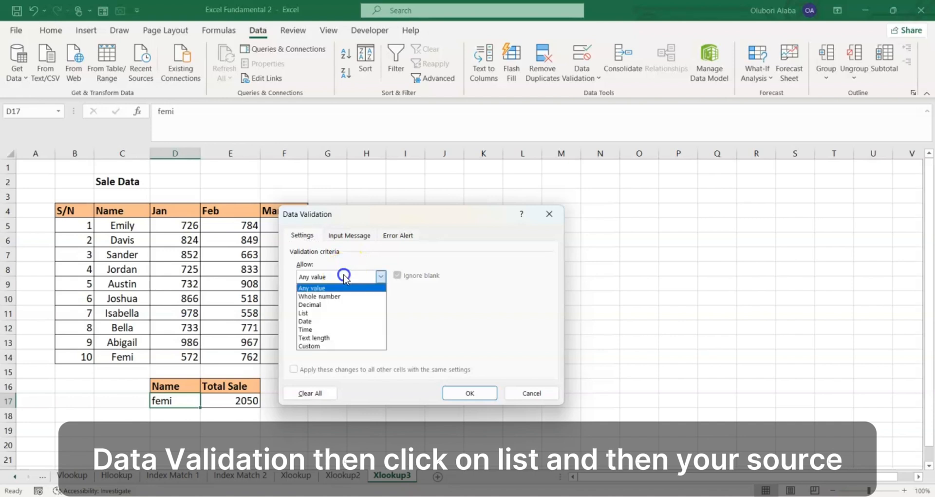
{"action": "left_click", "coordinate": [316, 313]}
{"action": "left_click", "coordinate": [322, 326]}
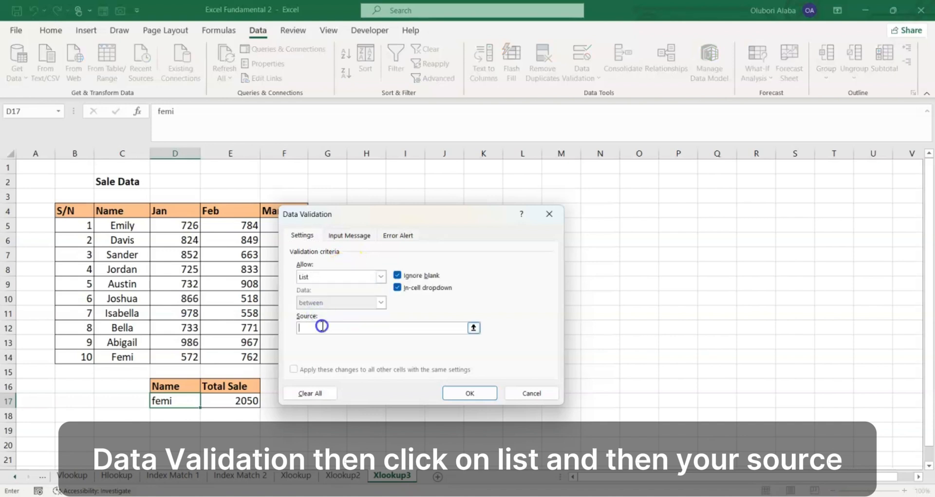
{"action": "left_click", "coordinate": [121, 222]}
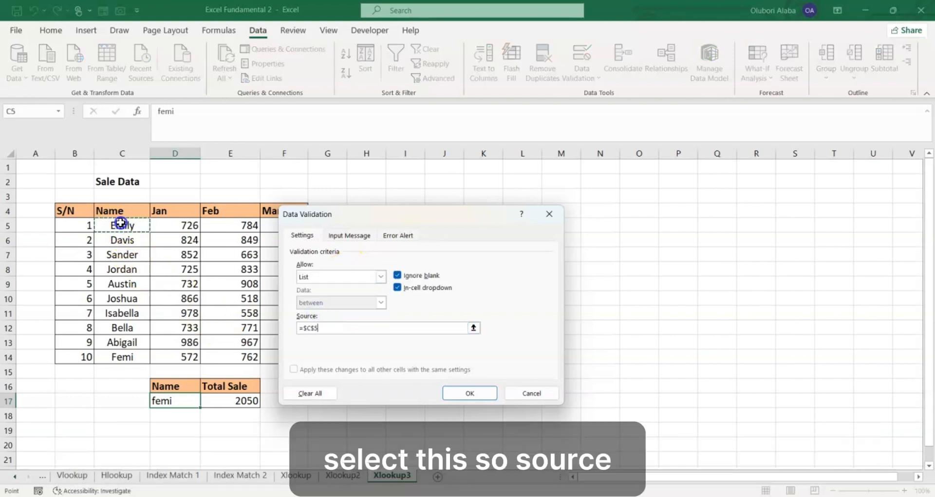
{"action": "left_click_drag", "start_coordinate": [121, 223], "coordinate": [130, 351]}
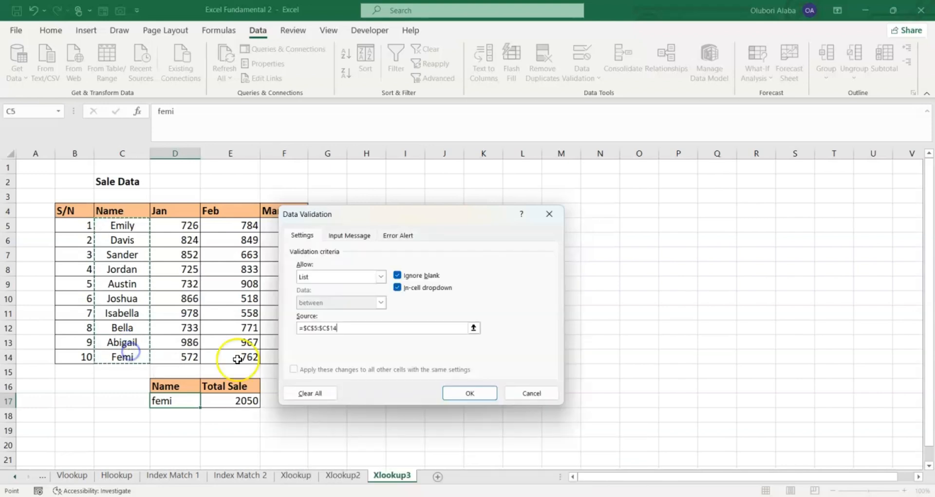
{"action": "left_click", "coordinate": [467, 393]}
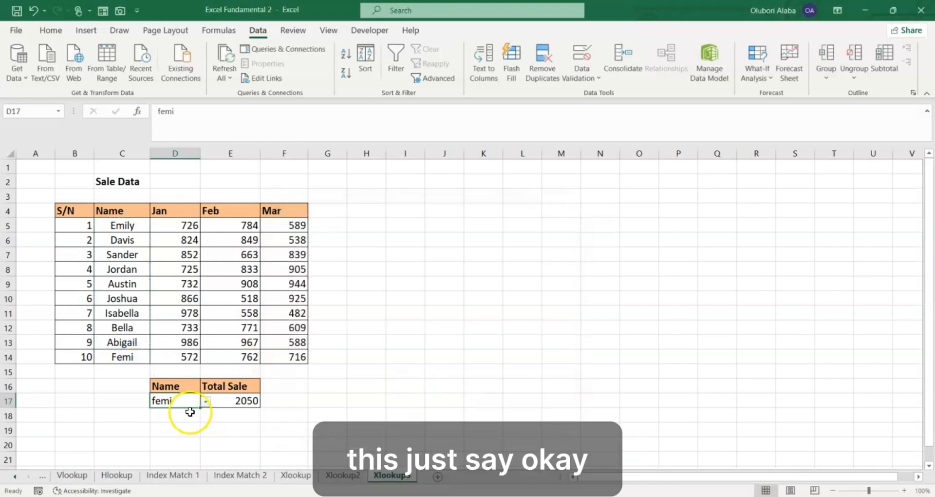
- Choose the fifth agent's name from the drop-down list in D17, and reopen the list of names
{"action": "left_click", "coordinate": [206, 401]}
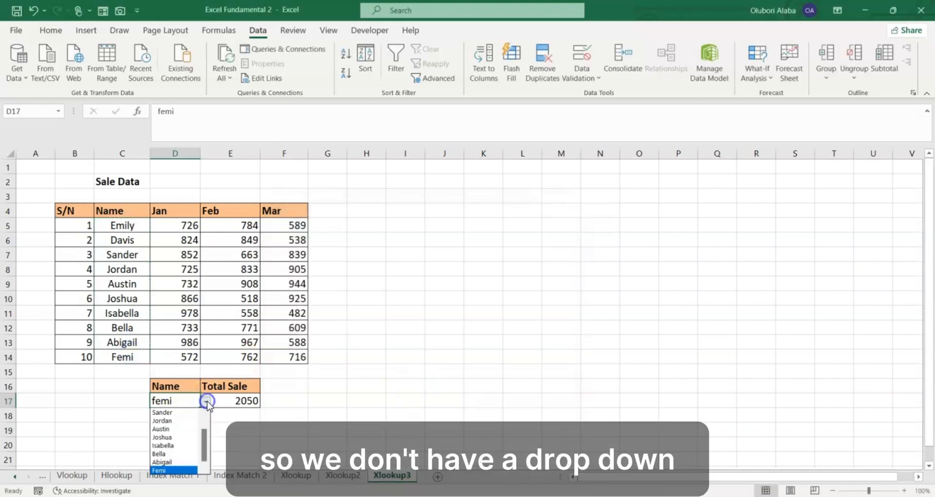
{"action": "left_click", "coordinate": [179, 429]}
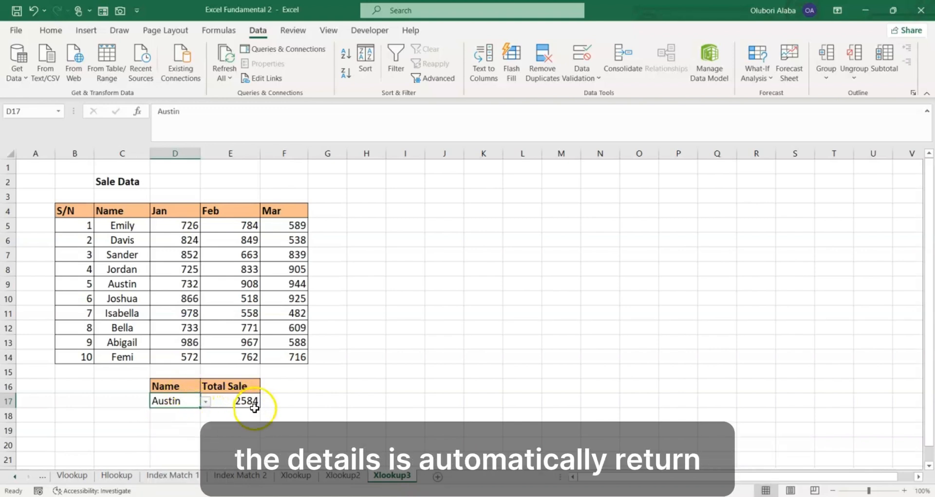
{"action": "left_click", "coordinate": [205, 401]}
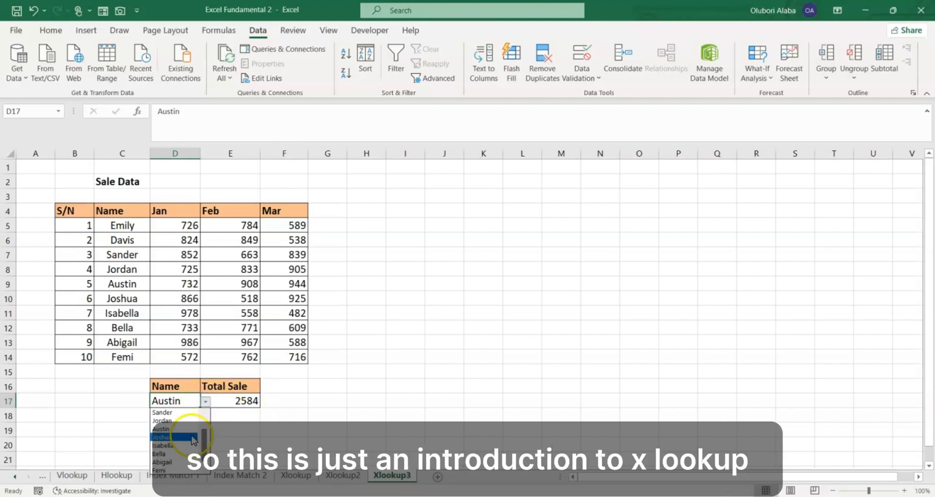